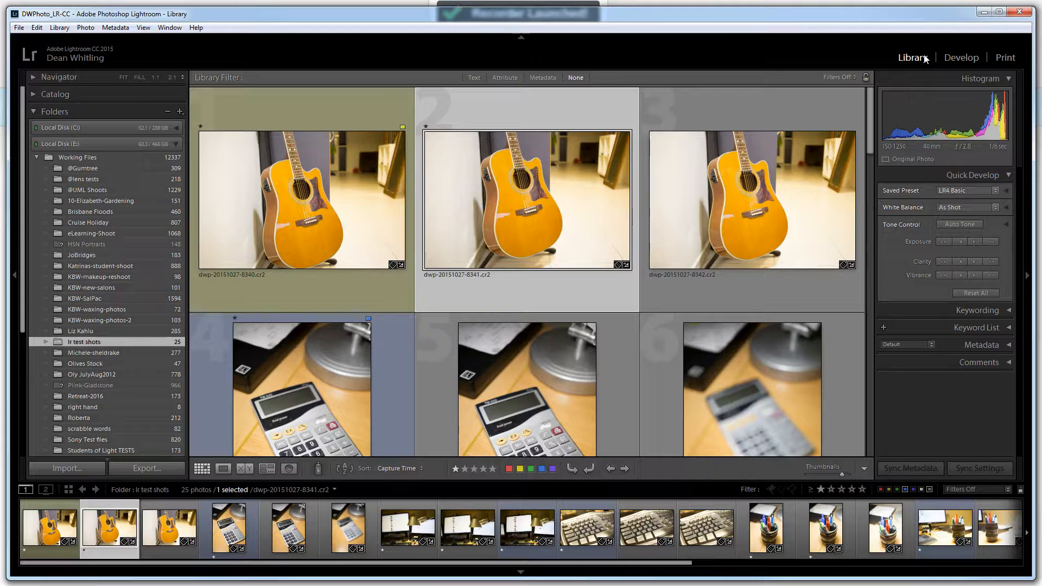
Add the Map and Book modules to the module picker
right_click(926, 59)
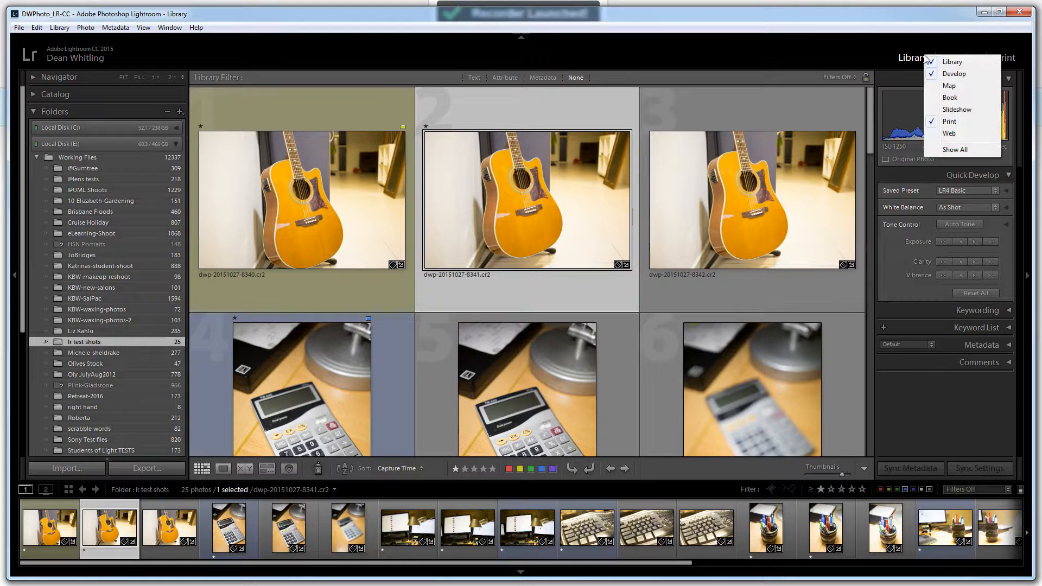
left_click(960, 87)
right_click(962, 61)
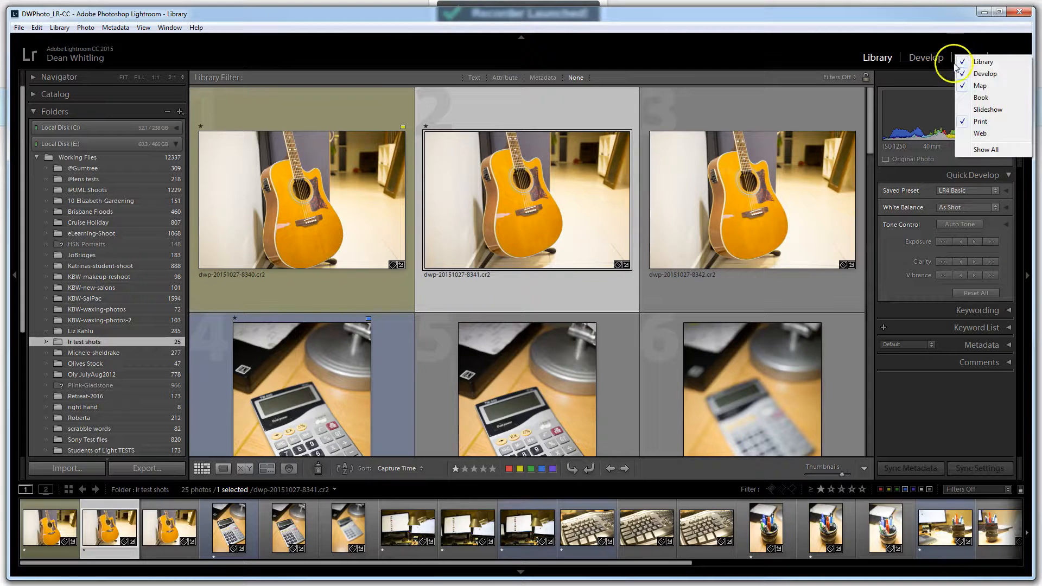
left_click(980, 99)
Remove the Map and Book modules from the module picker
right_click(908, 56)
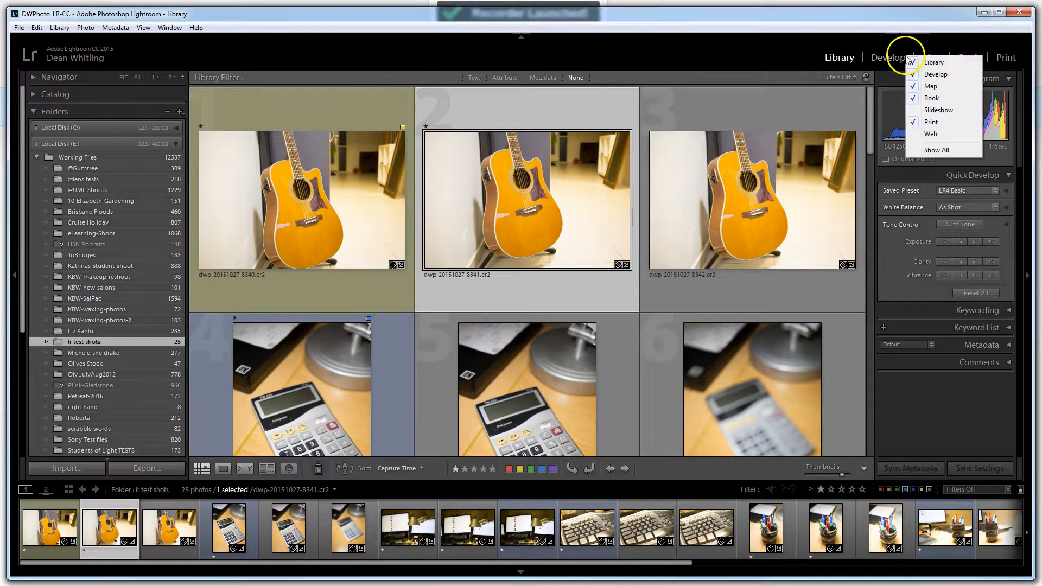
left_click(931, 85)
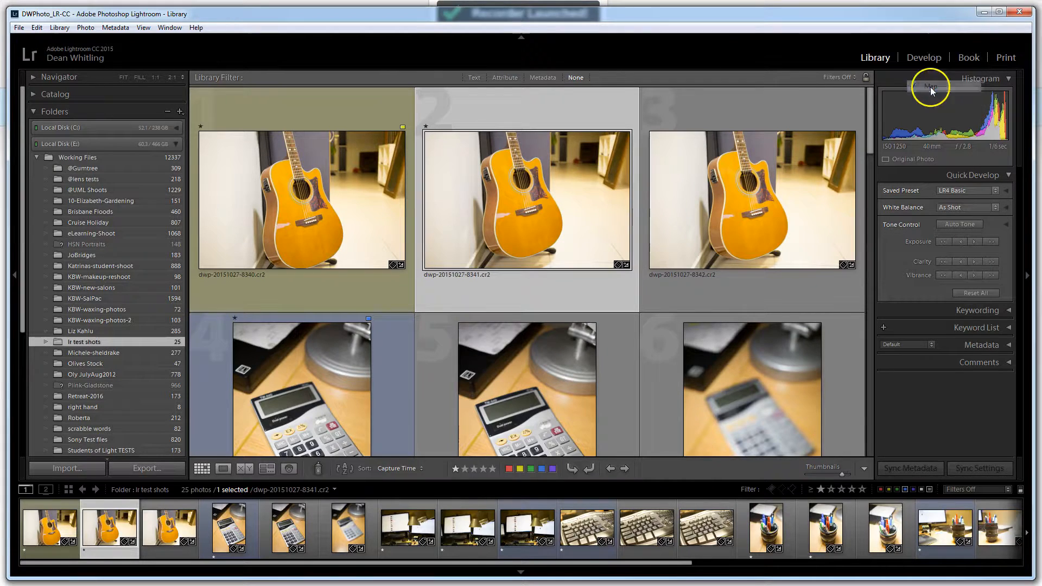
right_click(932, 58)
left_click(954, 101)
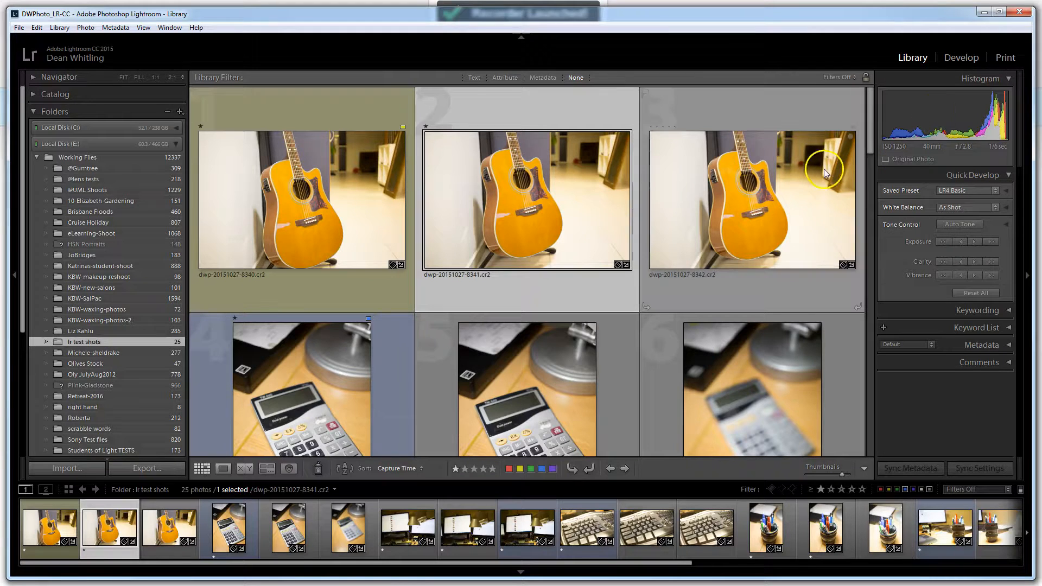
View the guitar photo dwp-20151027-8341.cr2 enlarged in Loupe view, zooming in and out, and return to the grid
mouse_move(700, 214)
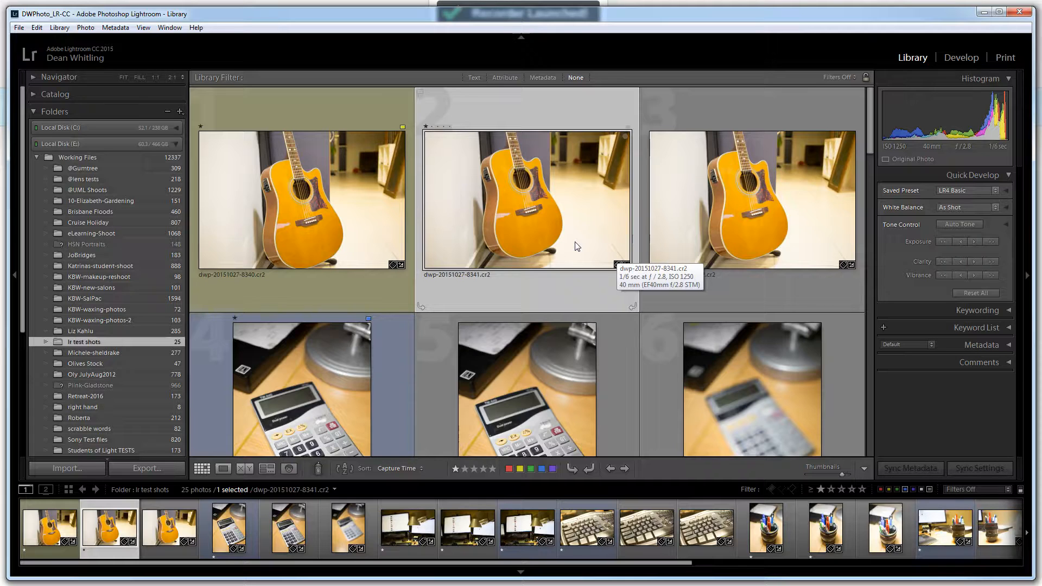
left_click(563, 190)
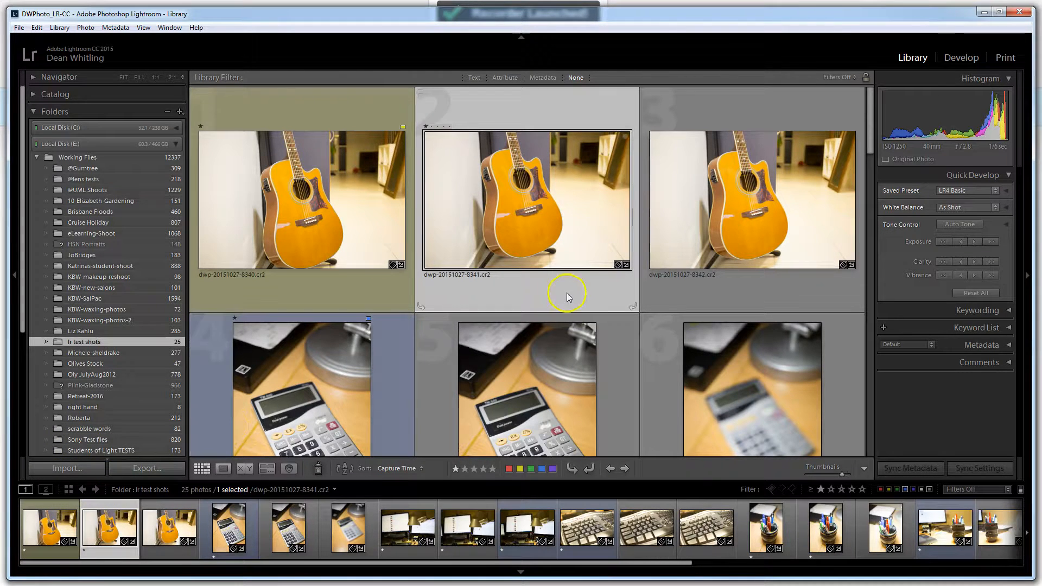
double_click(522, 219)
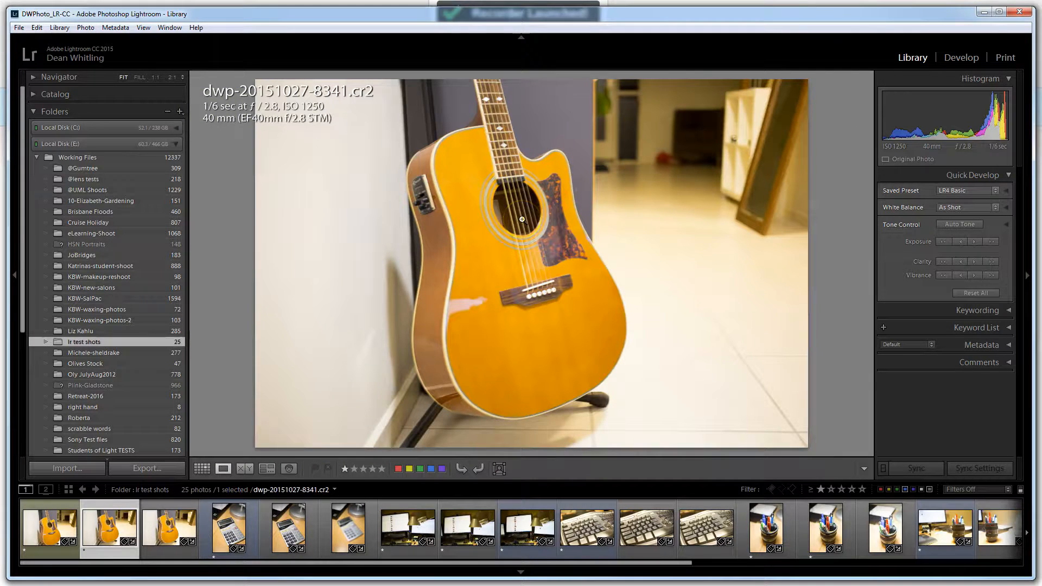
left_click(522, 271)
left_click(523, 265)
double_click(519, 251)
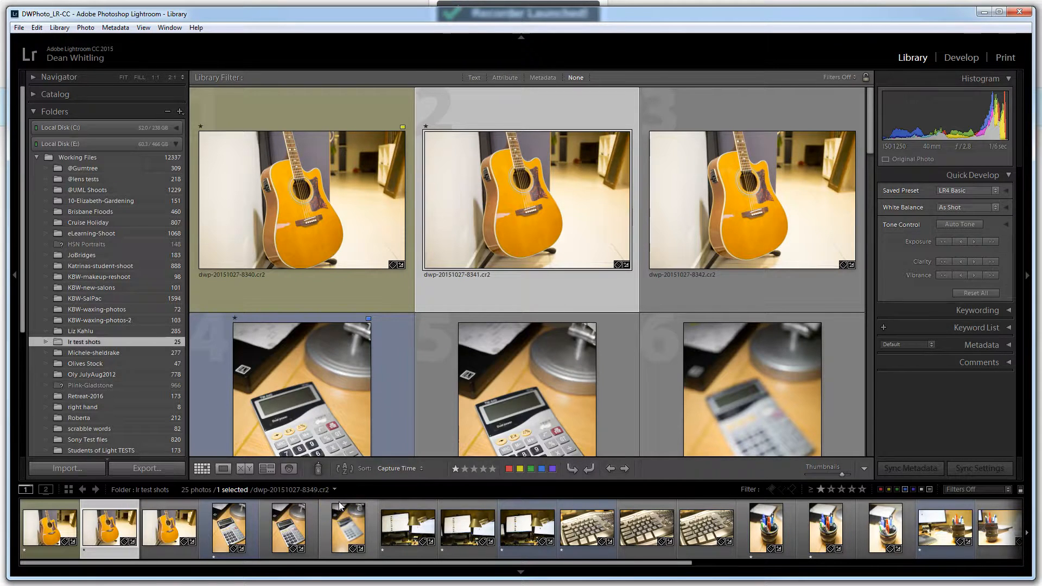
Hide and restore the left panel group and the filmstrip, and view the filmstrip's auto-hide options without changing them
left_click(14, 276)
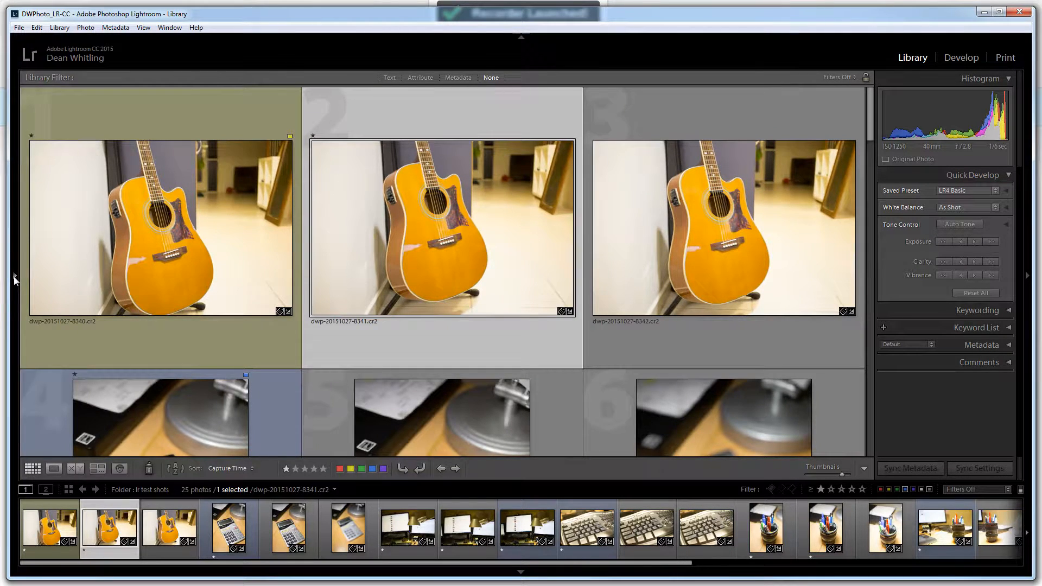
left_click(14, 277)
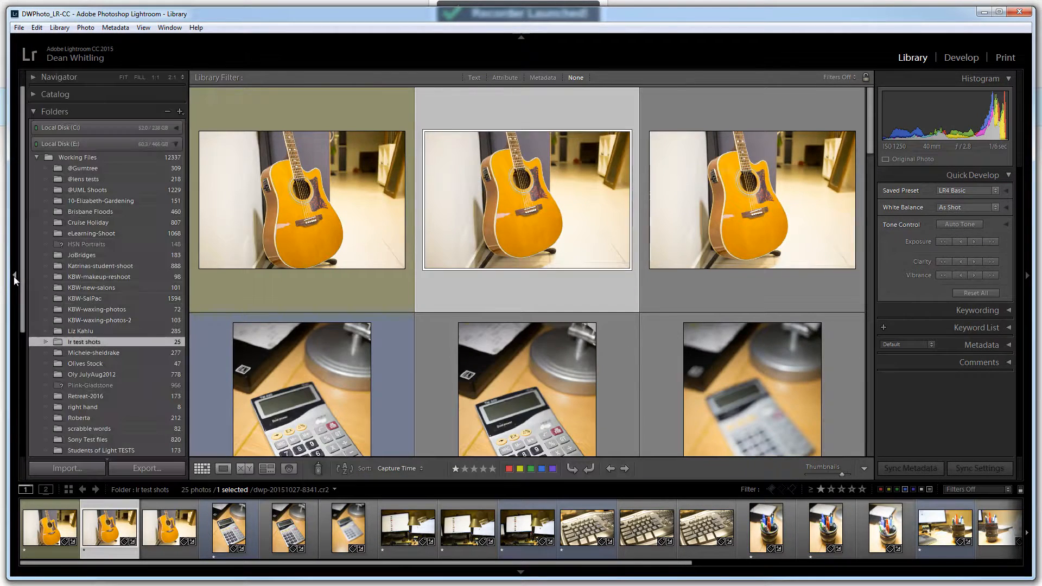
left_click(524, 575)
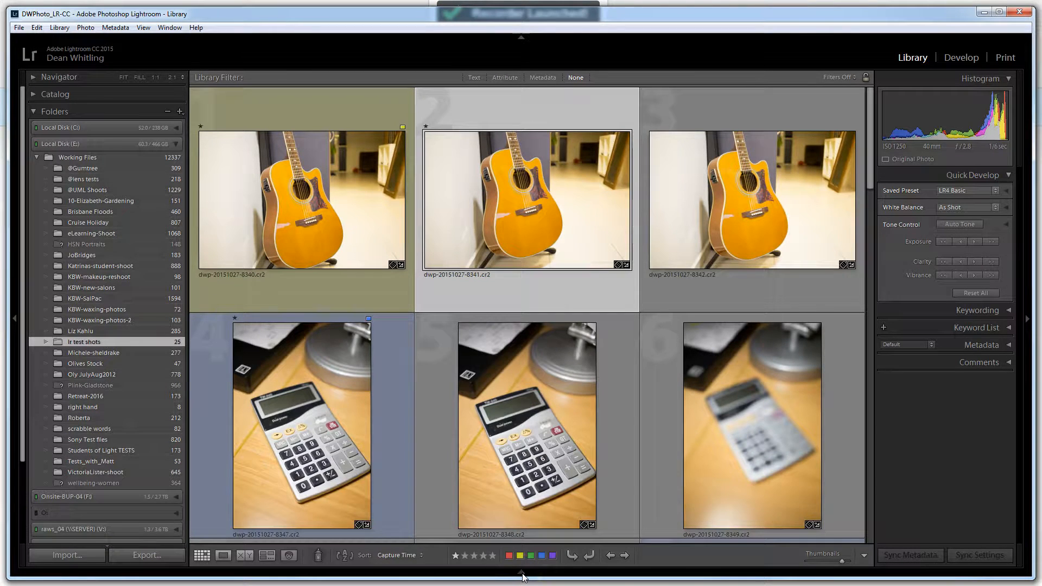
left_click(522, 576)
right_click(523, 576)
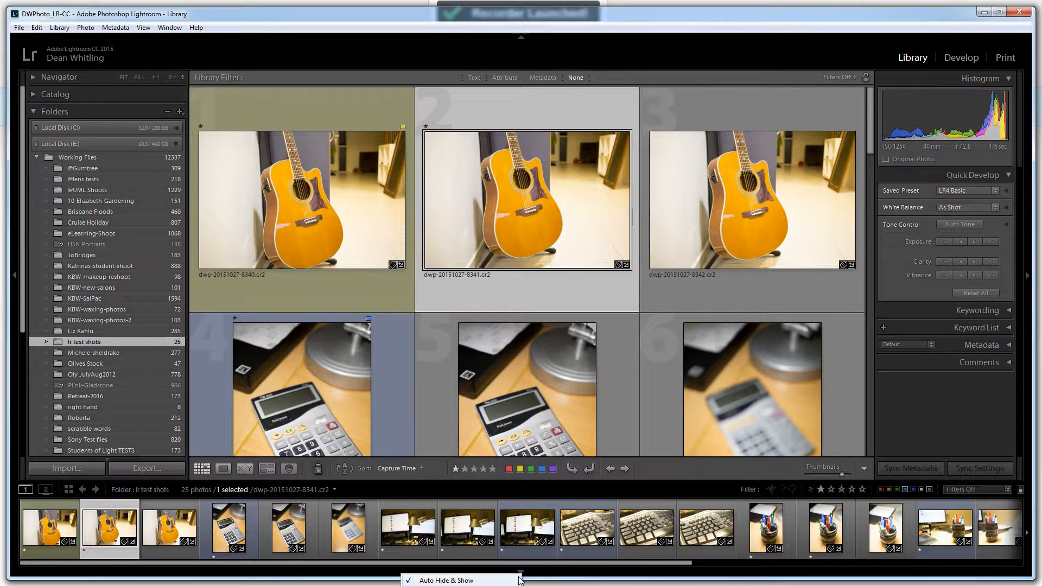
left_click(522, 574)
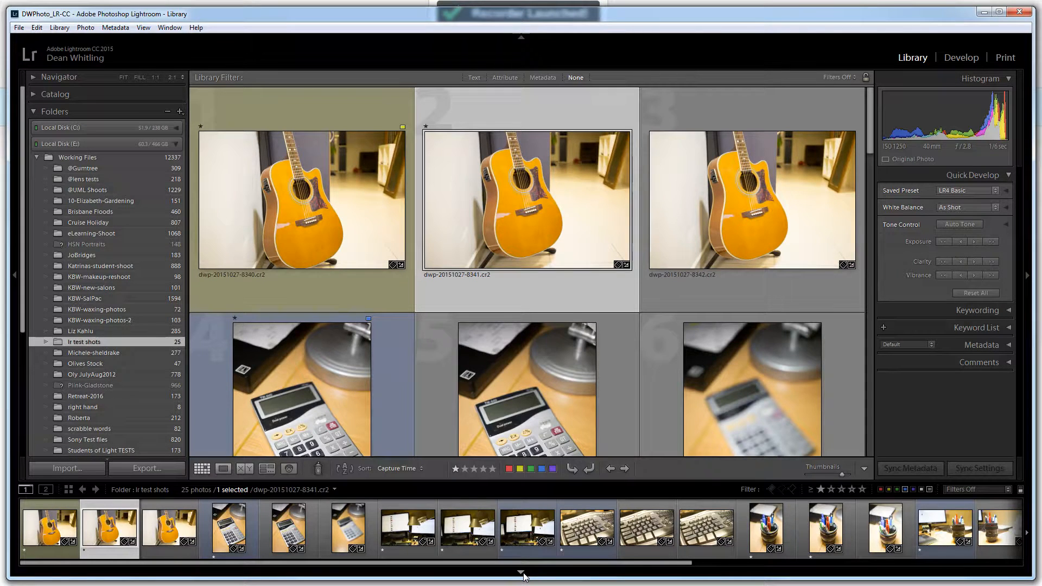
Hide and restore the filmstrip once more, and do the same with both side panel groups together
left_click(520, 574)
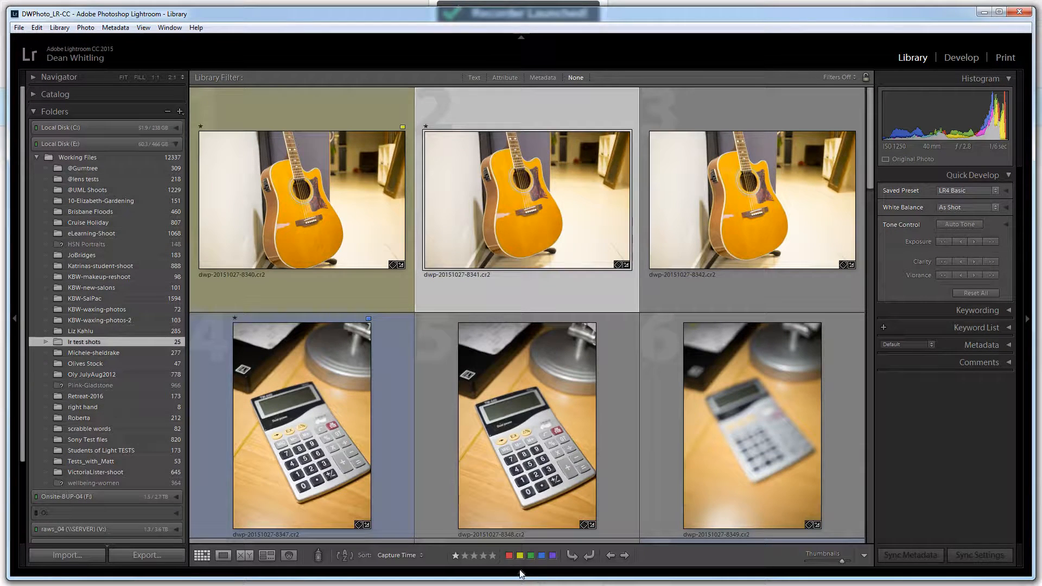
left_click(520, 574)
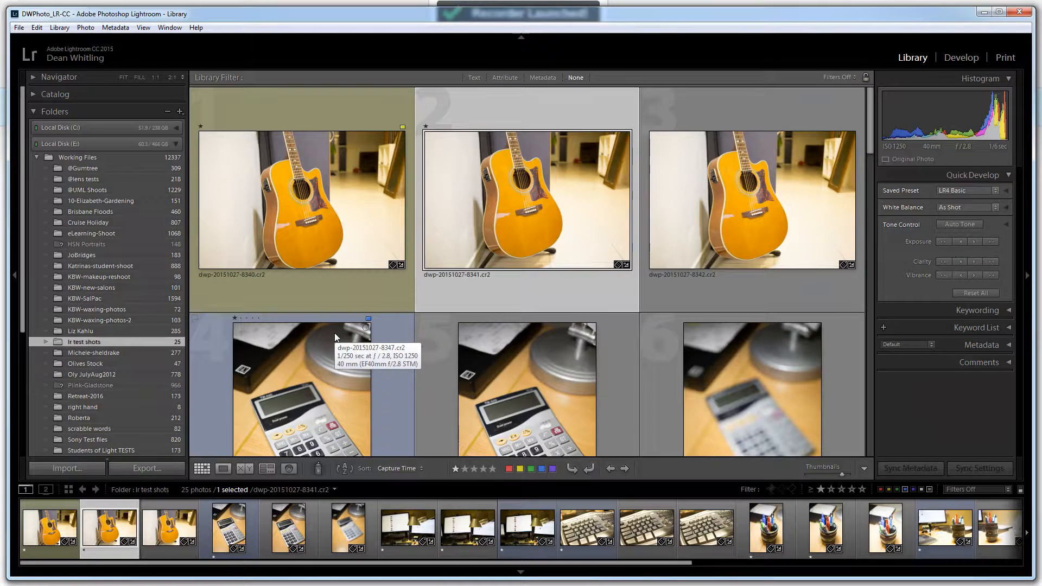
key("Tab")
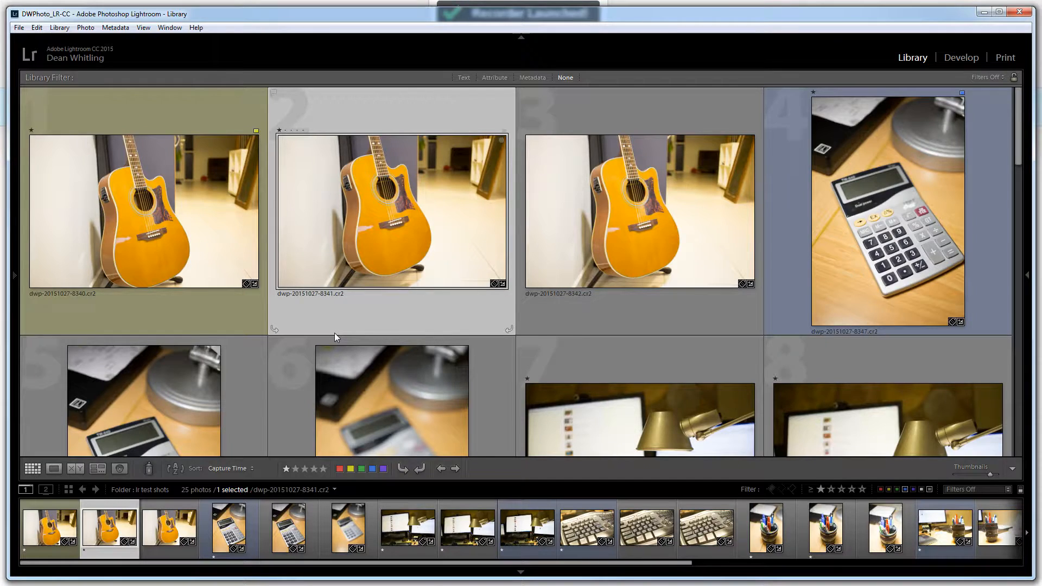
key("Tab")
Select the guitar photos dwp-20151027-8340.cr2 and dwp-20151027-8341.cr2 and show them side by side in Survey view
left_click(338, 232, "ctrl")
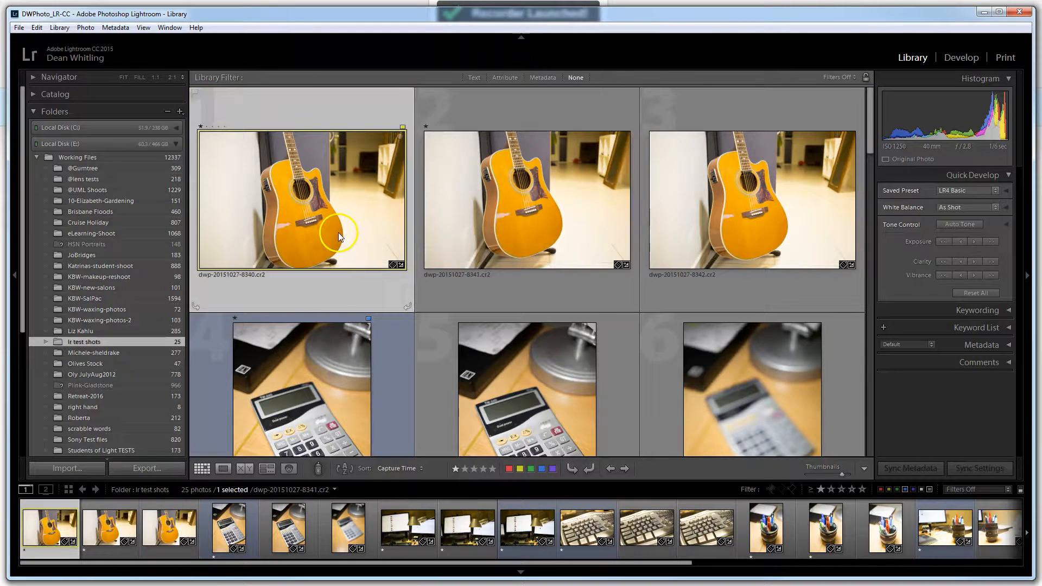
key("n")
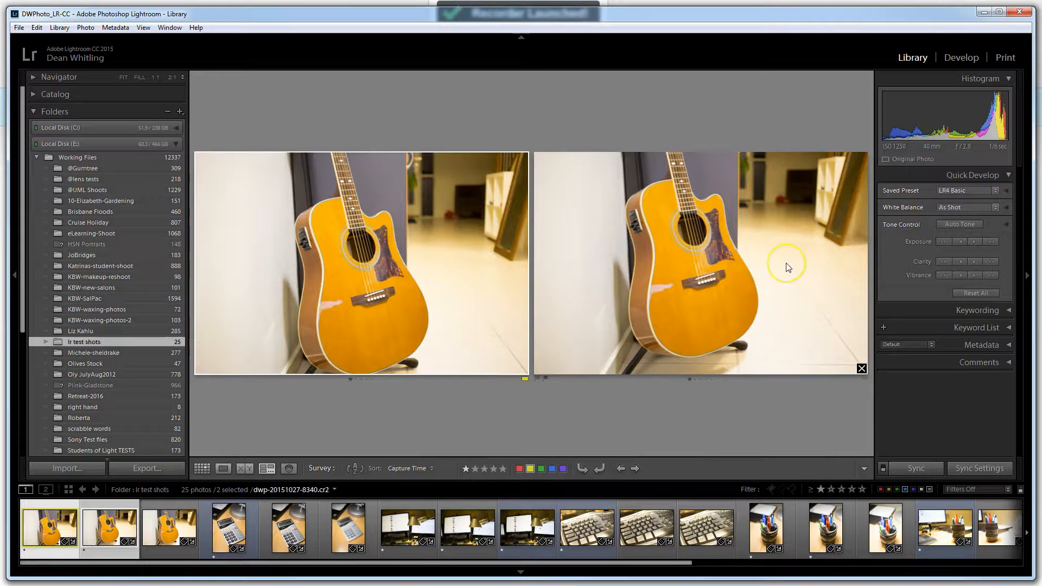
Enlarge the two surveyed guitar photos by hiding both side panel groups, and bring the panels back
key("Tab")
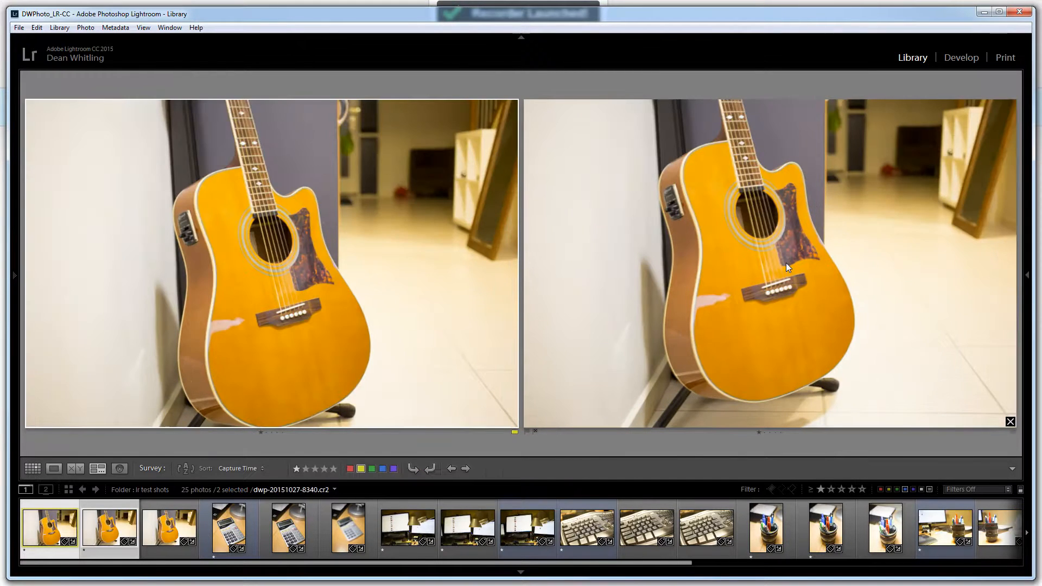
left_click(791, 256)
key("Tab")
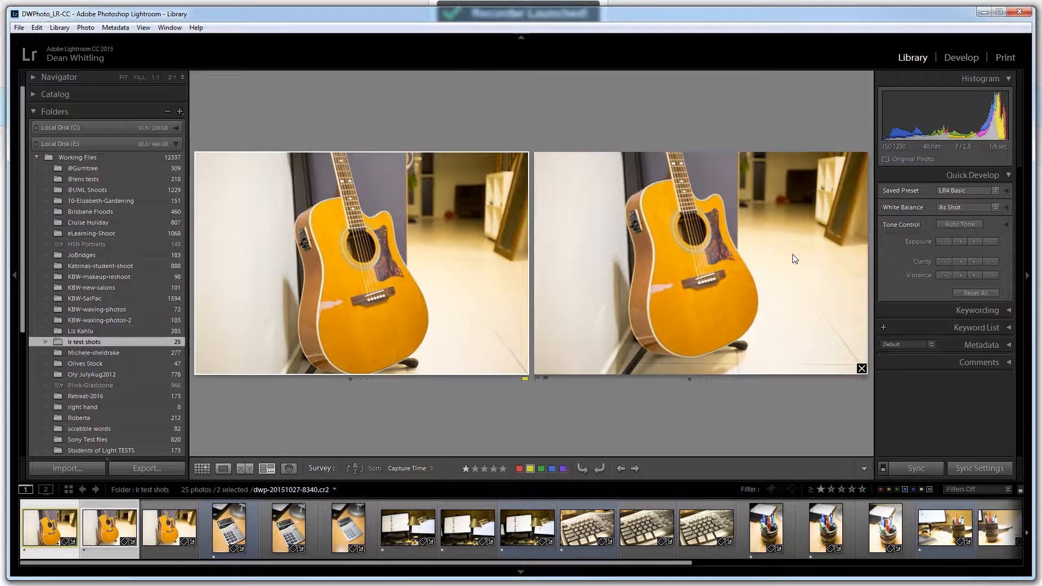
Hide all panels around the surveyed photos and temporarily reveal the filmstrip and left panel group
key("shift+Tab")
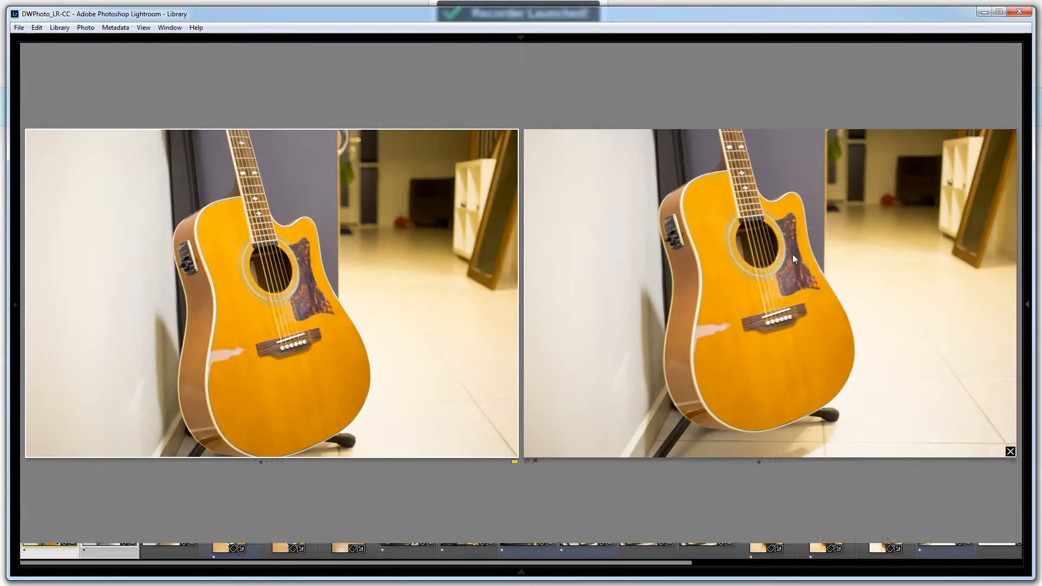
left_click(775, 323)
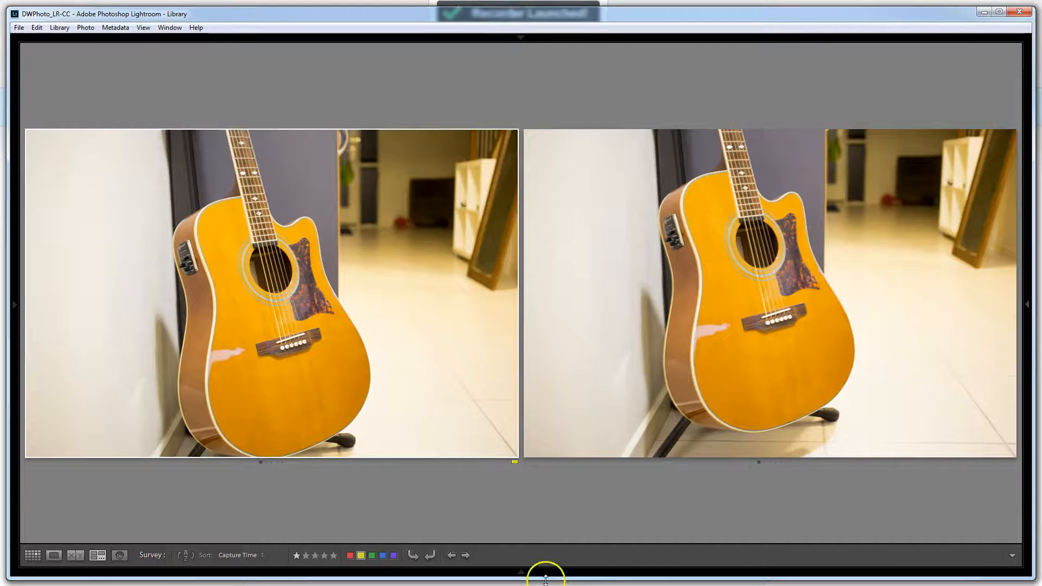
mouse_move(541, 570)
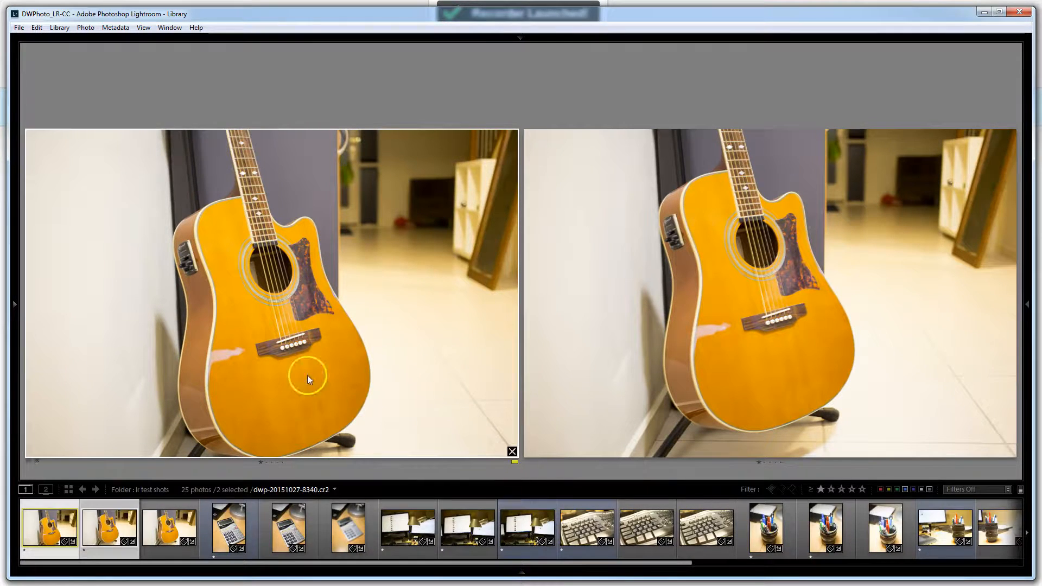
mouse_move(9, 304)
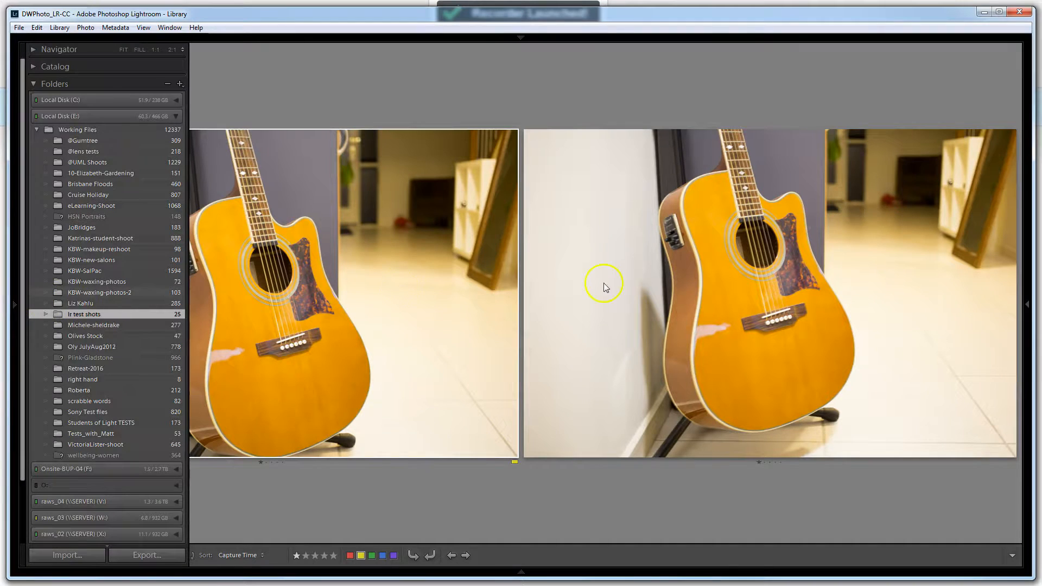
Set the right panel group to Auto Hide & Show, reveal it temporarily, and restore all panels
right_click(1027, 308)
left_click(970, 311)
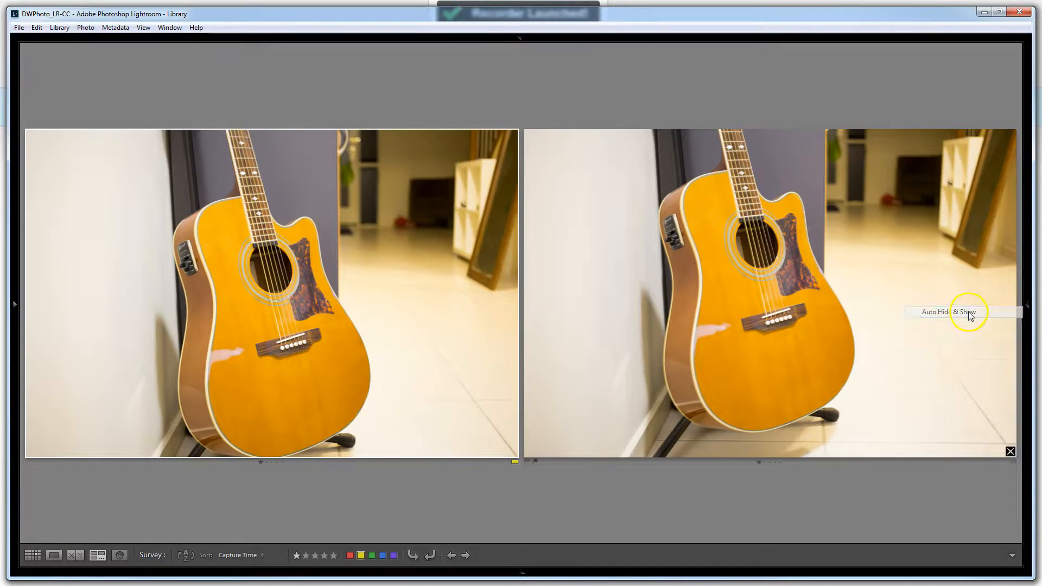
mouse_move(1026, 308)
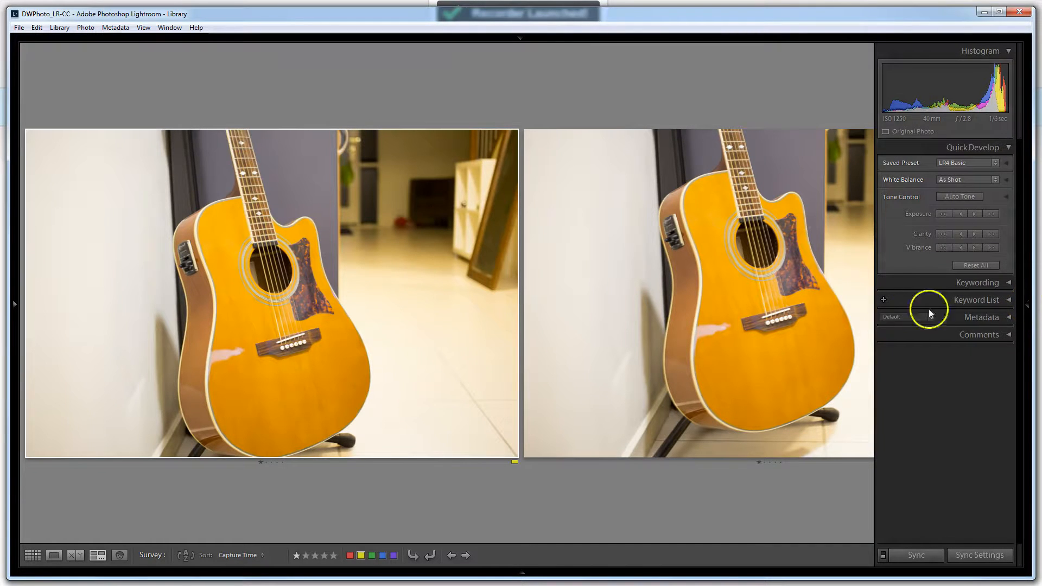
key("shift+Tab")
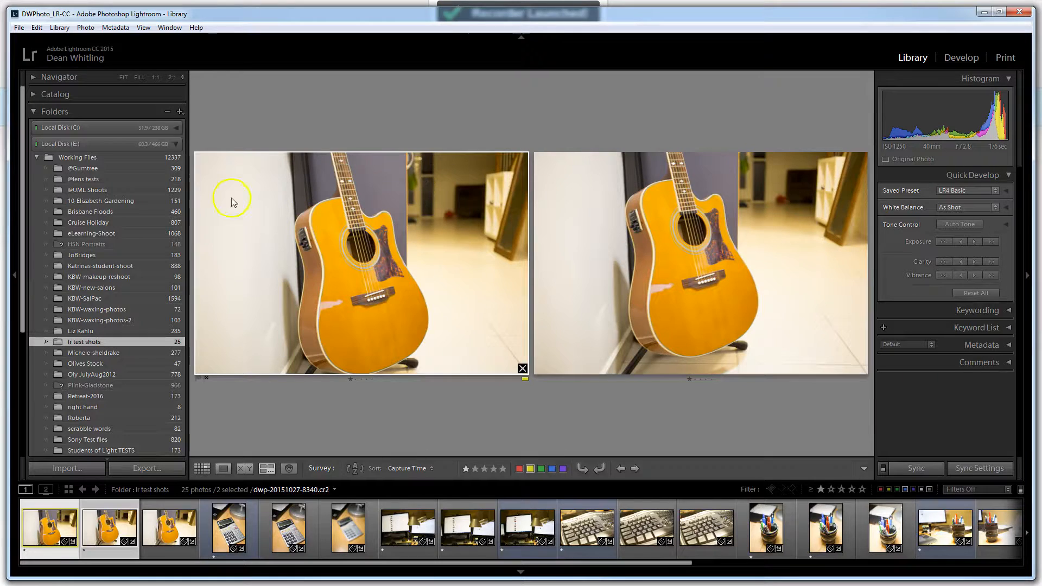
Narrow the left panel group slightly to give the photos more room
mouse_move(183, 168)
left_mouse_down()
mouse_move(246, 168)
mouse_move(168, 164)
mouse_move(179, 167)
left_mouse_up()
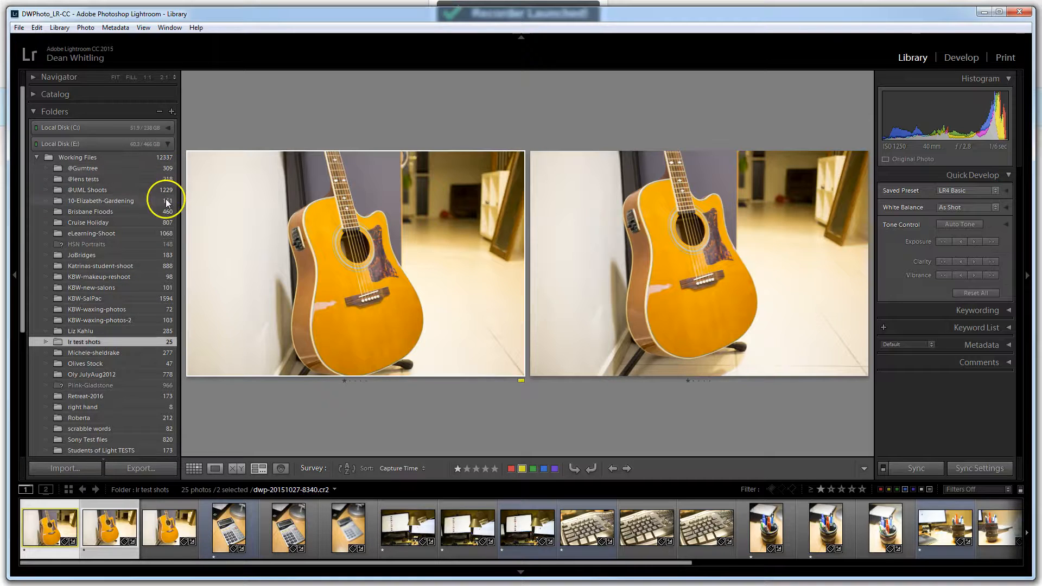
Expand the Navigator and Catalog panels in turn to view their contents, collapsing each again
left_click(31, 76)
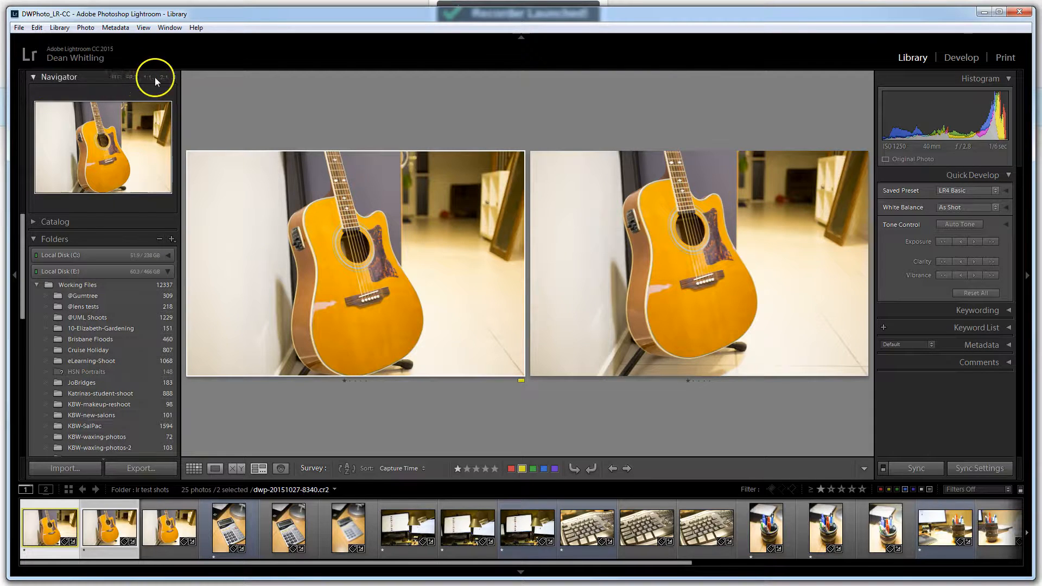
left_click(34, 77)
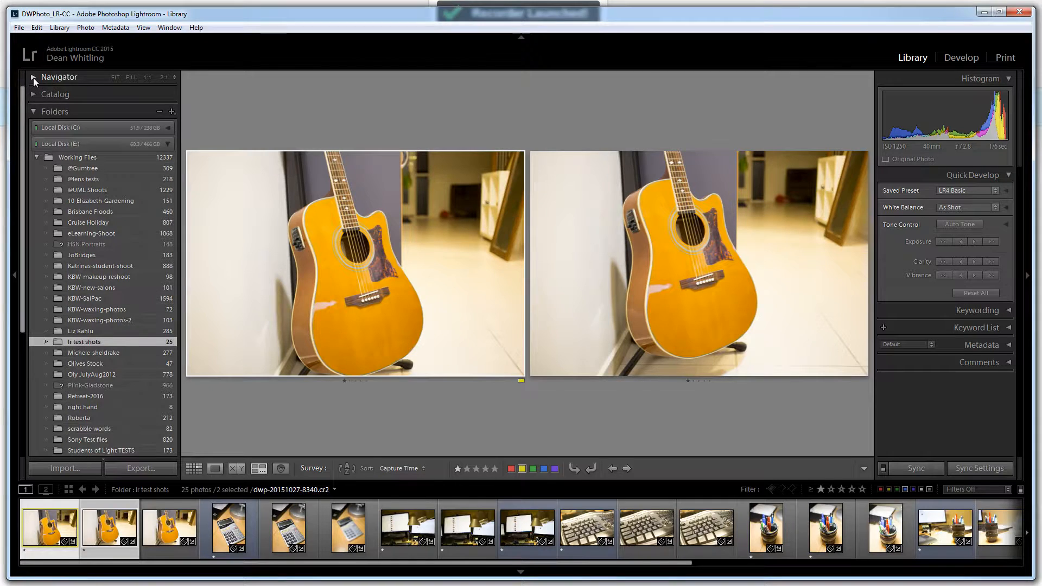
left_click(33, 95)
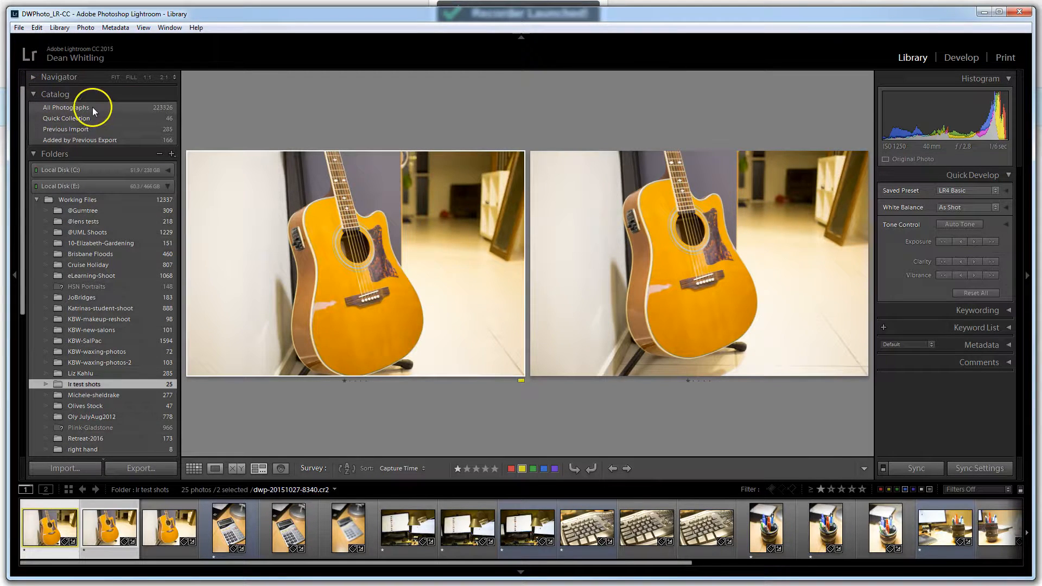
left_click(34, 94)
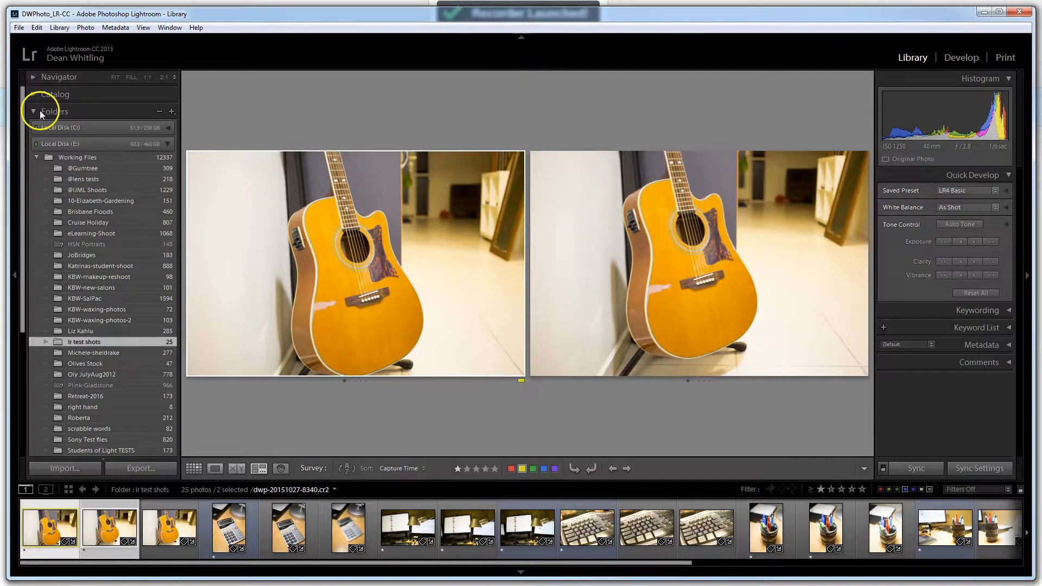
Collapse the Local Disk (E:) folder list and expand the Collections panel
left_click(168, 144)
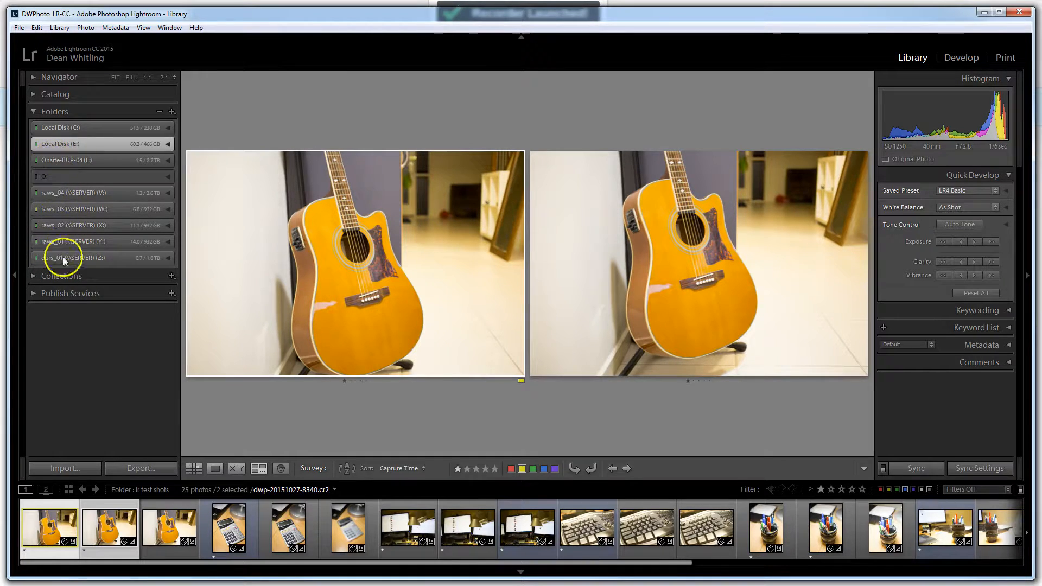
left_click(33, 276)
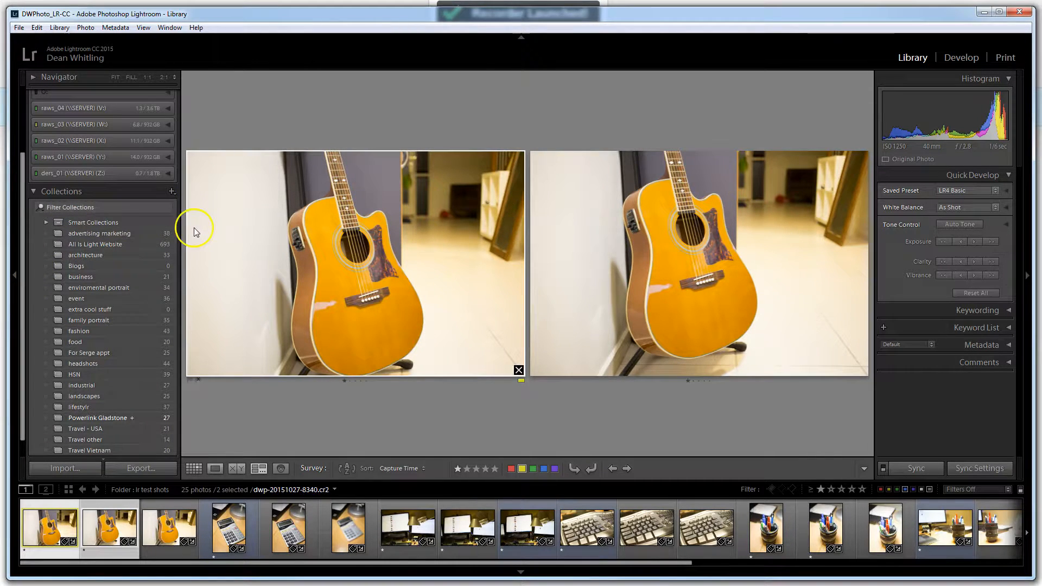
Collapse the Collections panel and expand Publish Services to view its contents, collapsing it again
left_click(34, 191)
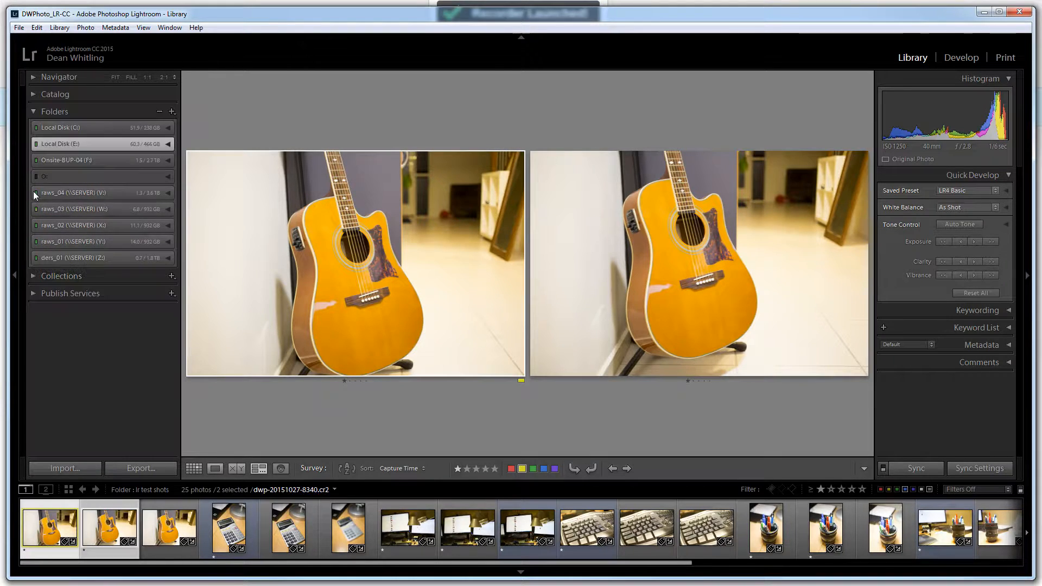
left_click(34, 294)
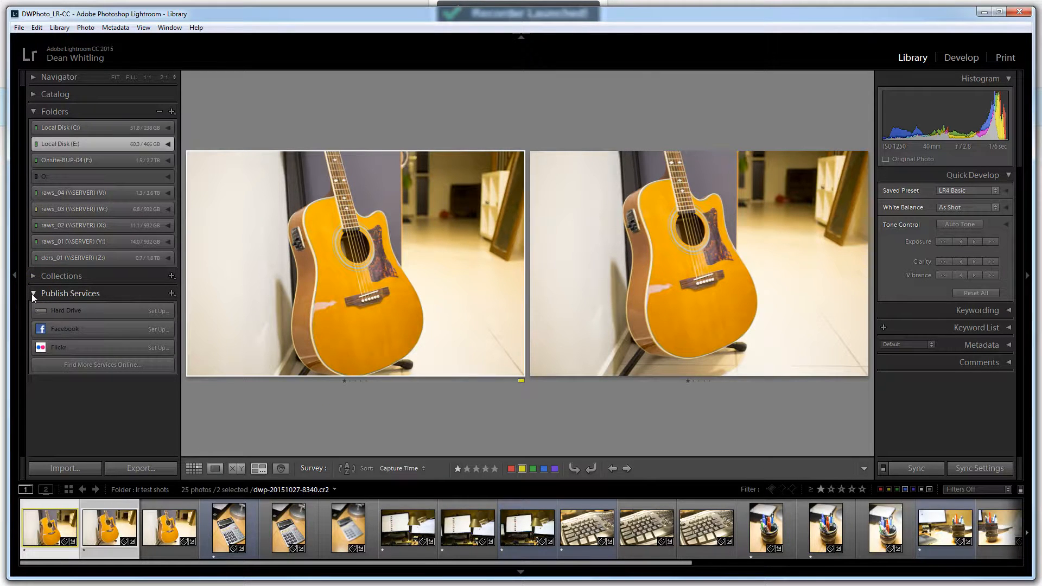
left_click(34, 293)
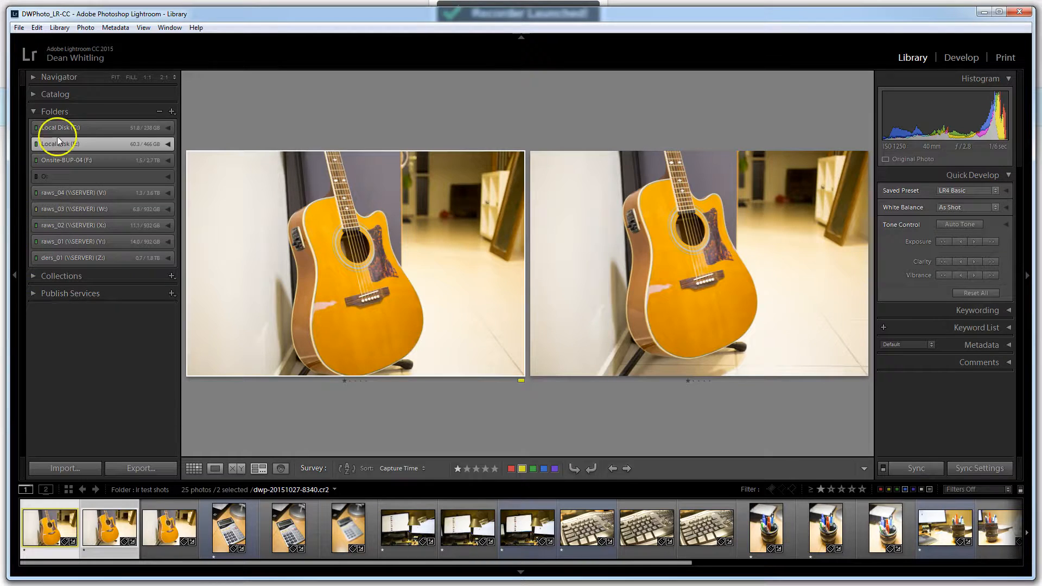
Expand the Local Disk (E:) folder list and show the lr test shots folder in Grid view
left_click(166, 145)
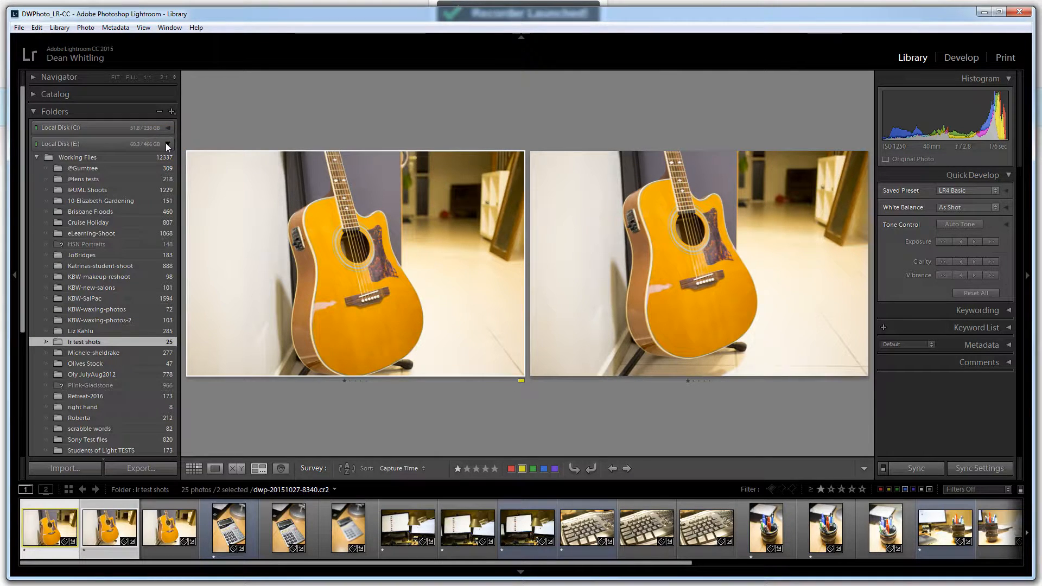
left_click(90, 471)
left_click(136, 343)
key("g")
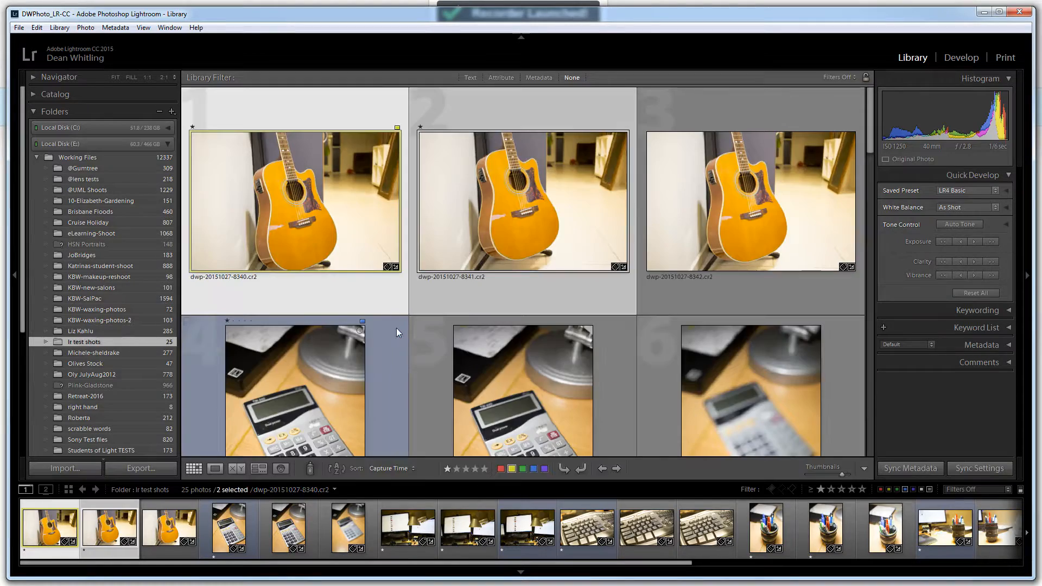
Shrink the grid thumbnails until seven photos fit in each row
key("minus")
key("minus")
key("minus")
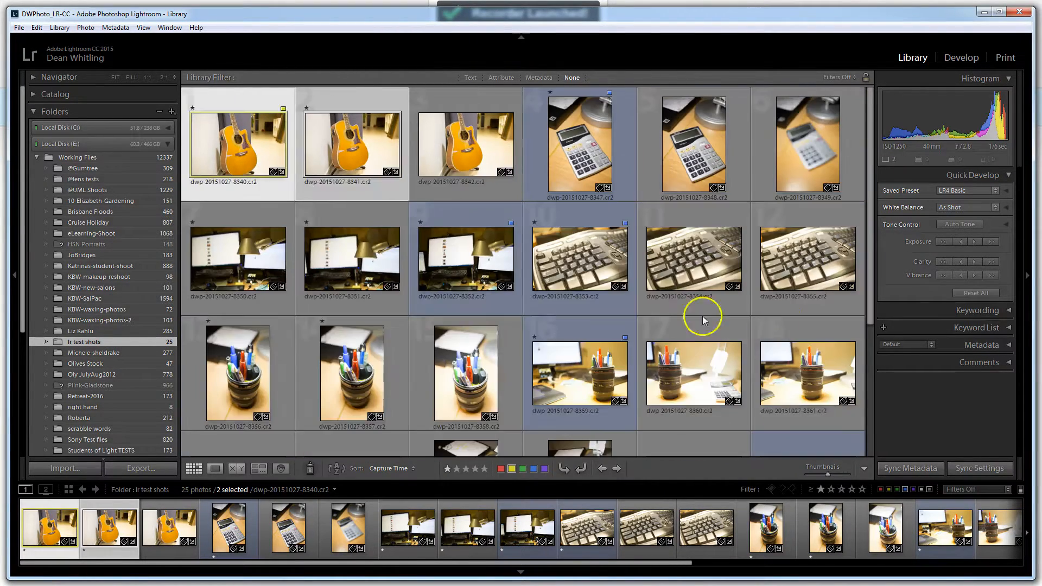
key("minus")
mouse_move(870, 234)
left_mouse_down()
mouse_move(867, 271)
mouse_move(872, 233)
left_mouse_up()
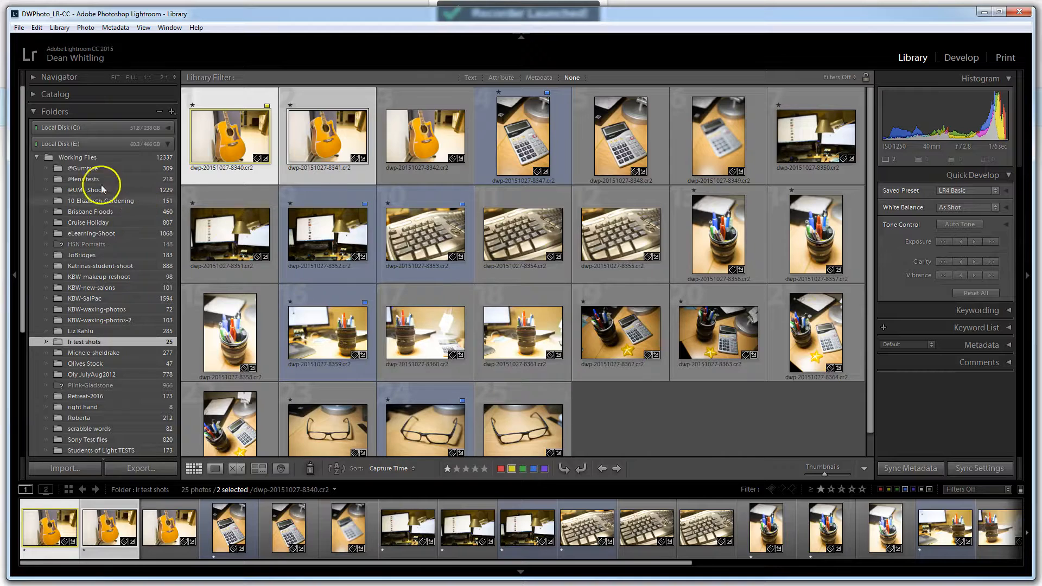
left_click(80, 178)
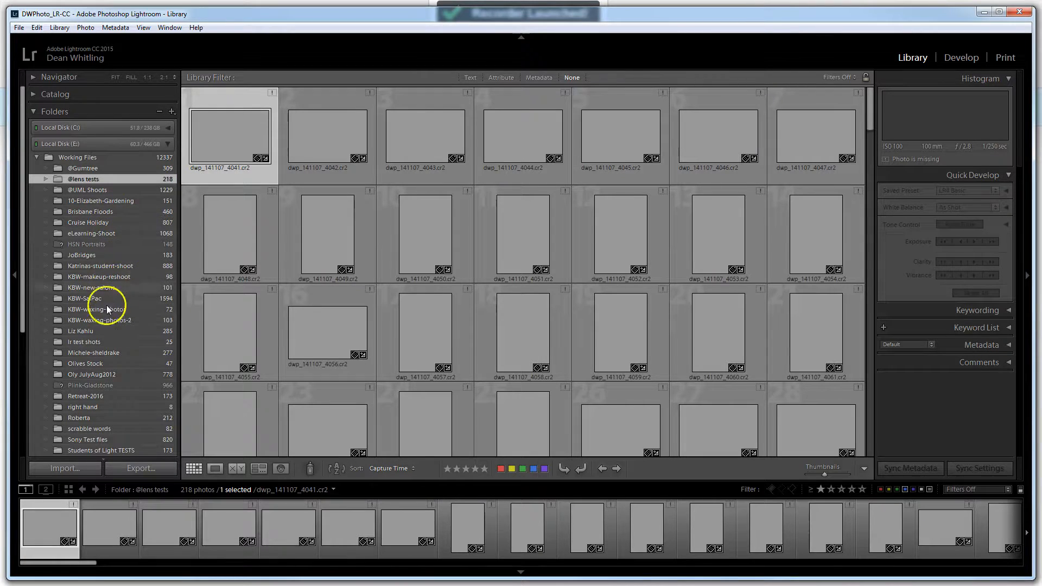
left_click(93, 342)
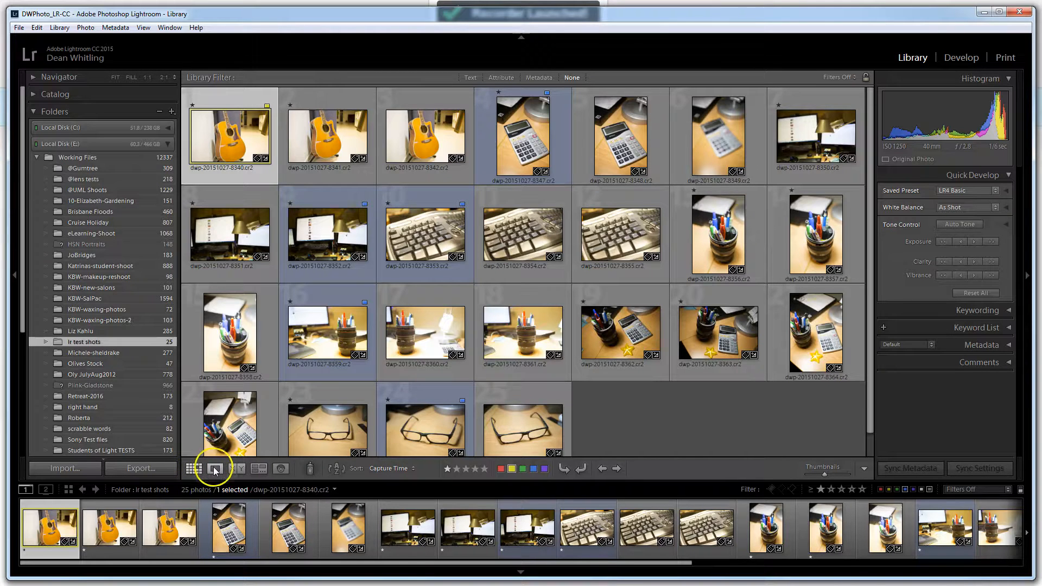
Show the first guitar photo in Loupe, Compare and Survey views in turn, returning to the grid
left_click(215, 469)
left_click(236, 470)
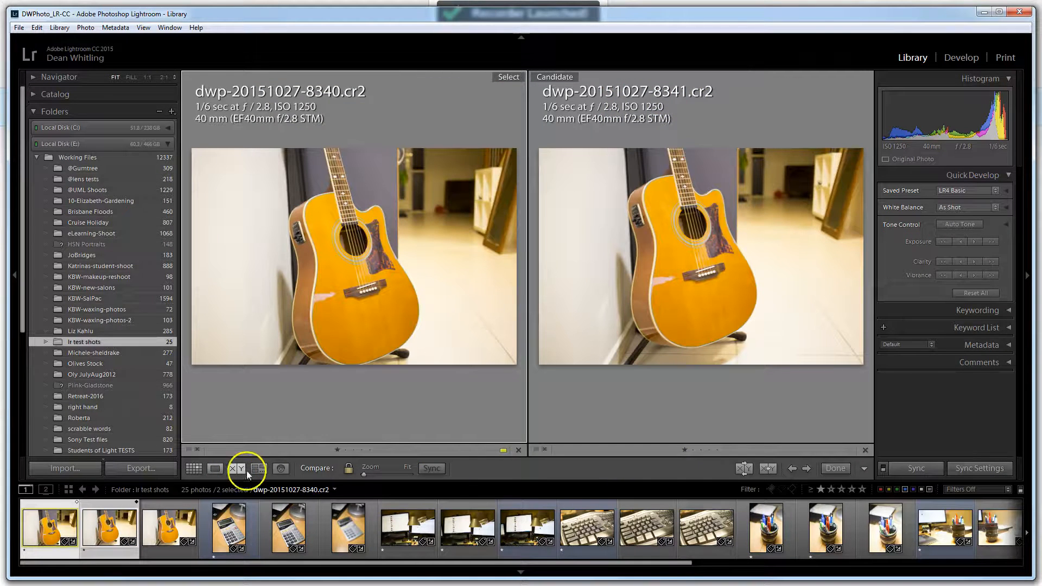
left_click(261, 470)
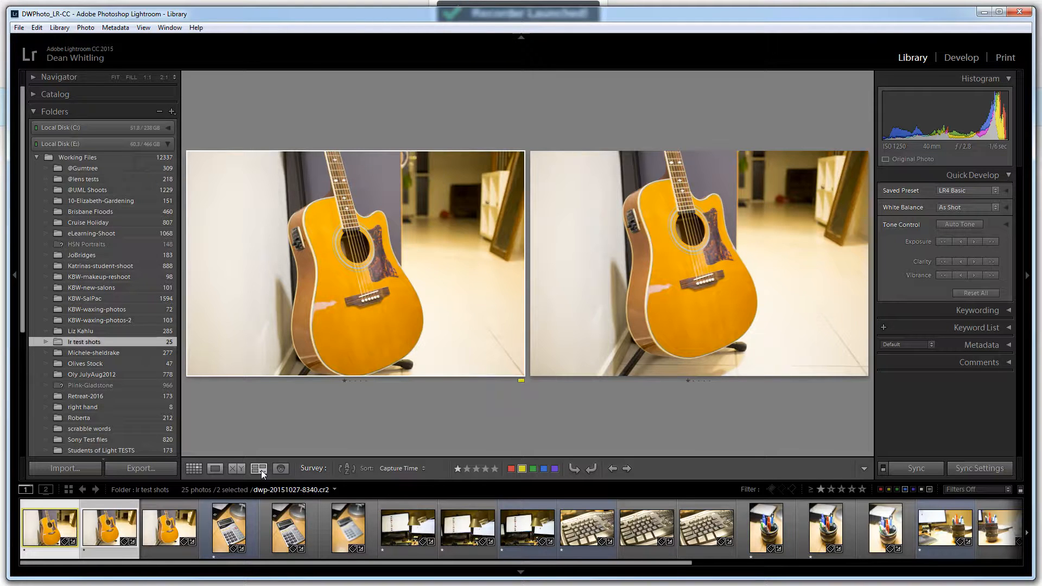
left_click(194, 468)
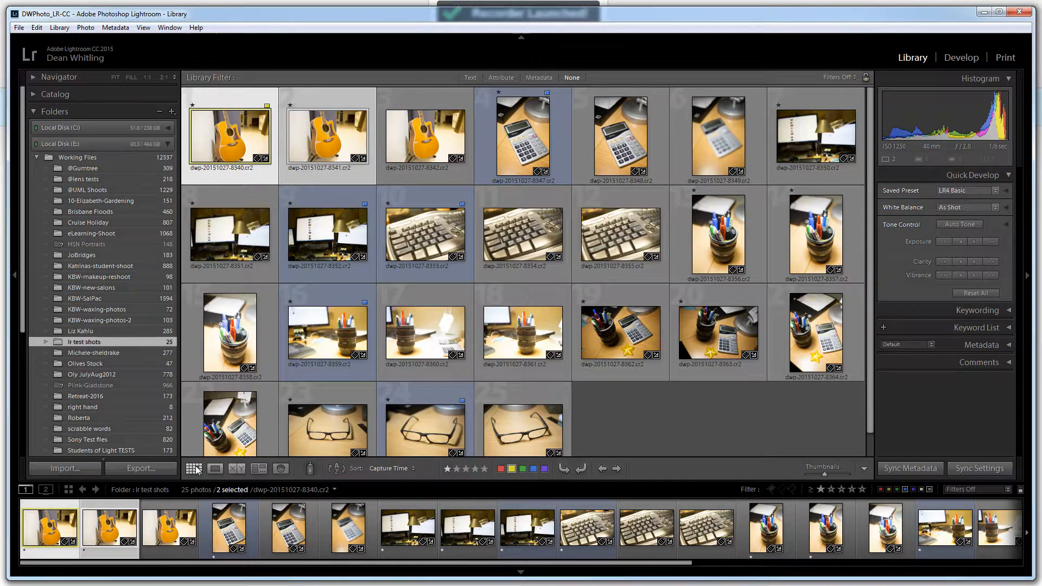
left_click(197, 470)
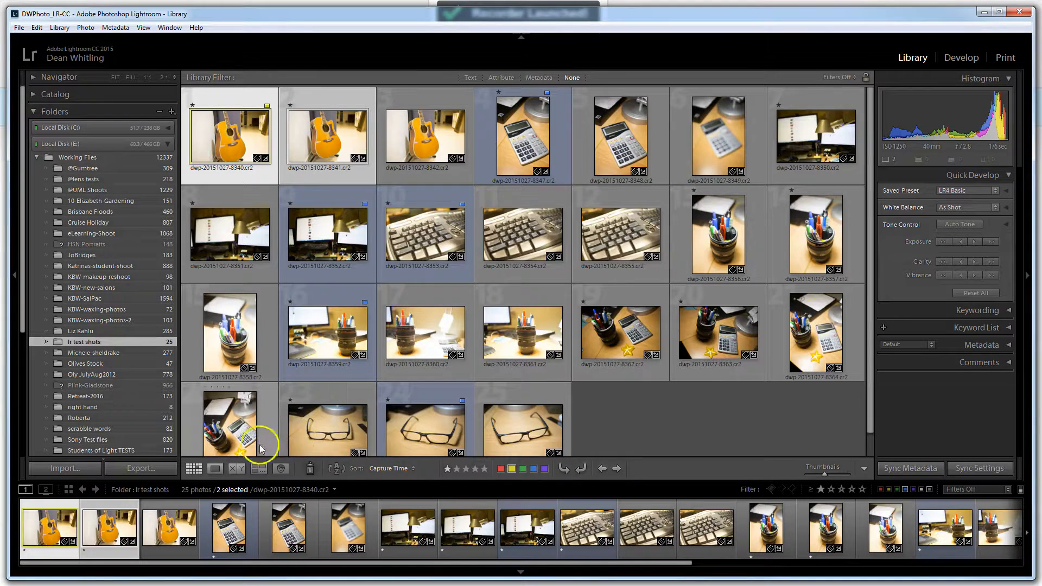
left_click(215, 470)
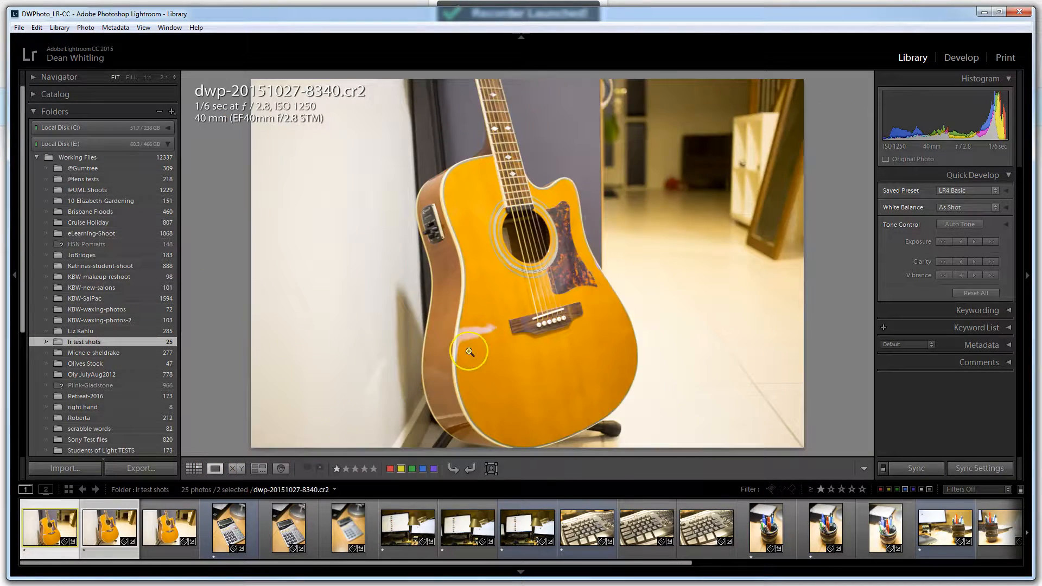
double_click(470, 352)
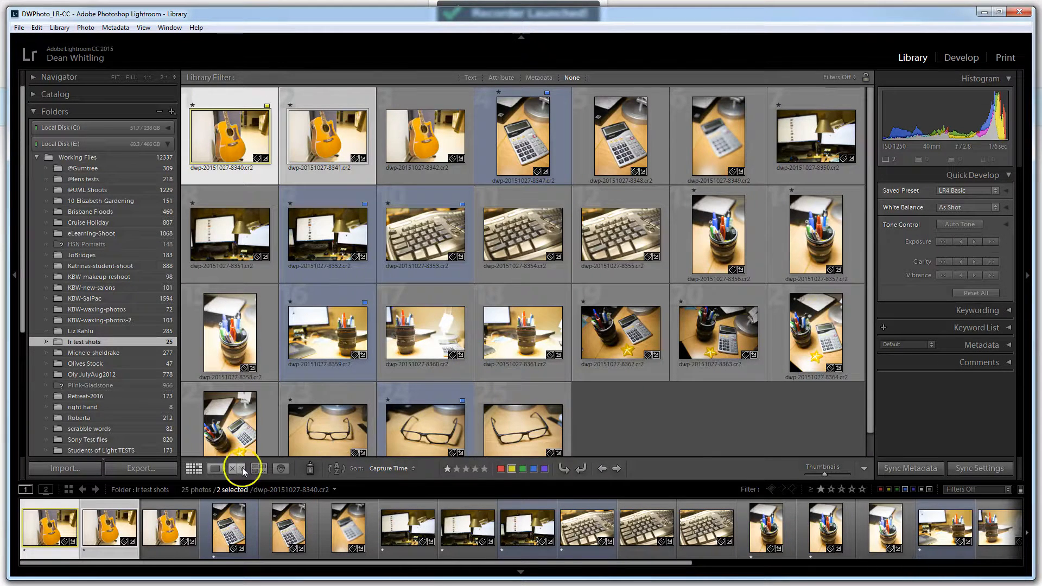
Open Survey view and add the third guitar photo and the three calculator photos to the comparison
left_click(259, 470)
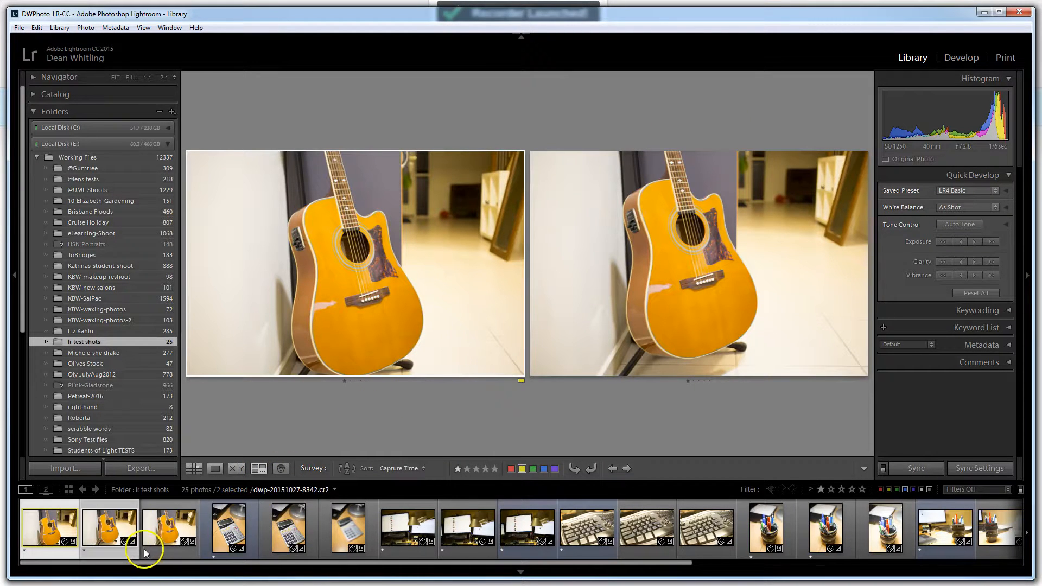
left_click(166, 526, "ctrl")
left_click(216, 522, "ctrl")
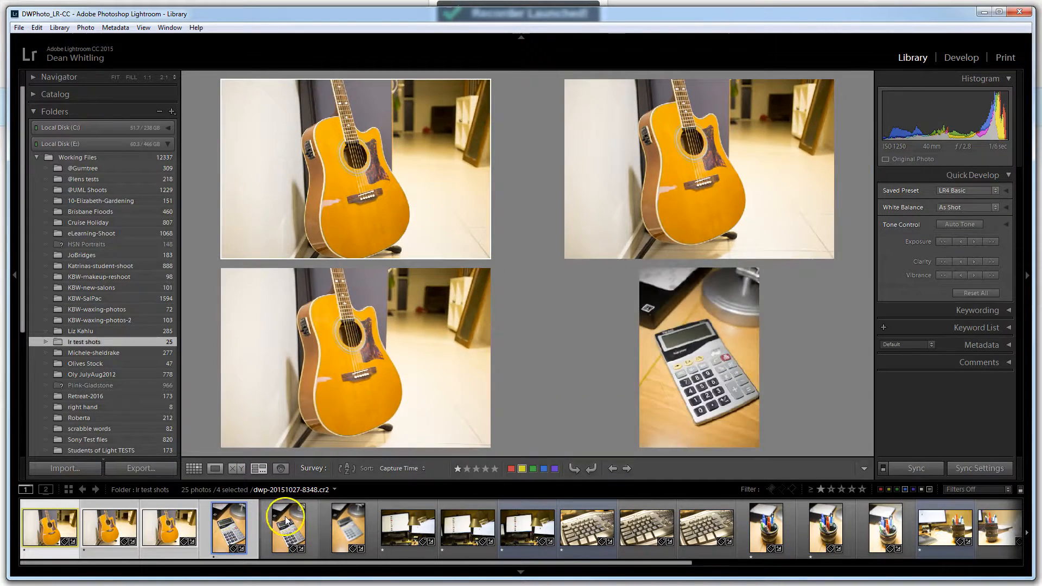
left_click(324, 518, "ctrl")
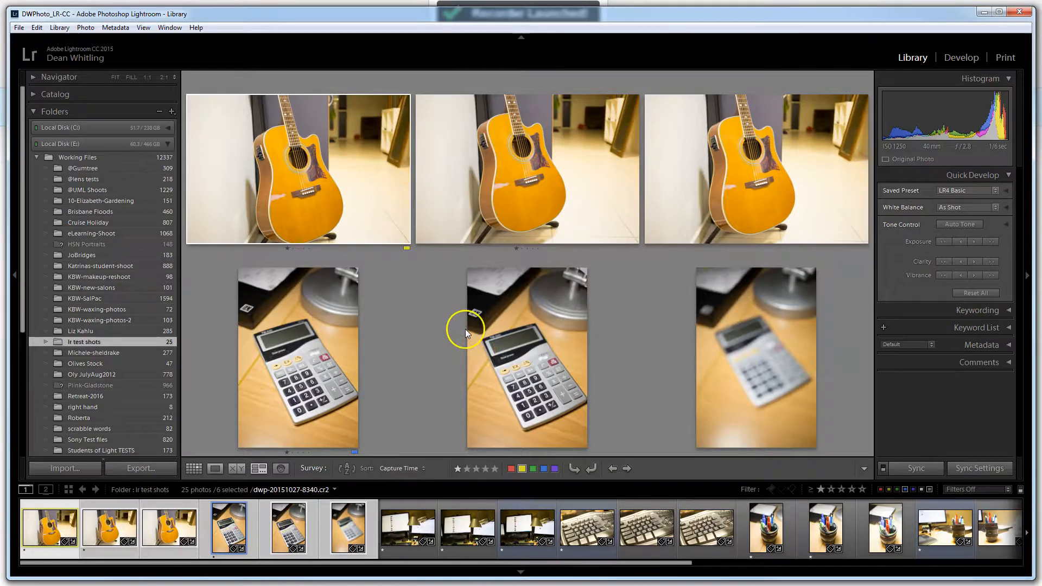
Return to Grid view and shrink and enlarge the thumbnails, settling on seven photos per row
key("g")
key("minus")
key("minus")
key("minus")
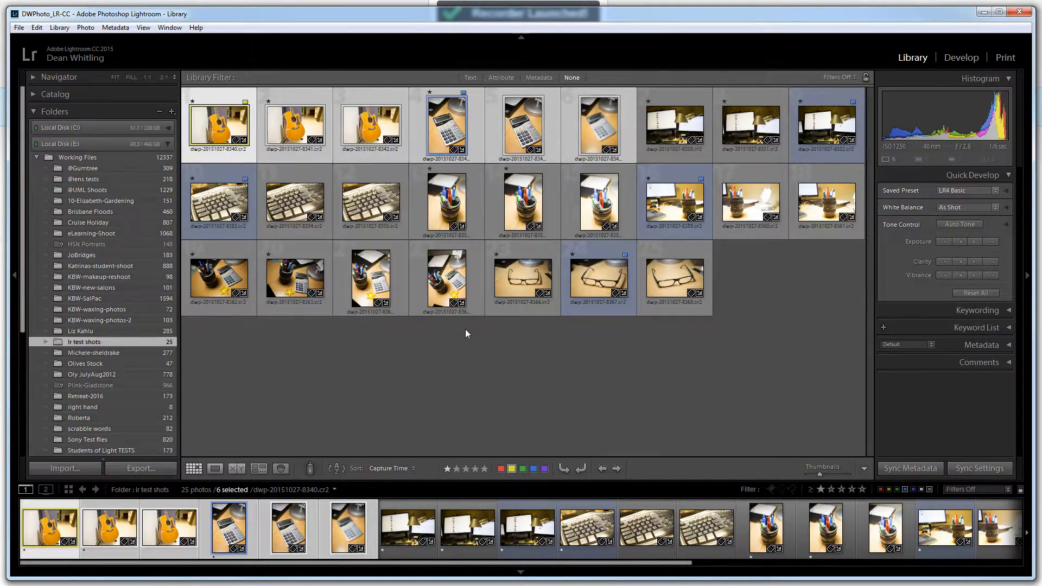
key("equal")
key("equal")
key("equal")
key("equal")
key("equal")
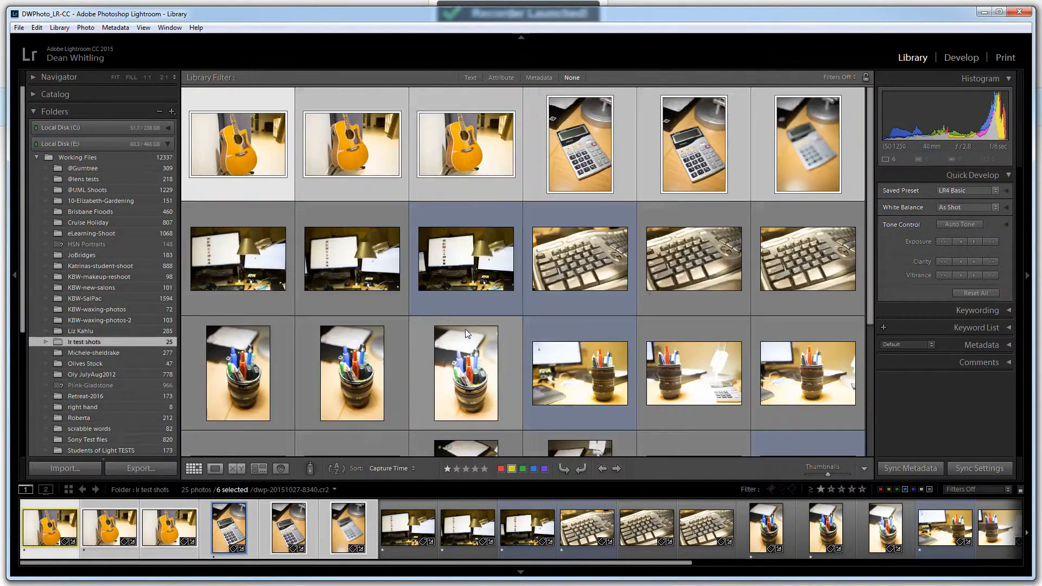
key("minus")
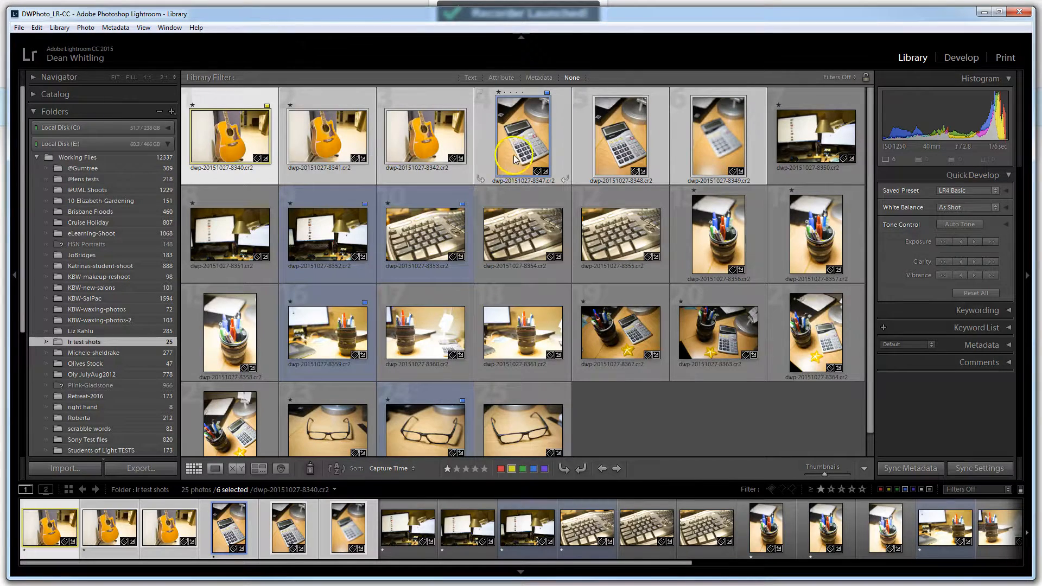
Open the keyboard photo dwp-20151027-8353.cr2 in Loupe view, zoom to 1:1 on the D key and return to Fit
double_click(426, 240)
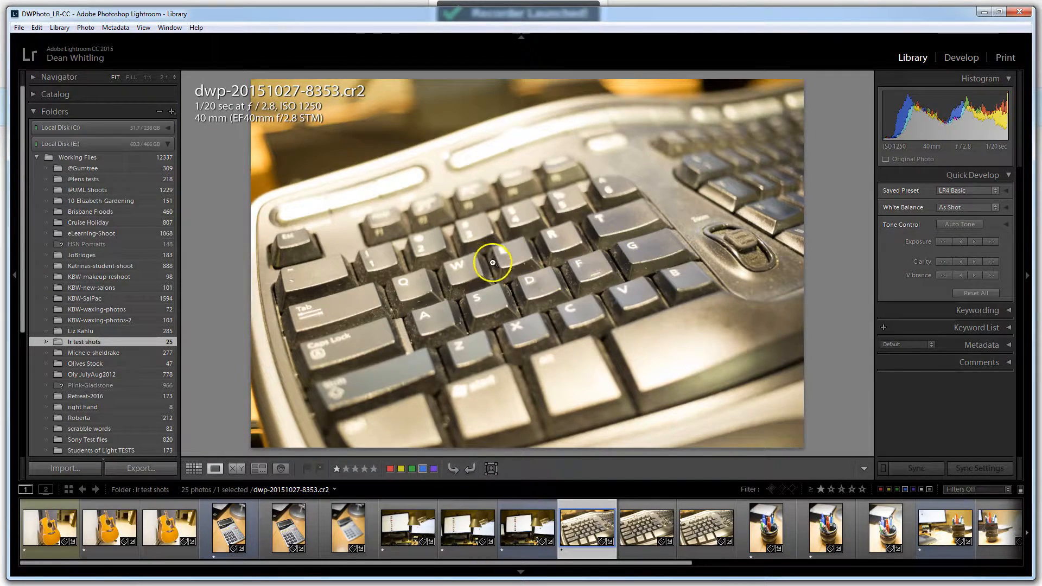
left_click(530, 280)
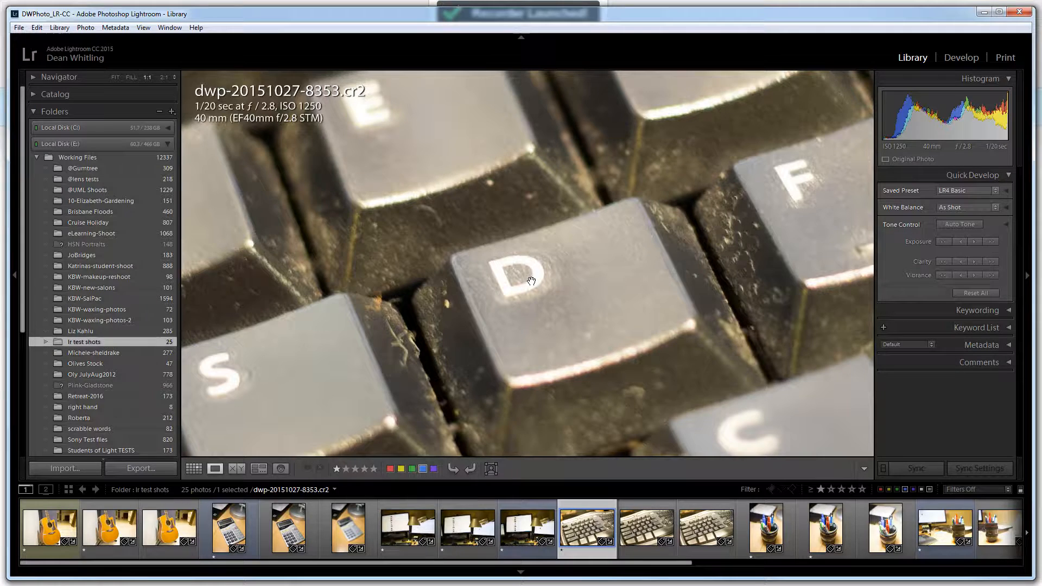
left_click(532, 282)
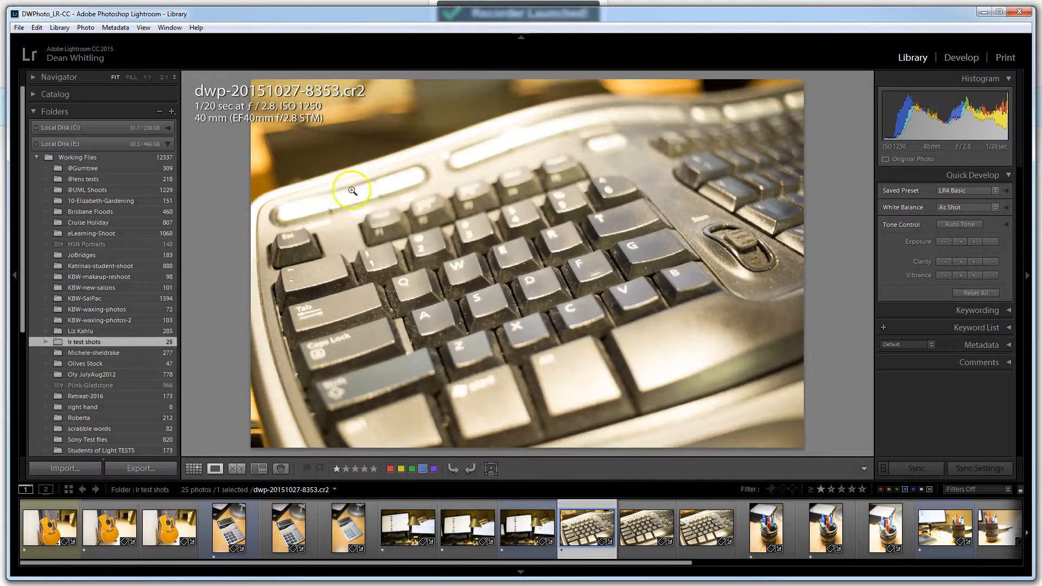
Inspect the keyboard photo at 2:1 and at 1:1, returning to Fit after each
left_click(164, 78)
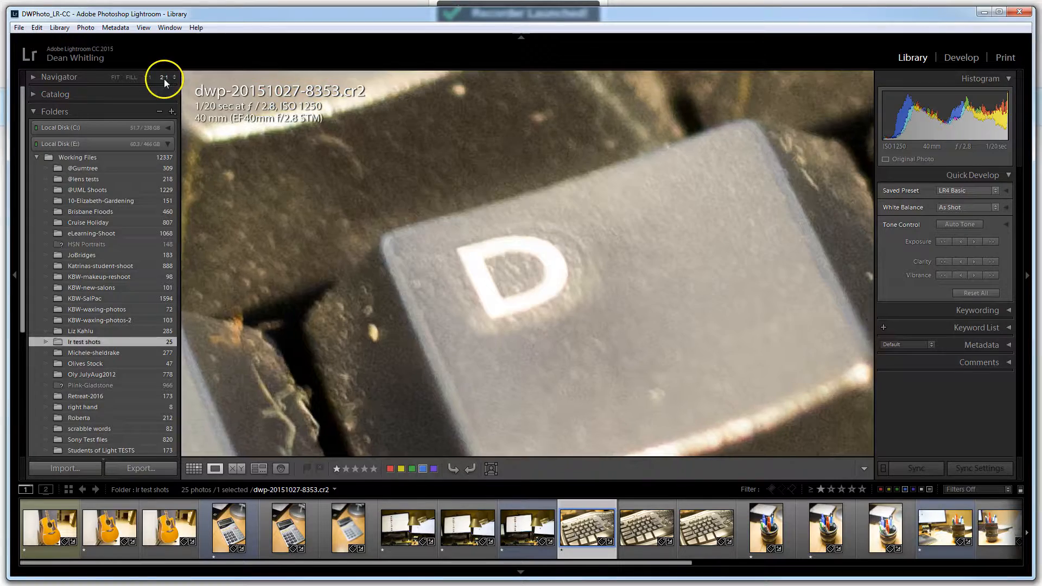
left_click(468, 239)
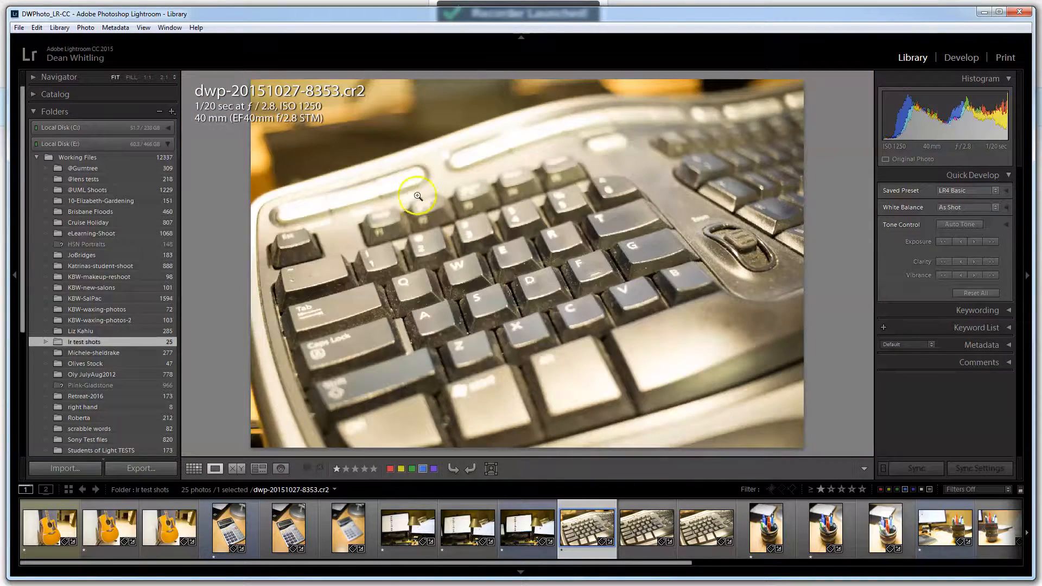
left_click(149, 78)
left_click(477, 279)
Open the calculator photo dwp-20151027-8348.cr2 and inspect it at 1:1 and 2:1 before returning to Fit
left_click(288, 530)
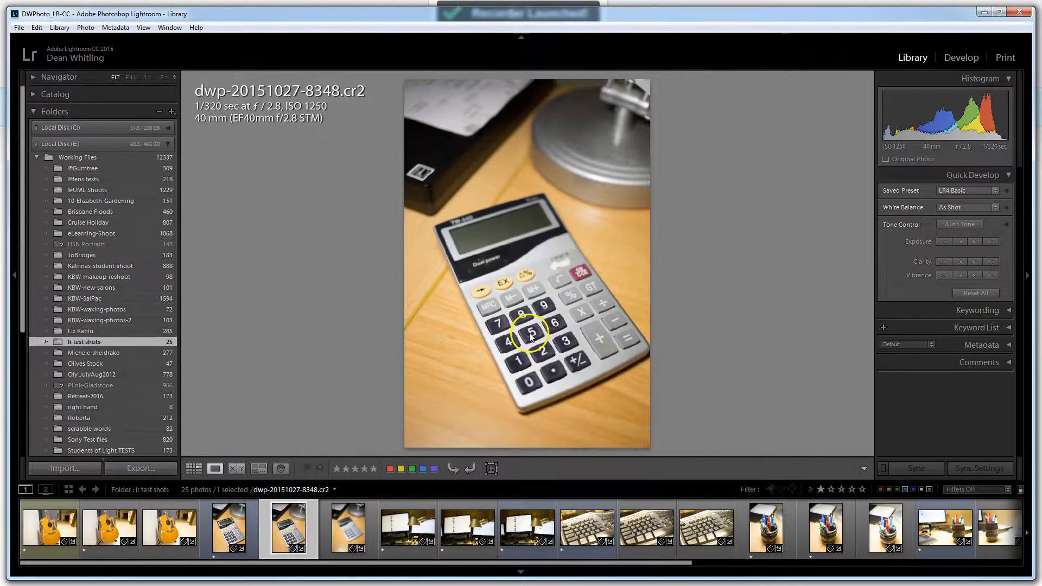
left_click(532, 337)
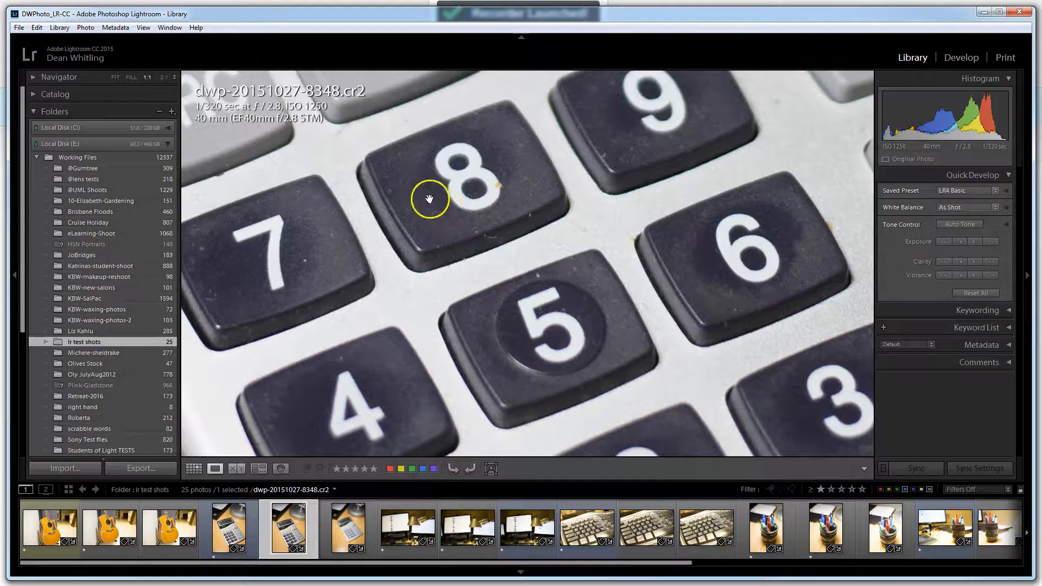
left_click(167, 74)
left_click(146, 78)
left_click(115, 77)
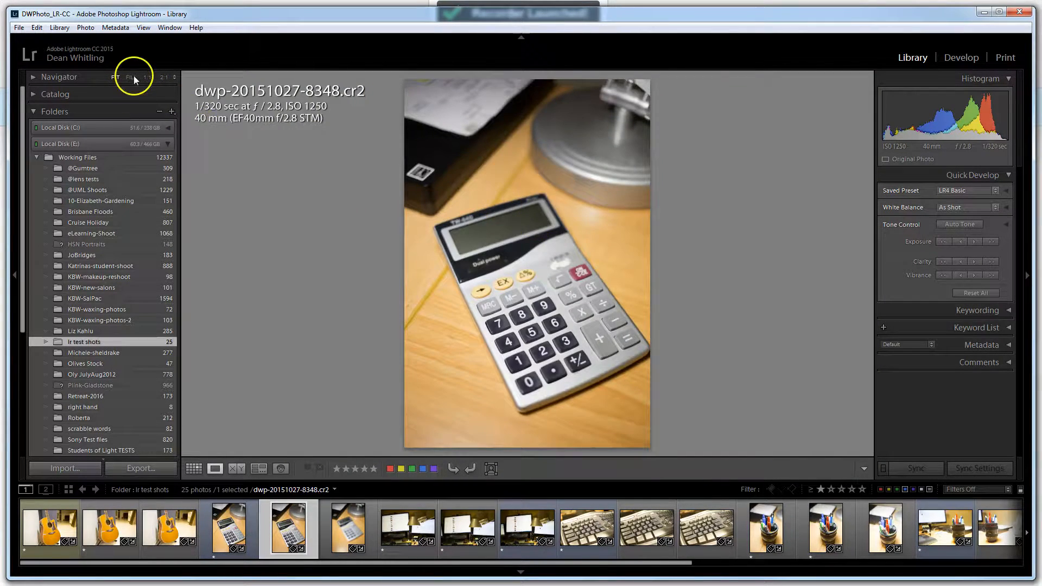
Switch the calculator photo to Fill and back to Fit, and toggle the zoom on its keypad
left_click(133, 77)
left_click(114, 76)
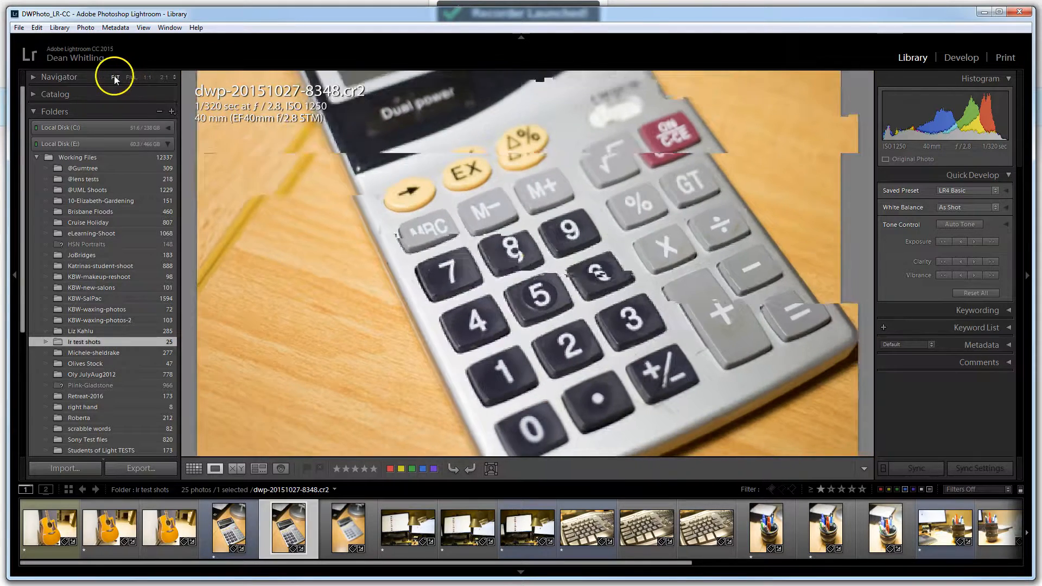
left_click(518, 240)
left_click(521, 239)
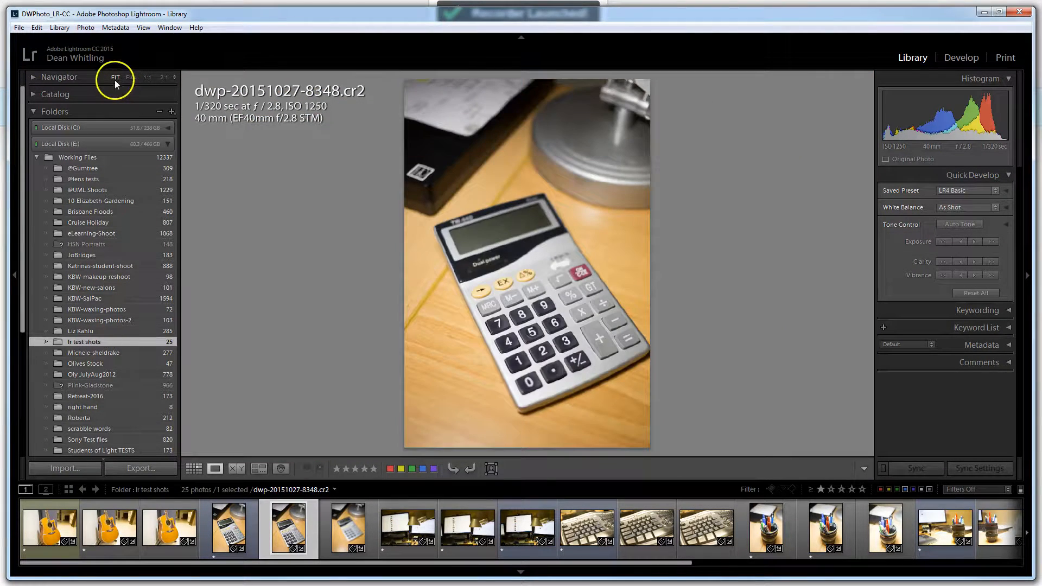
left_click(539, 308)
left_click(538, 307)
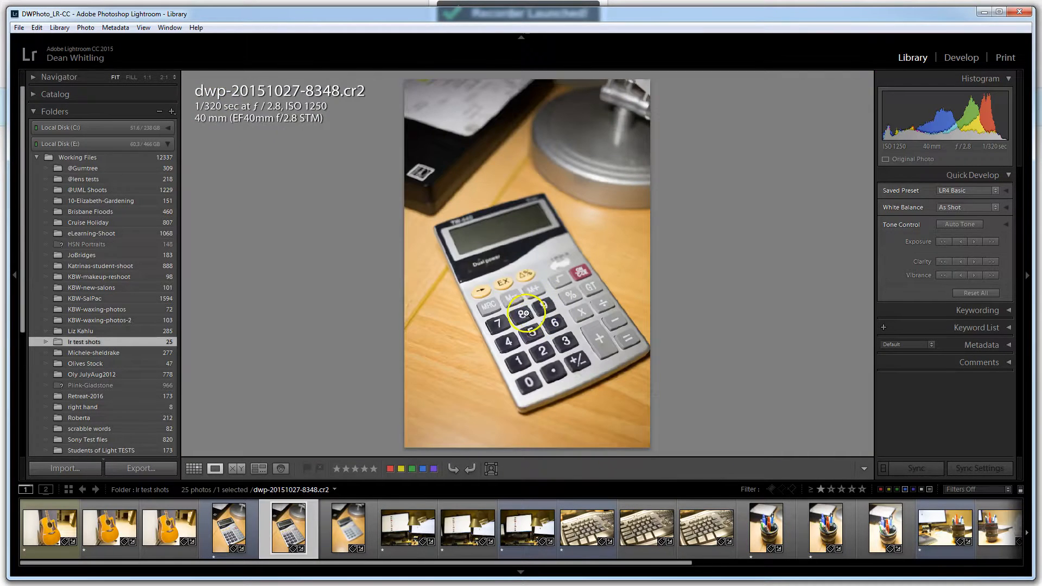
In Grid view, cycle the cell display styles and enlarge the thumbnails to three per row
key("g")
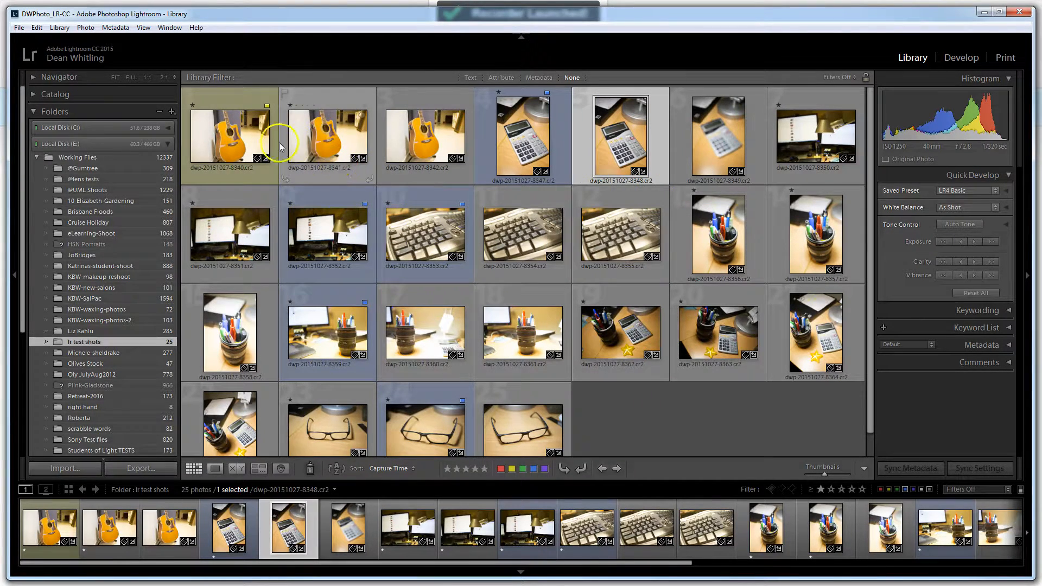
key("j")
key("j")
key("equal")
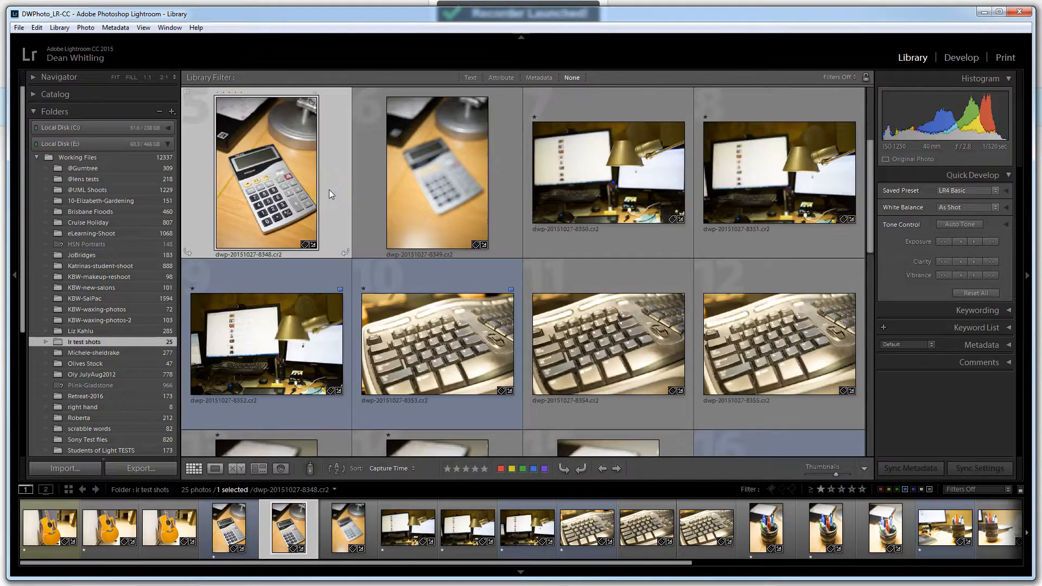
key("equal")
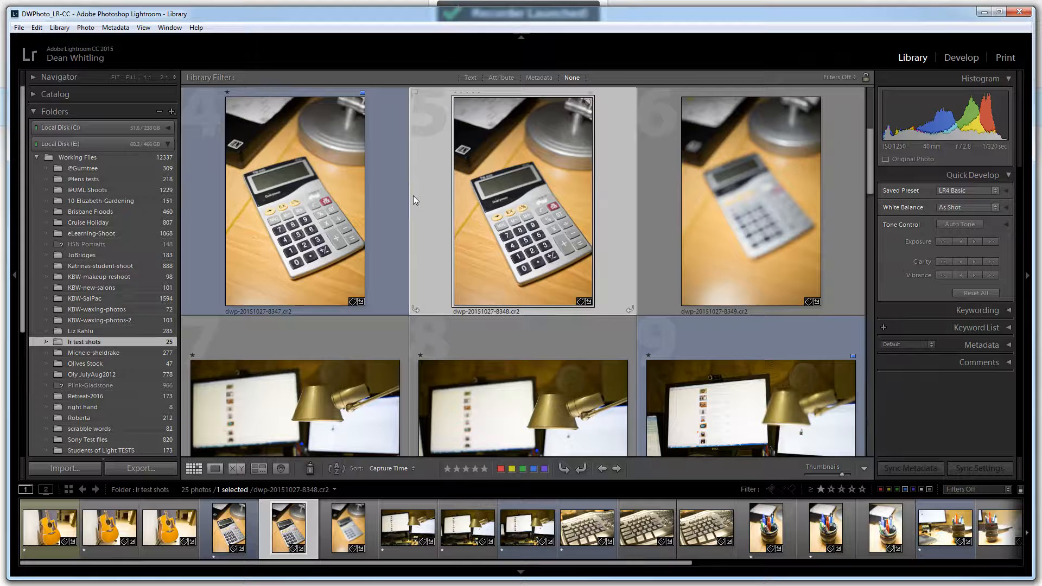
Open the Library View Options, examine the Grid View and Loupe View settings, and close the dialog
right_click(281, 158)
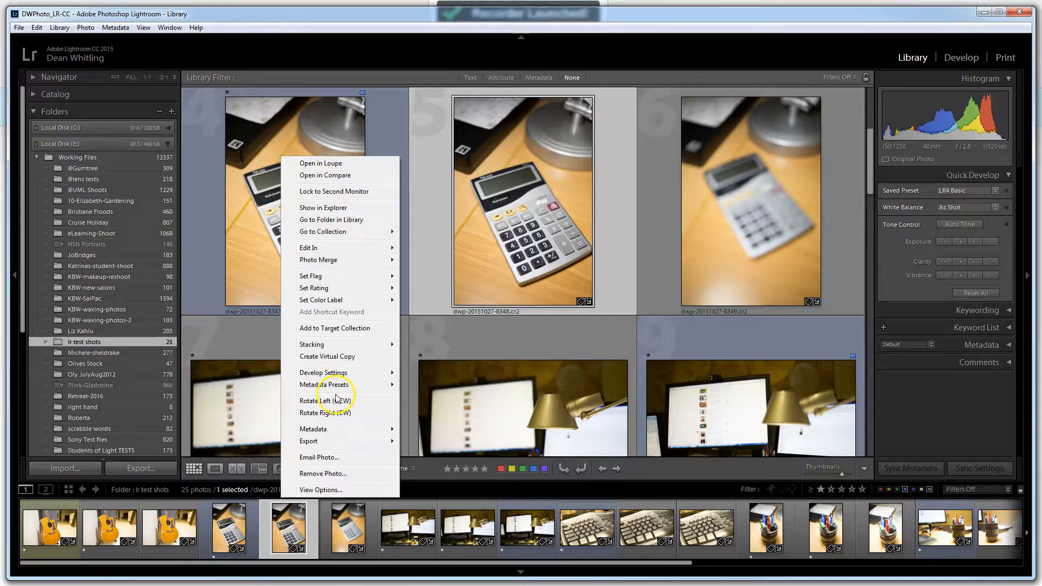
left_click(328, 491)
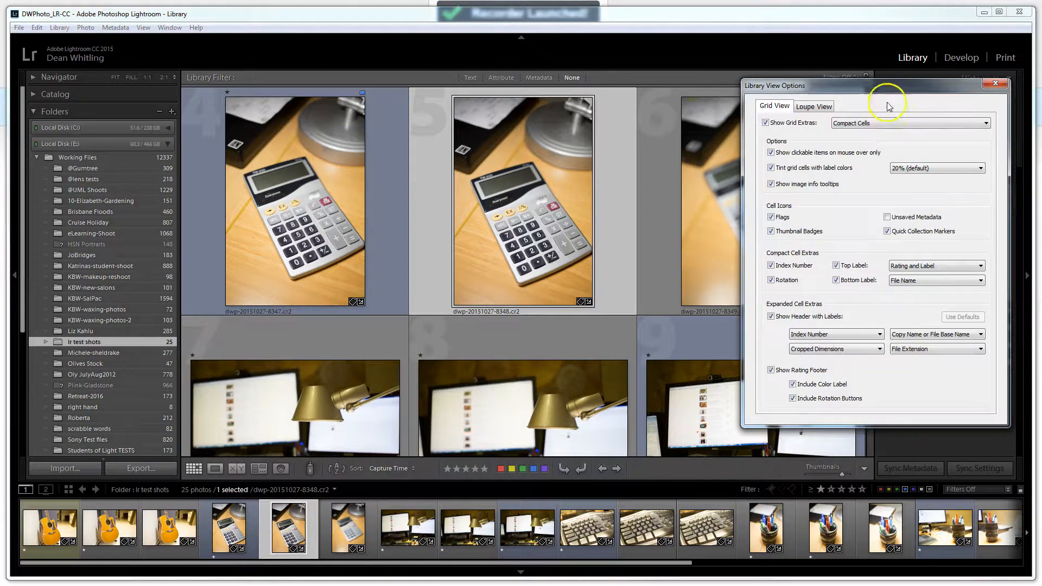
left_click_drag(875, 89, 589, 104)
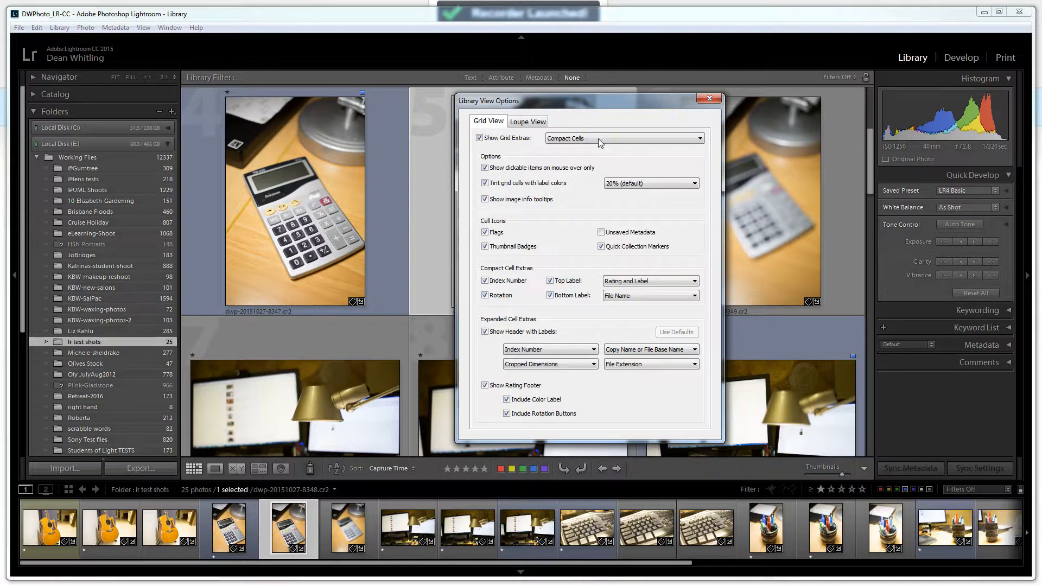
left_click(492, 170)
mouse_move(234, 97)
left_click(528, 122)
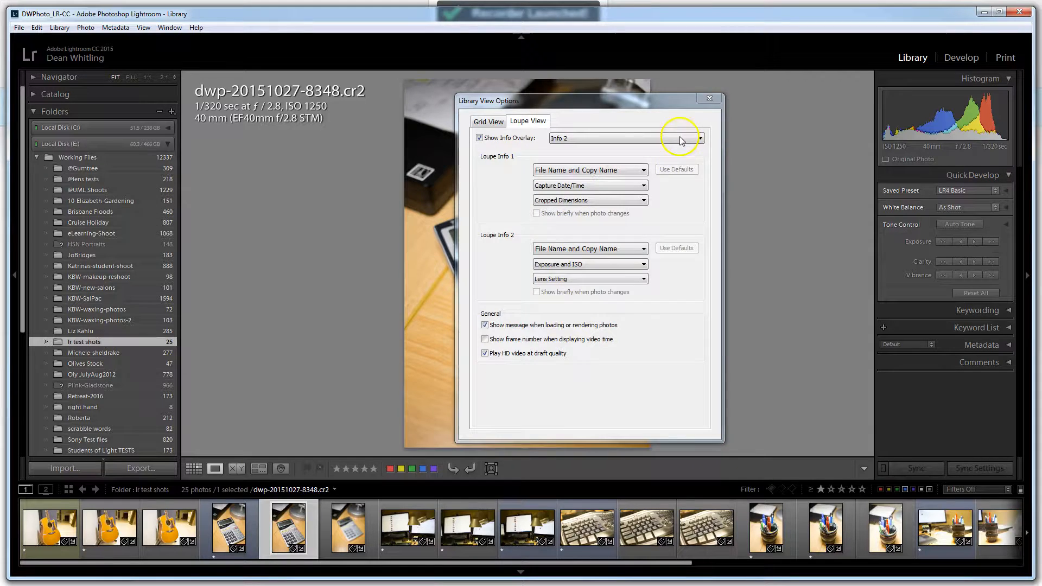
left_click(710, 98)
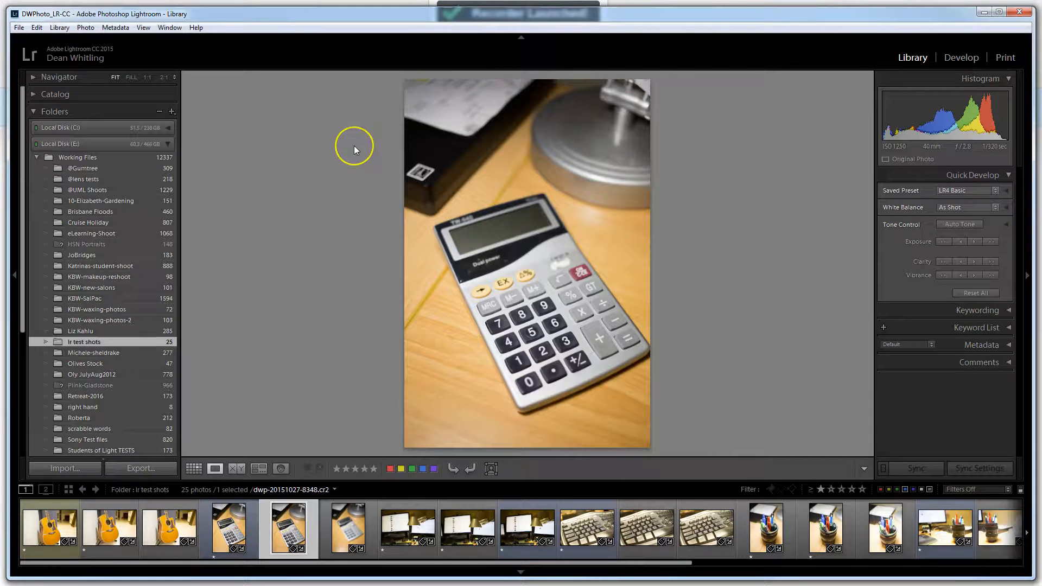
Cycle the calculator photo's Loupe info overlay through Info 1 to Info 2, and recheck its settings in the View Options
key("i")
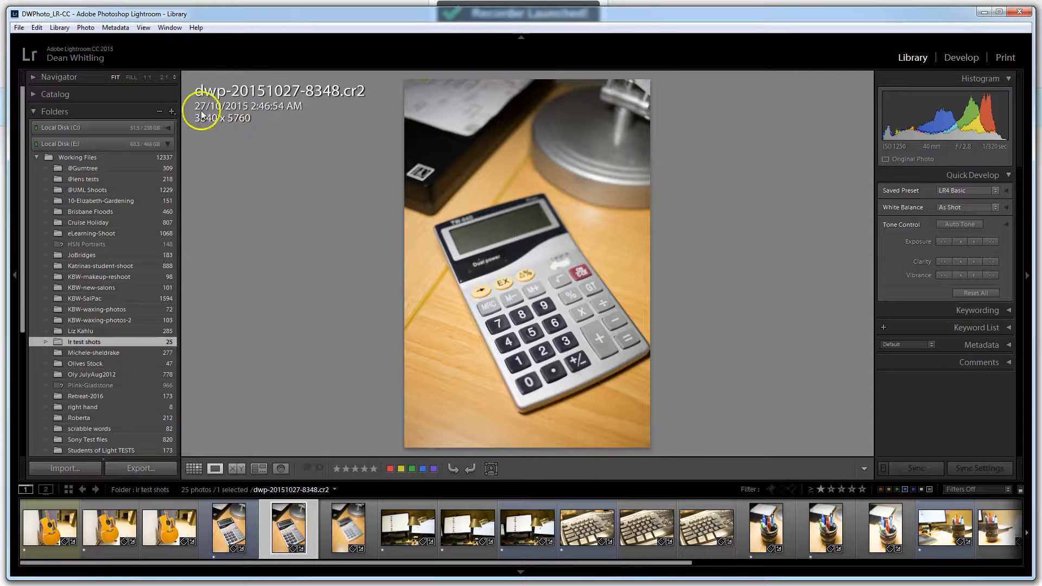
key("i")
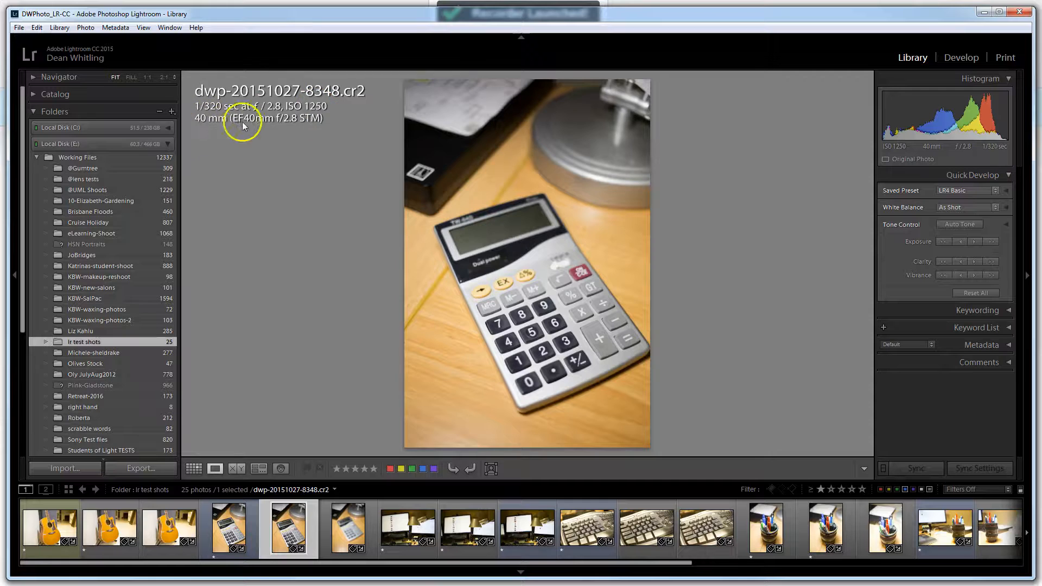
right_click(335, 152)
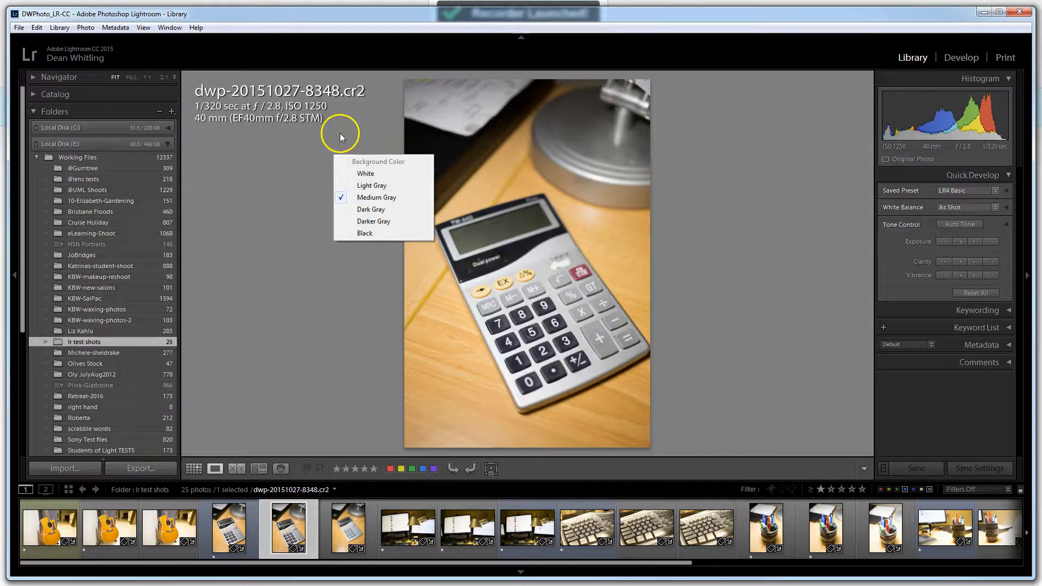
right_click(471, 180)
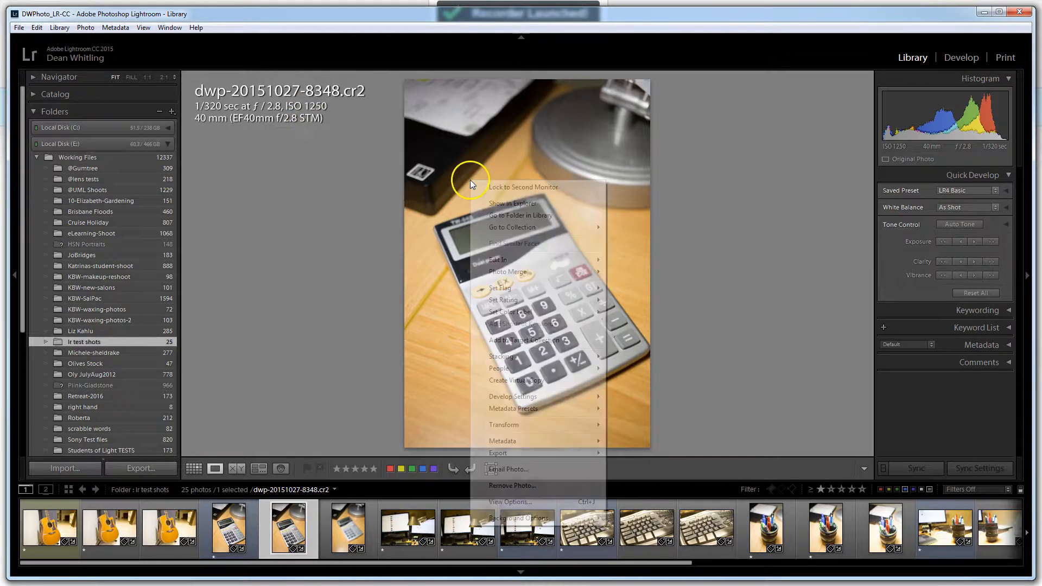
key("Escape")
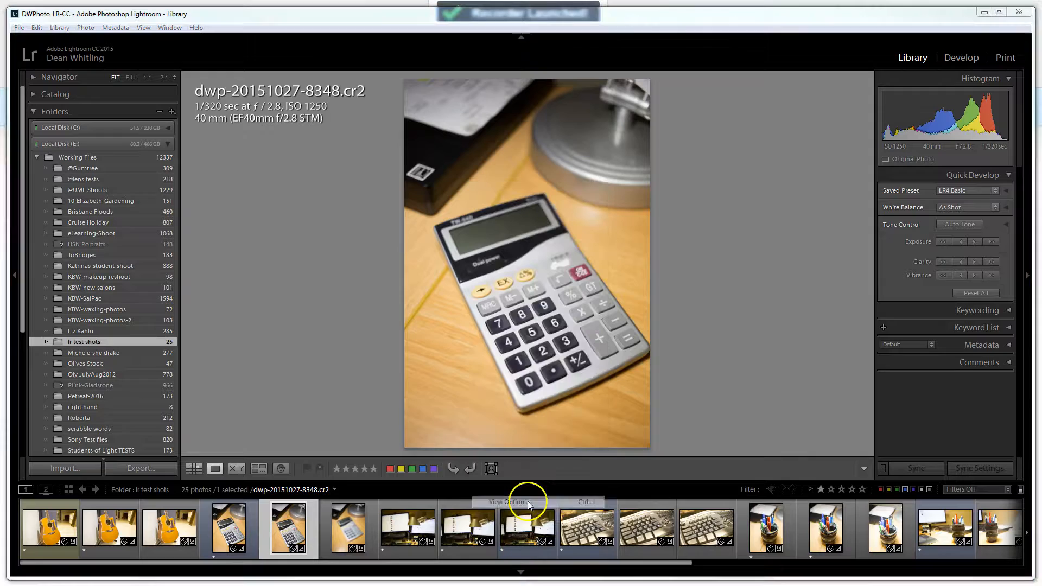
key("ctrl+j")
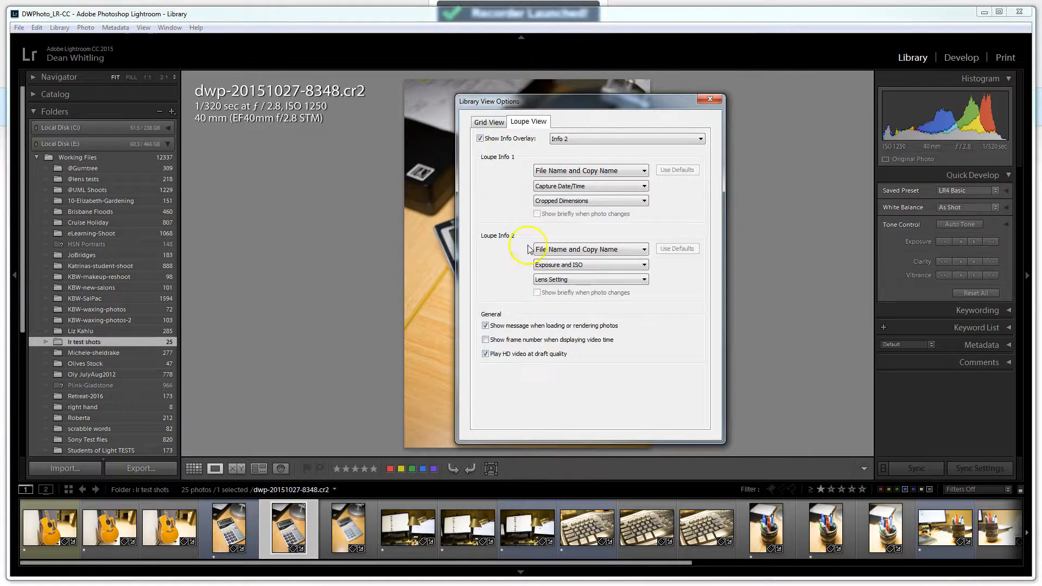
left_click(710, 99)
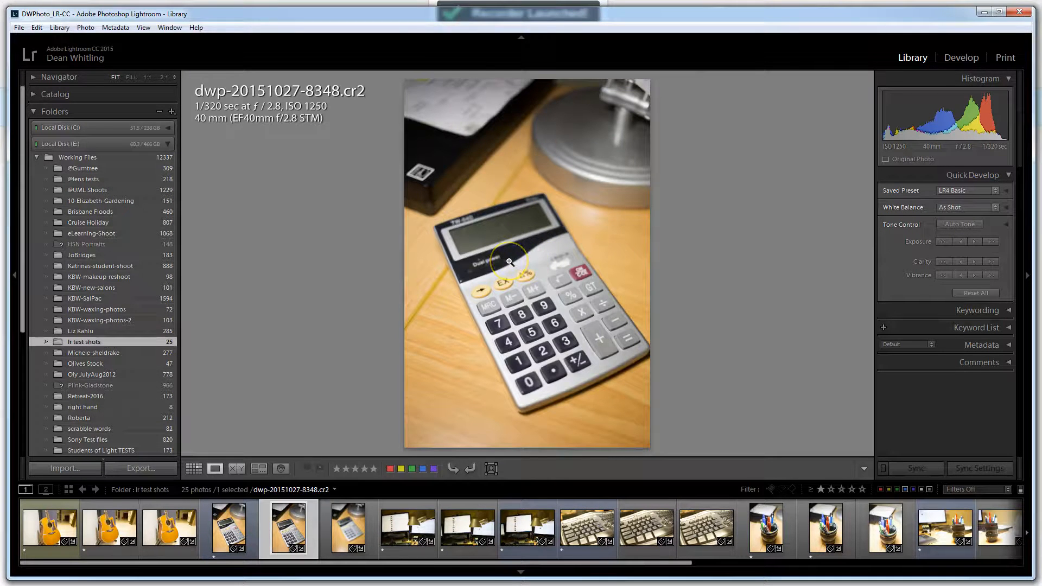
Return to Grid view and reduce the thumbnails to five per row
key("g")
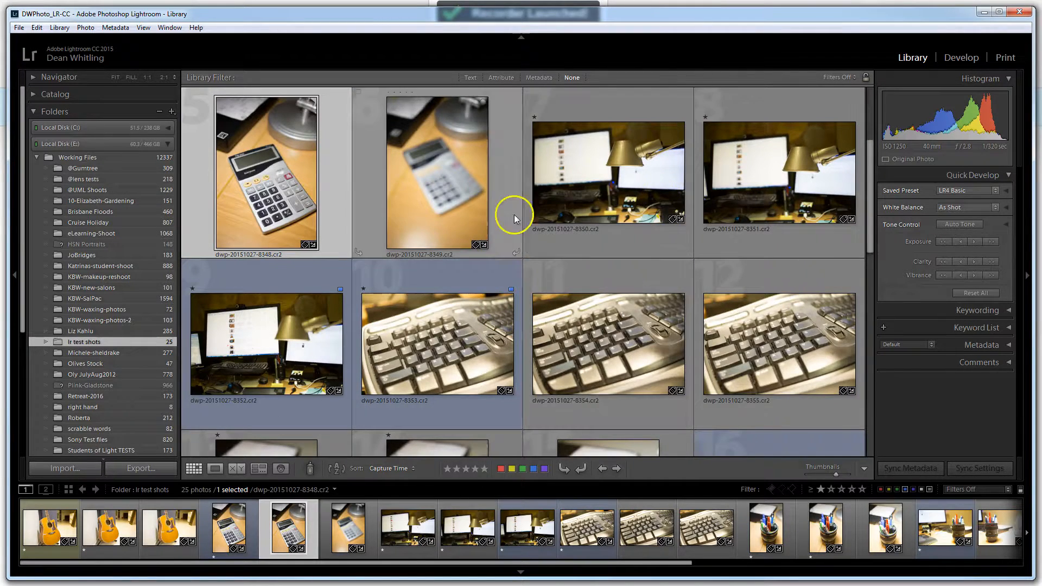
key("minus")
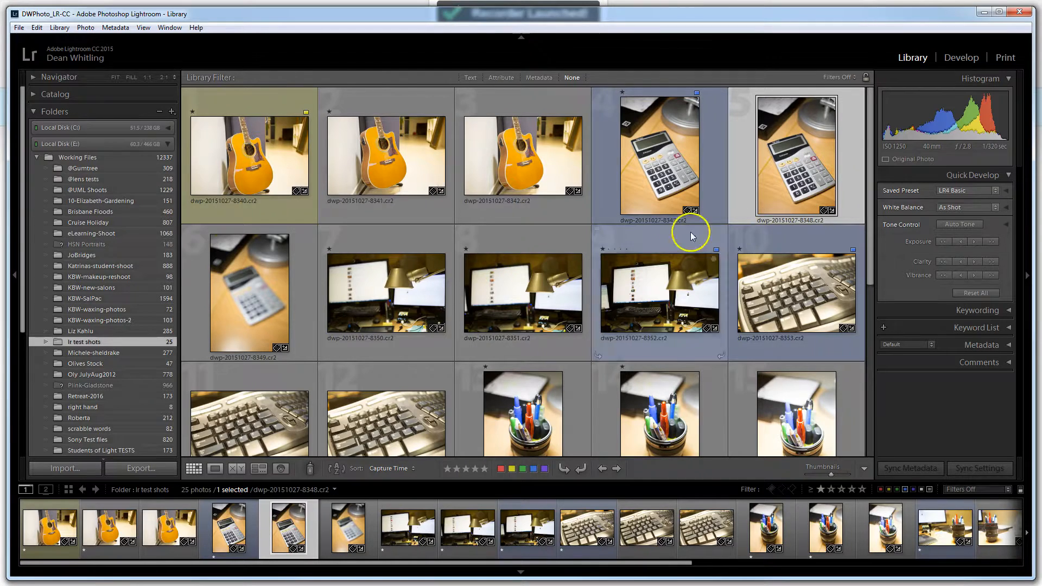
mouse_move(399, 192)
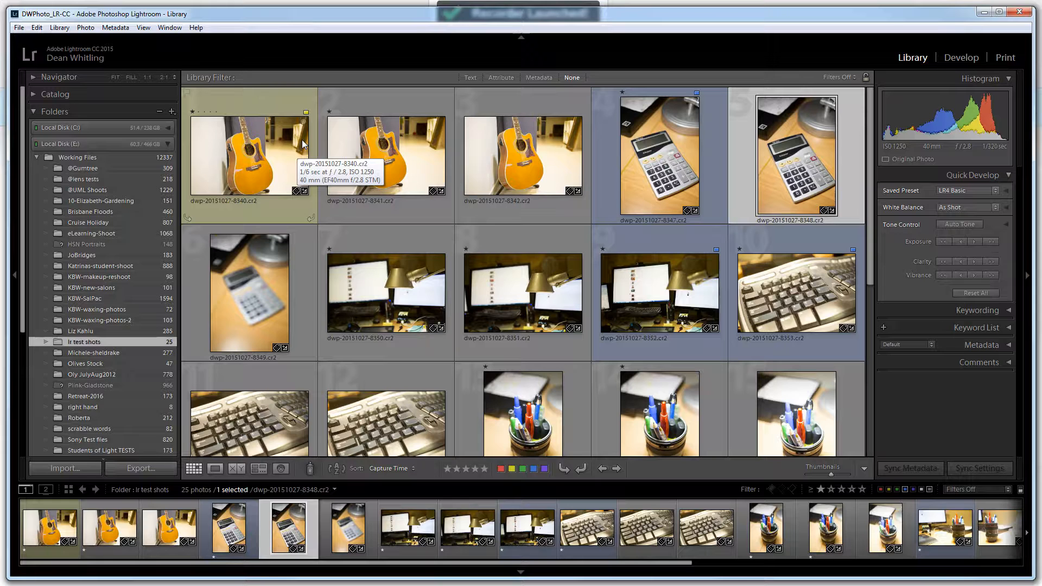
Select the three guitar photos, dwp-20151027-8340.cr2 to dwp-20151027-8342.cr2, and show them in Survey view with the side panels hidden
left_click(504, 157)
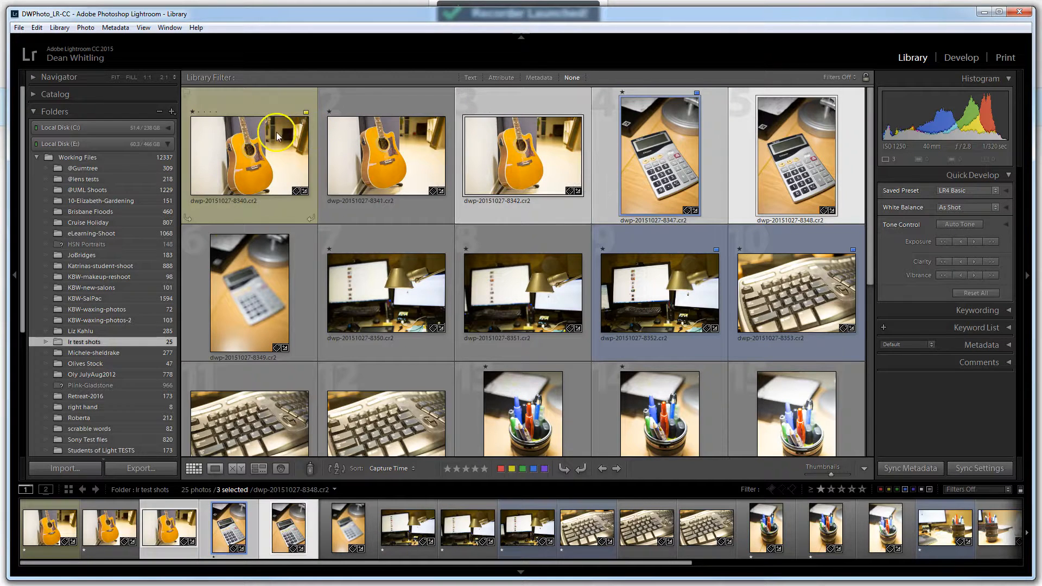
left_click(276, 132)
left_click(523, 150, "shift")
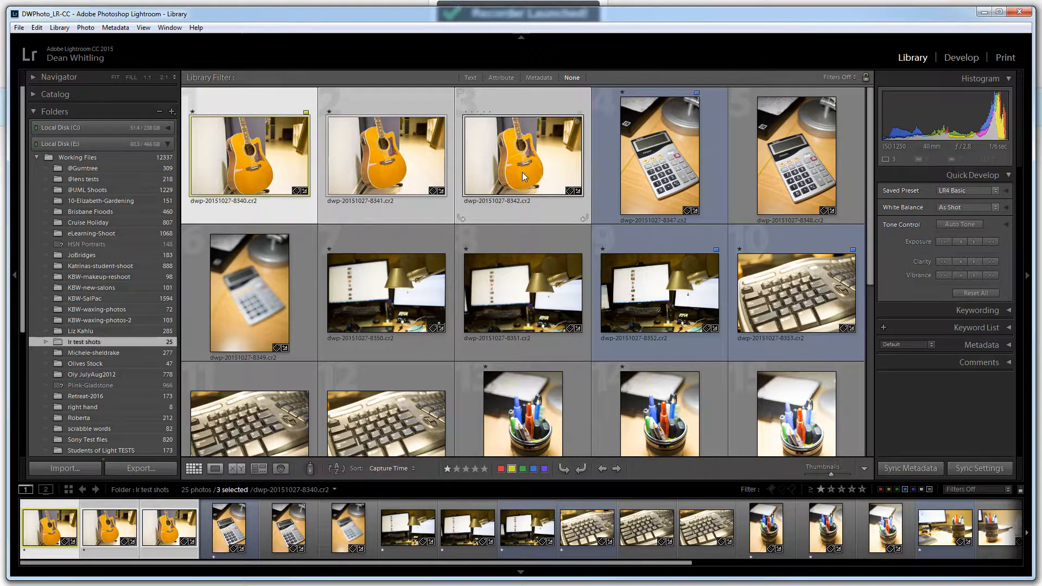
key("n")
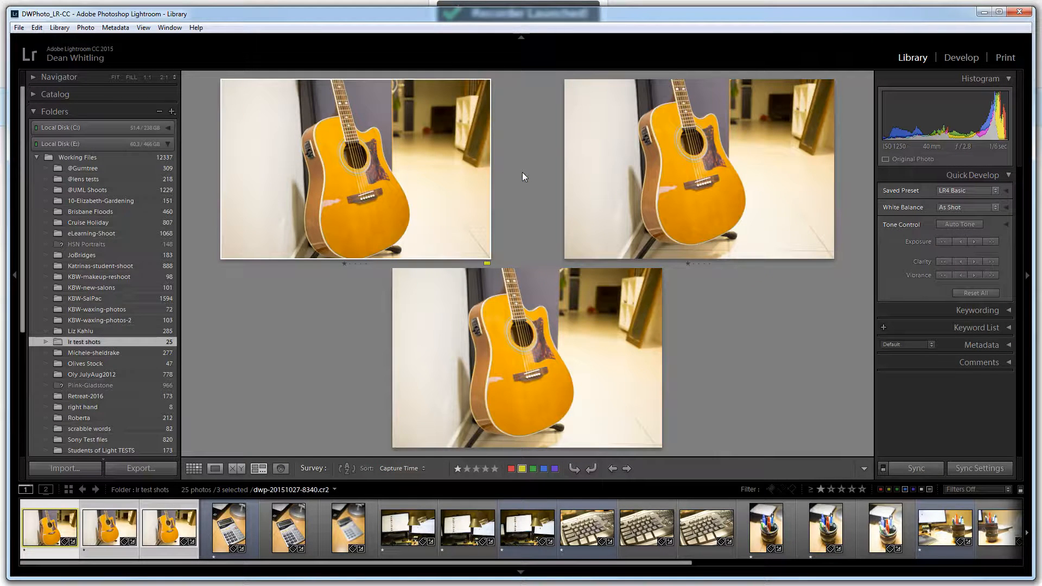
key("Tab")
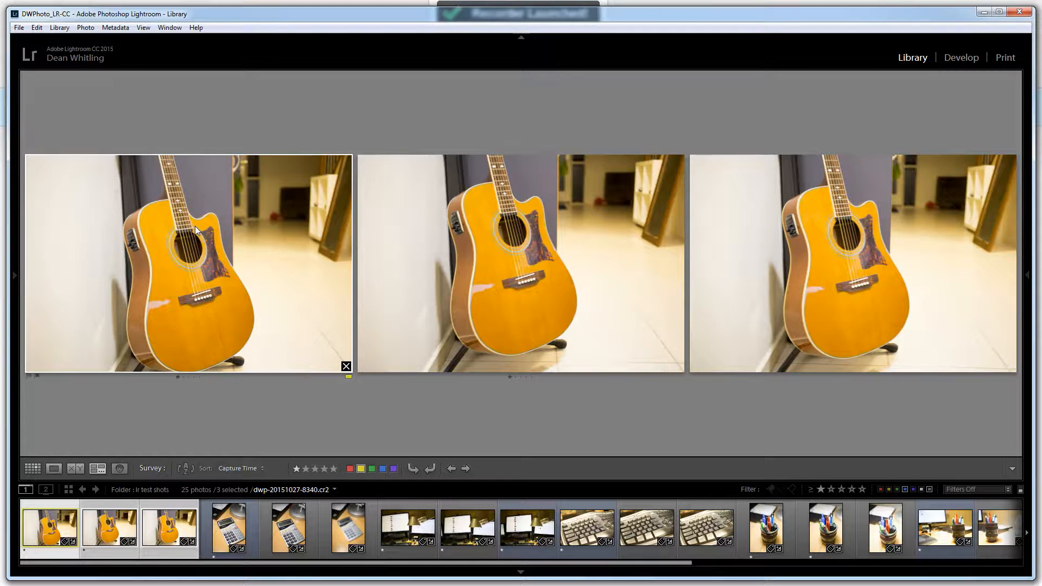
Clear the star ratings of the guitar photos dwp-20151027-8340.cr2 and dwp-20151027-8341.cr2
key("1")
key("bracketleft")
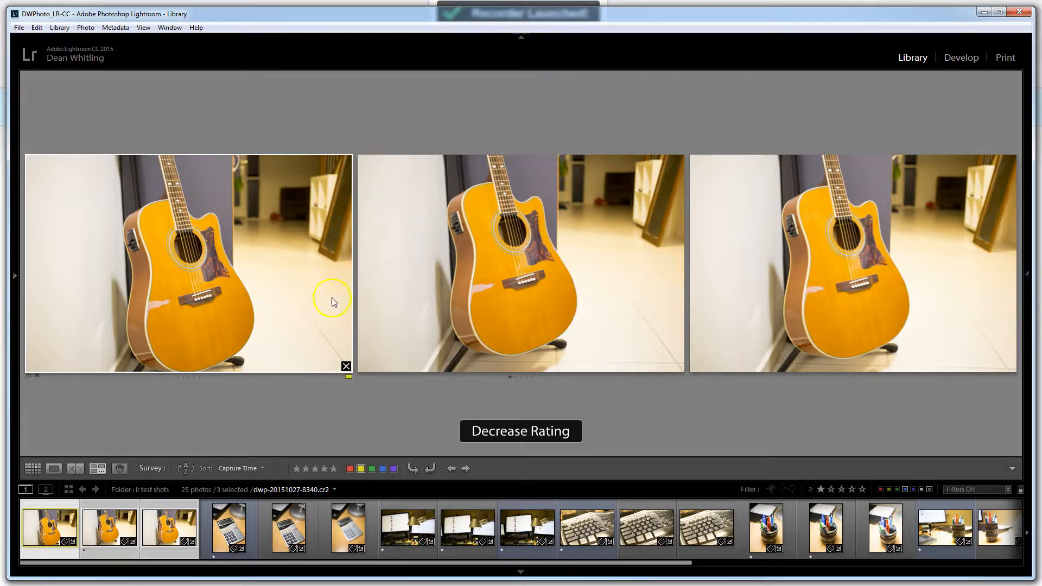
left_click(460, 301)
key("bracketleft")
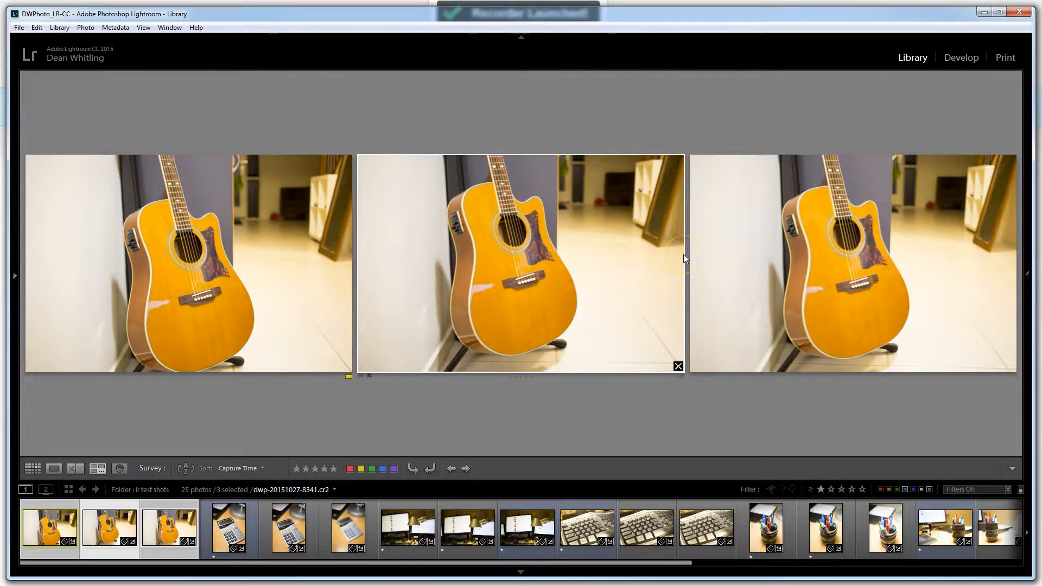
Open the three guitar photos in Loupe view one after another and zoom into the guitar body to compare their sharpness
double_click(158, 239)
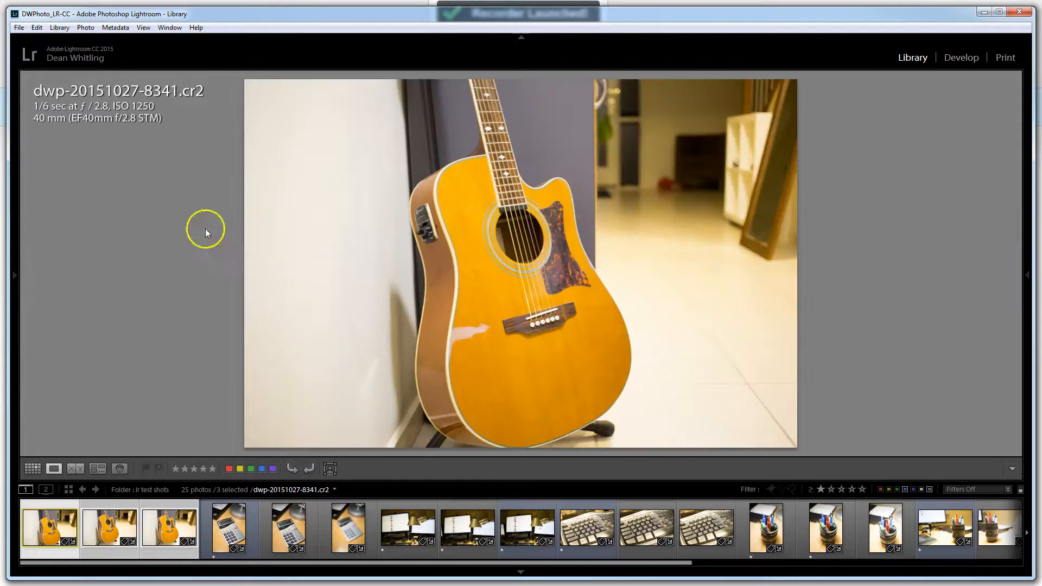
left_click(452, 241)
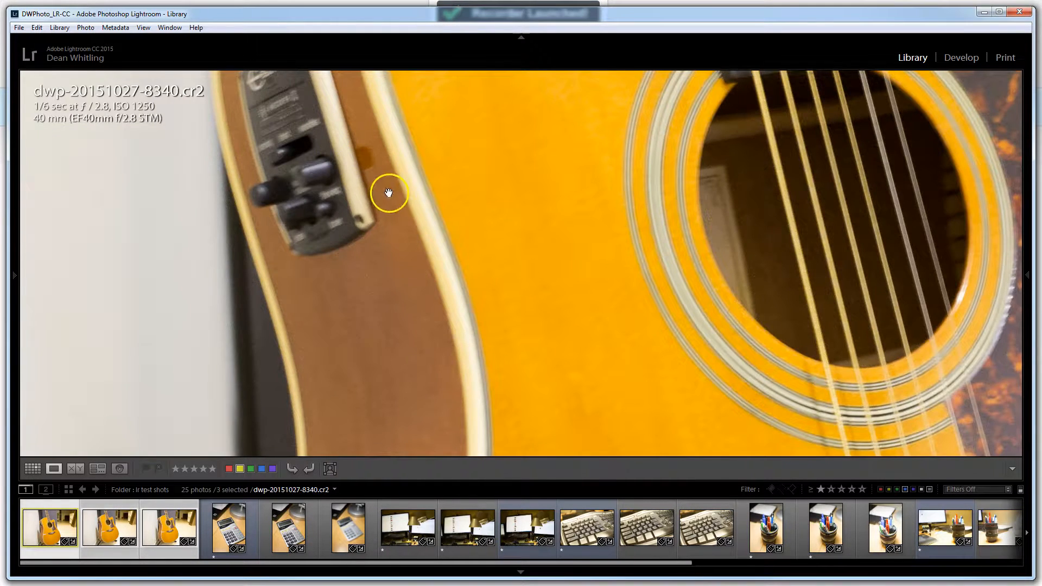
left_click_drag(389, 194, 384, 278)
left_click(385, 279)
key("Right")
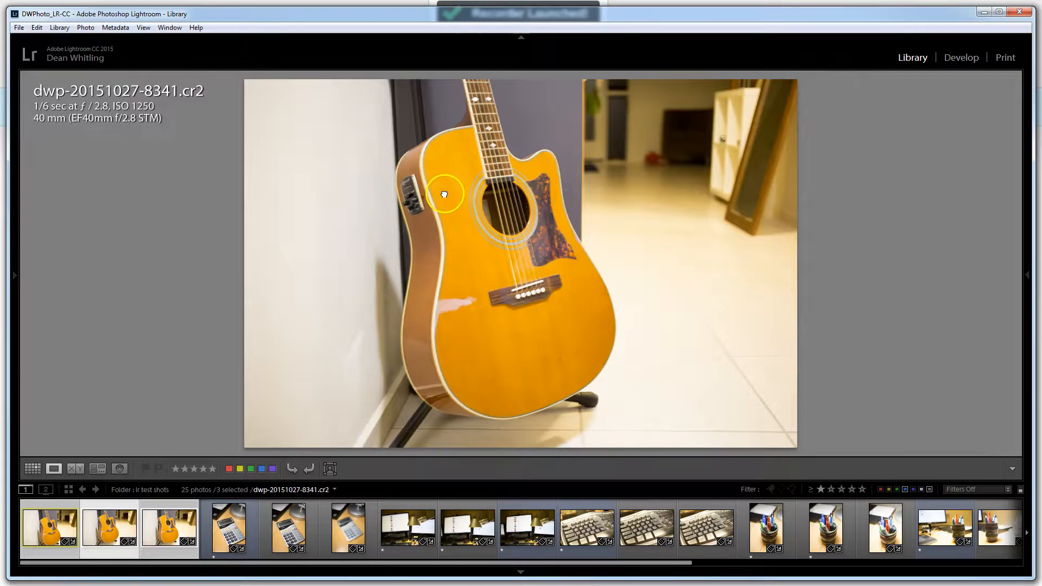
left_click(444, 195)
left_click(445, 195)
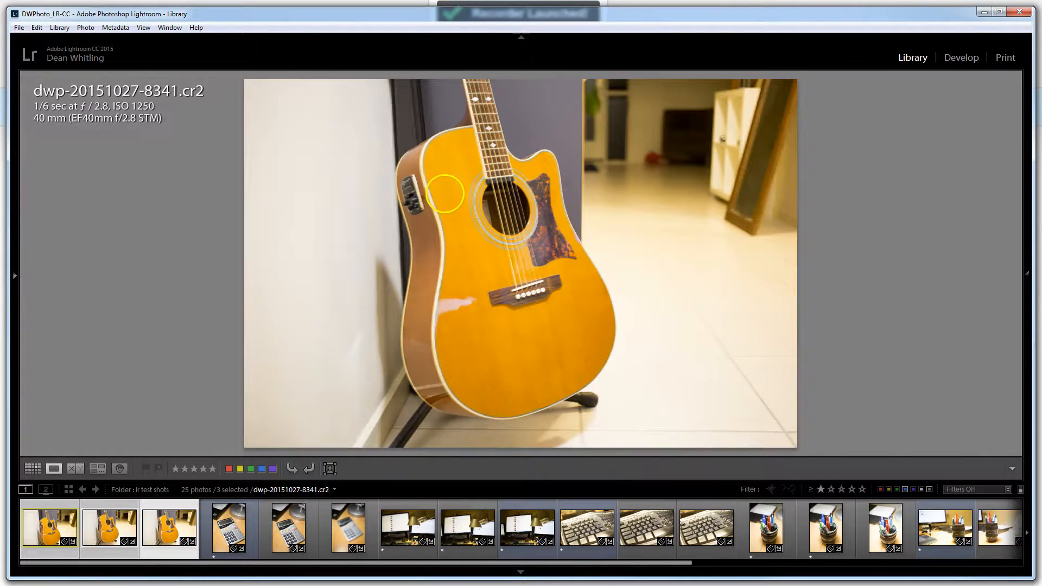
key("Right")
left_click(480, 211)
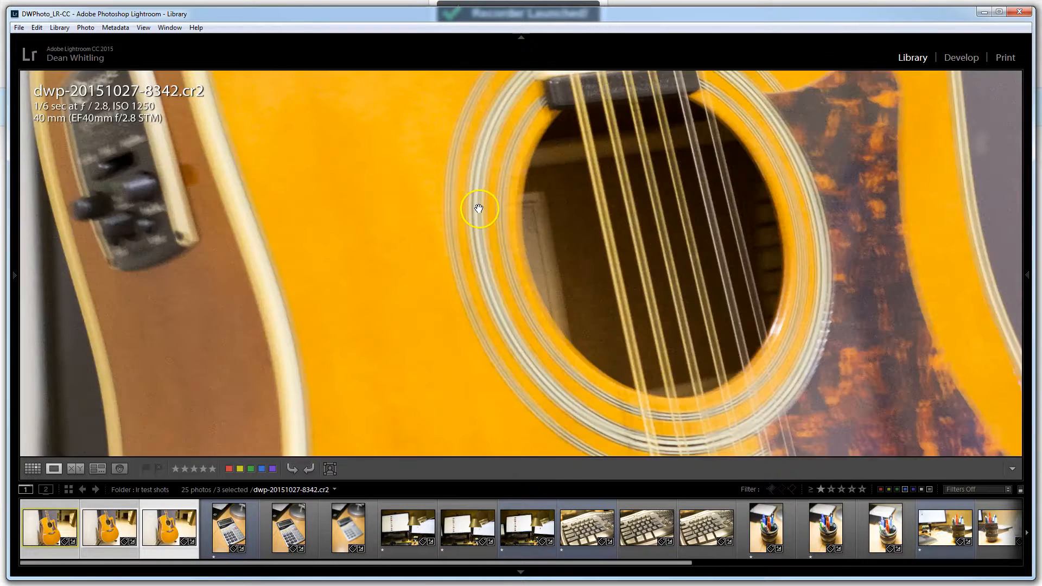
left_click(479, 208)
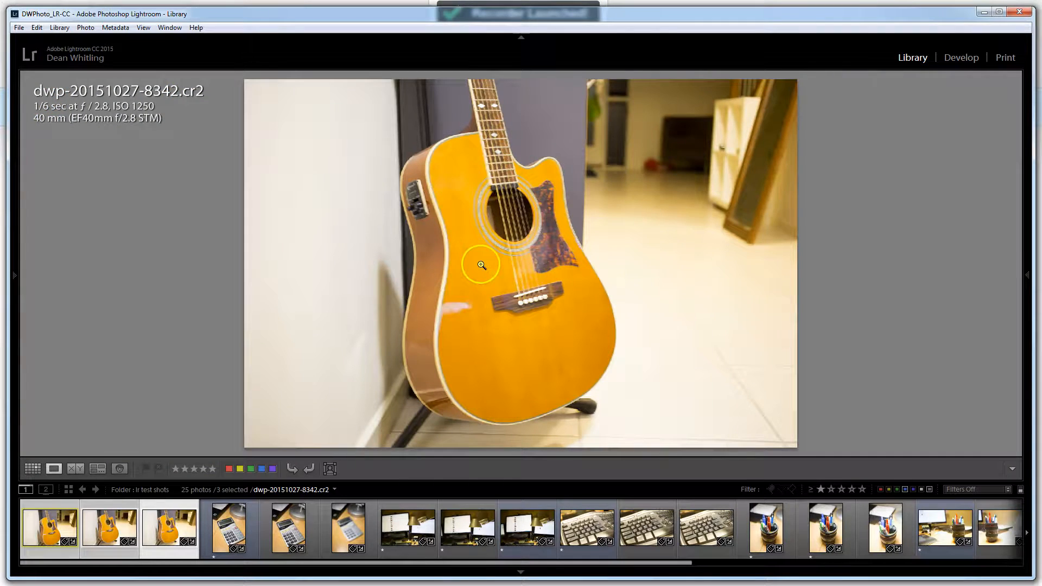
Return to Survey view and rate the guitar photo dwp-20151027-8340.cr2 one star
key("n")
left_click(243, 262)
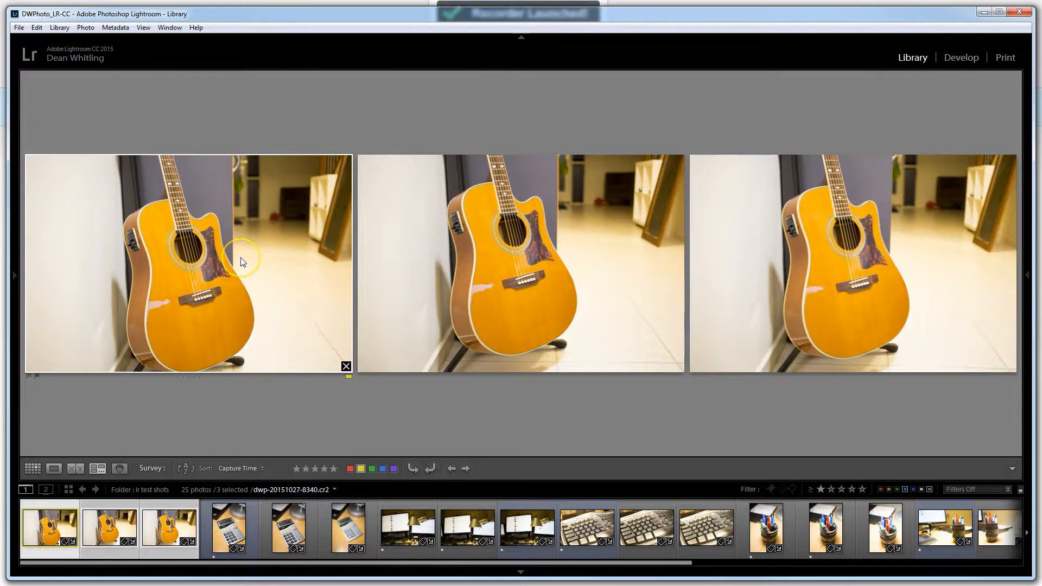
key("1")
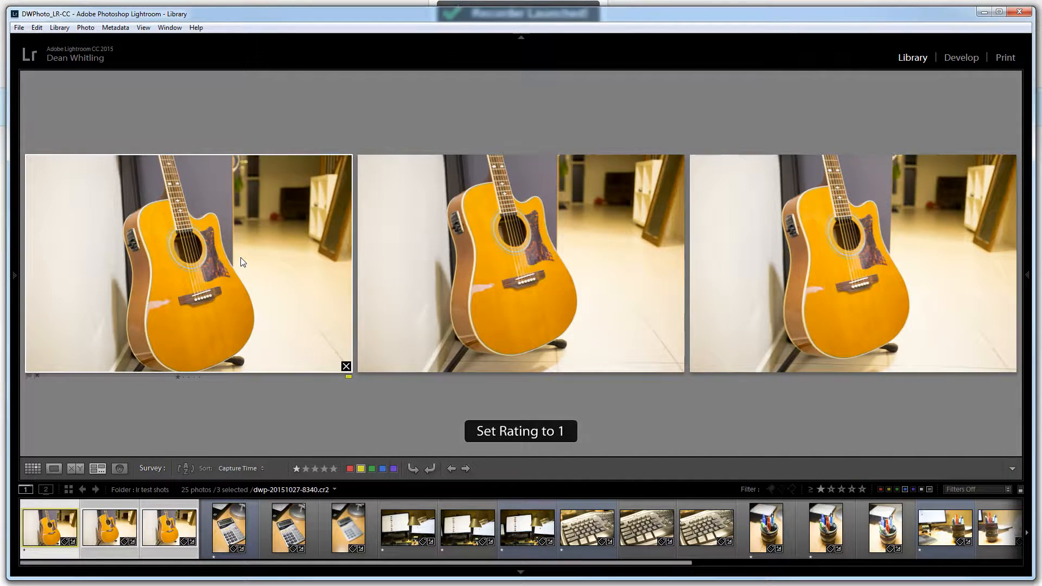
Compare the three calculator photos, dwp-20151027-8347.cr2 to dwp-20151027-8349.cr2, in Survey view and zoom into the keypad in Loupe view
left_click(236, 525)
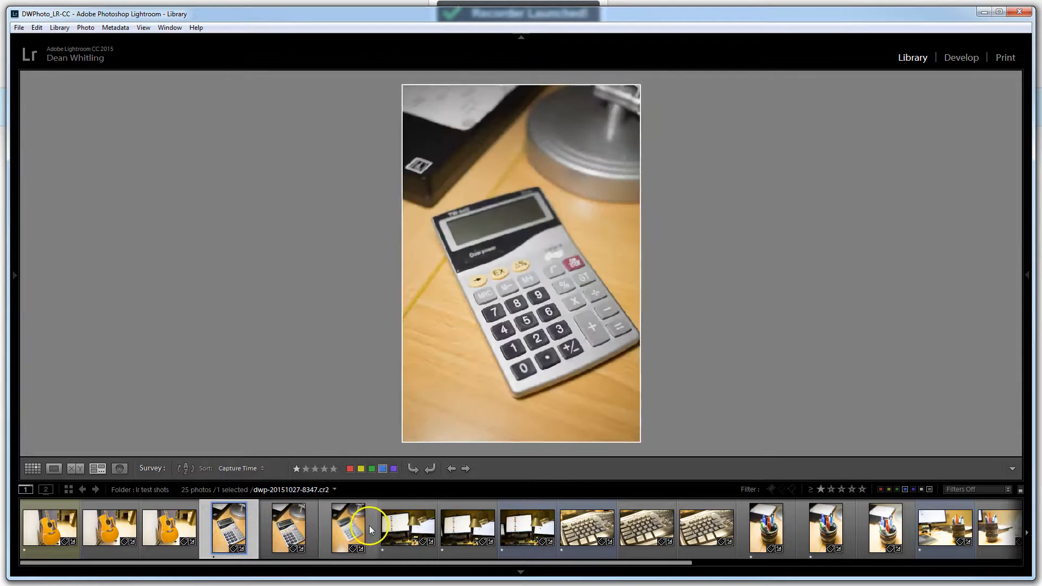
left_click(369, 529, "shift")
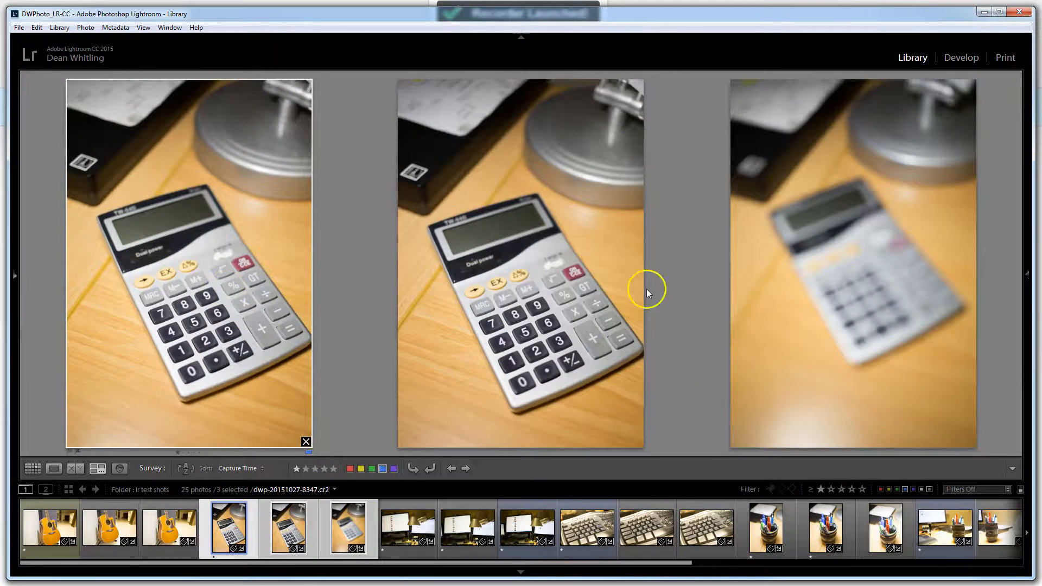
key("e")
left_click(512, 336)
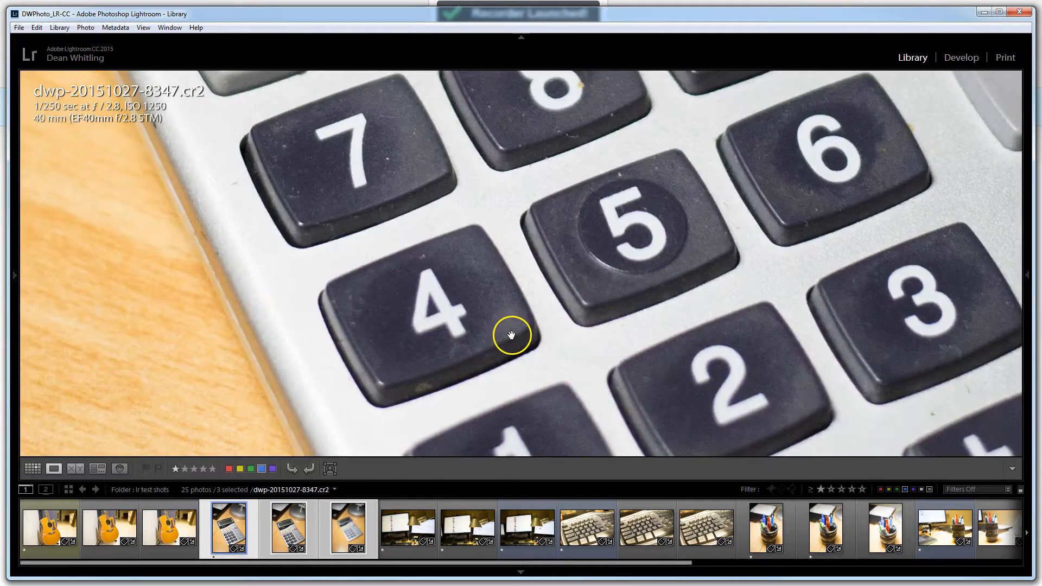
left_click(509, 341)
key("n")
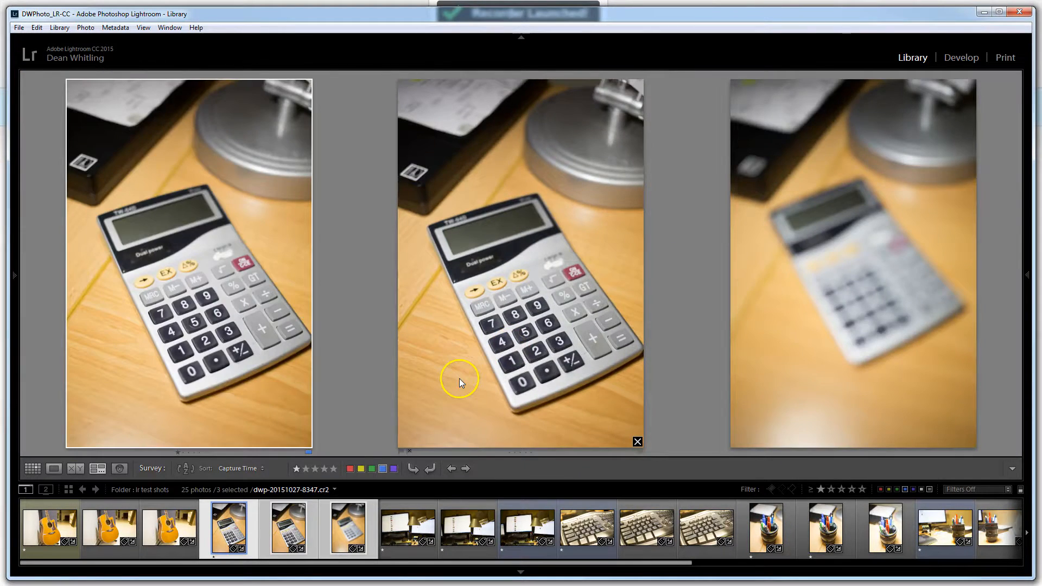
Return to Grid view and filter the folder to photos rated one star or higher with the >1 Star & Blue filter
key("g")
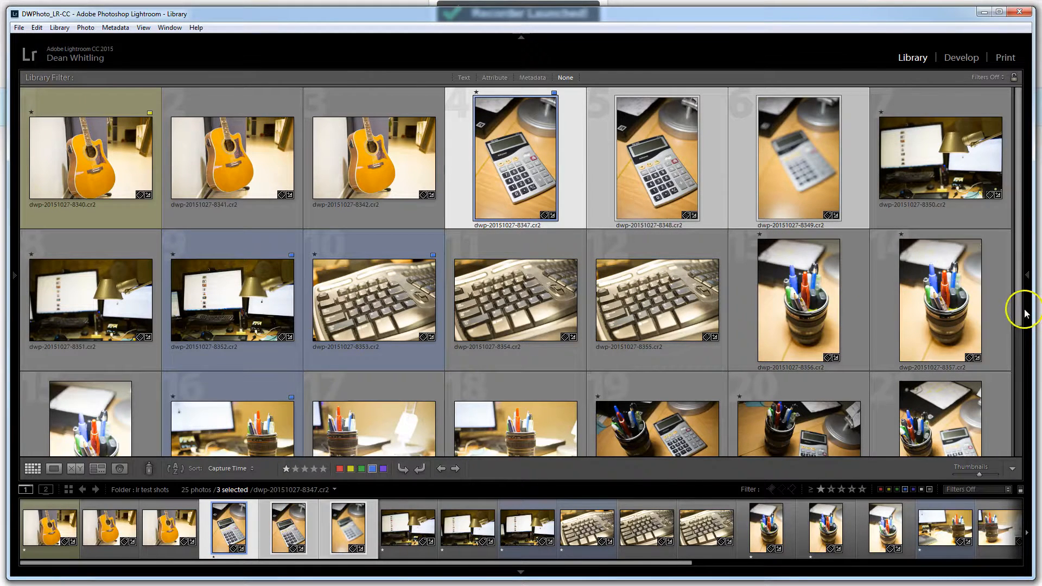
mouse_move(1029, 315)
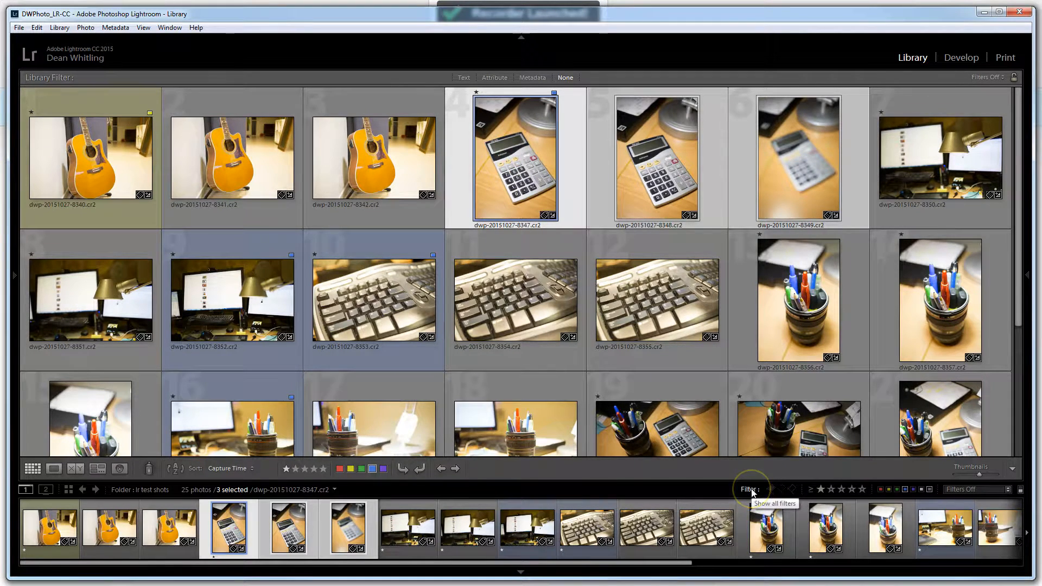
left_click(821, 490)
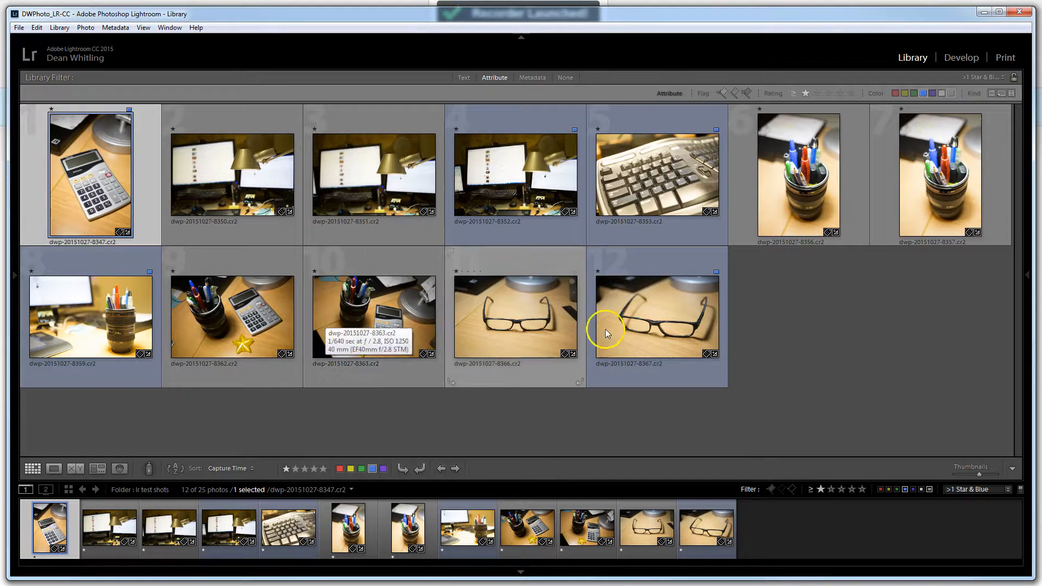
Turn the photo filter off and back on, and rate dwp-20151027-8350.cr2 two stars
left_click(1020, 490)
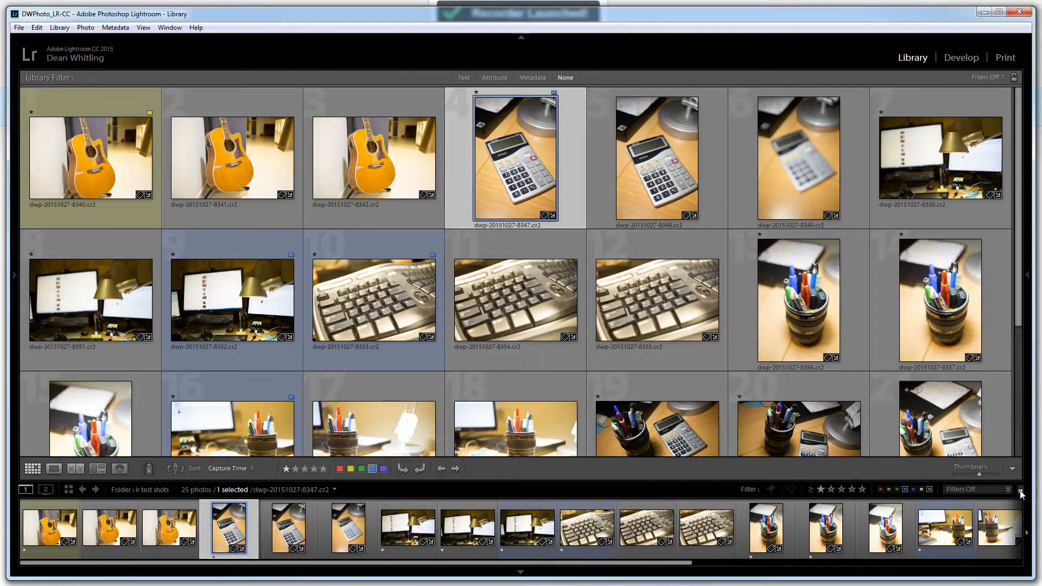
left_click(1021, 490)
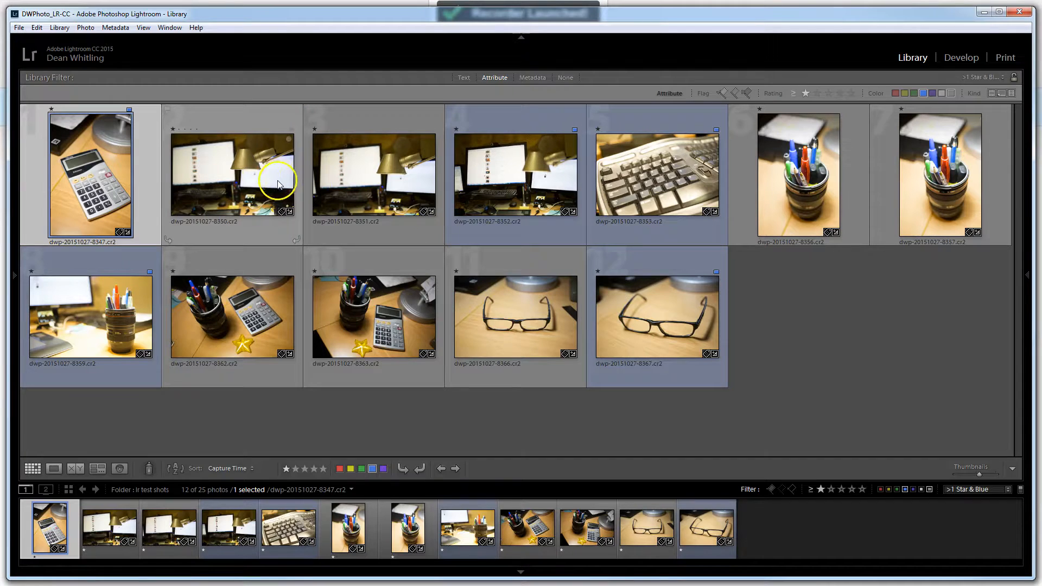
left_click(181, 148)
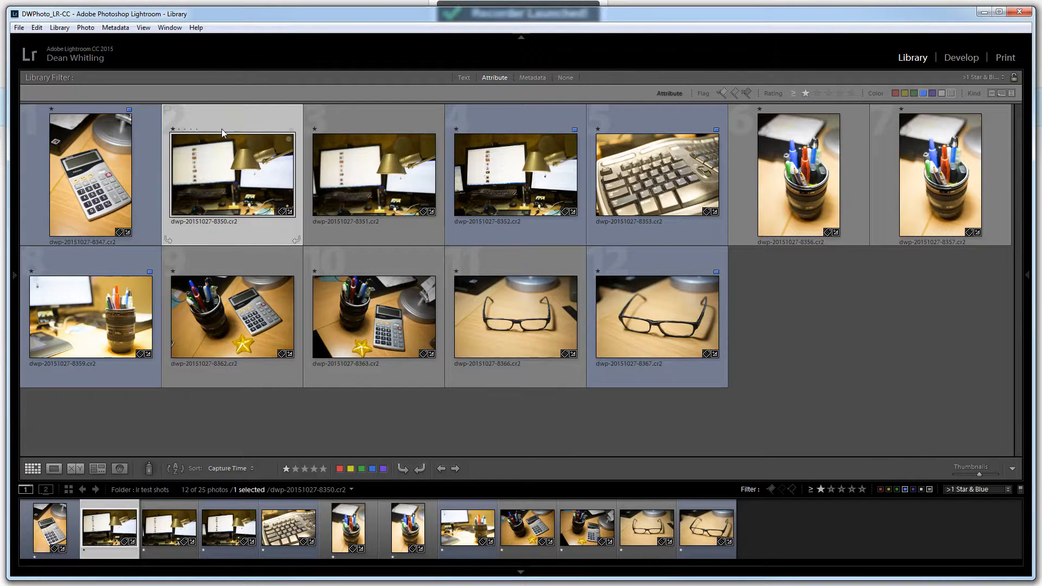
key("2")
Try the one-star filter with the "Rating is equal to" condition, and restore "Rating is greater than or equal to"
left_click(813, 491)
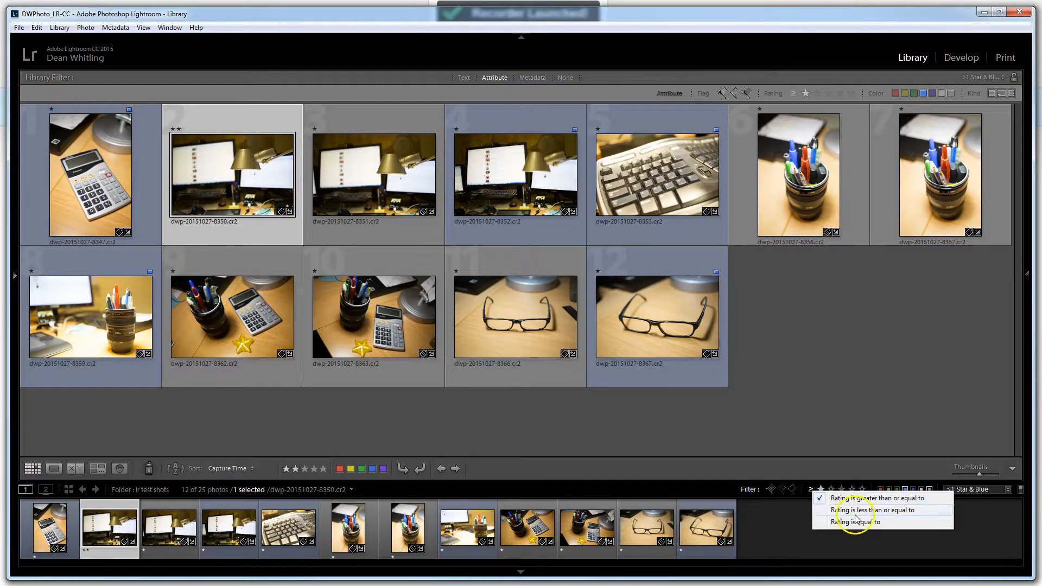
left_click(856, 524)
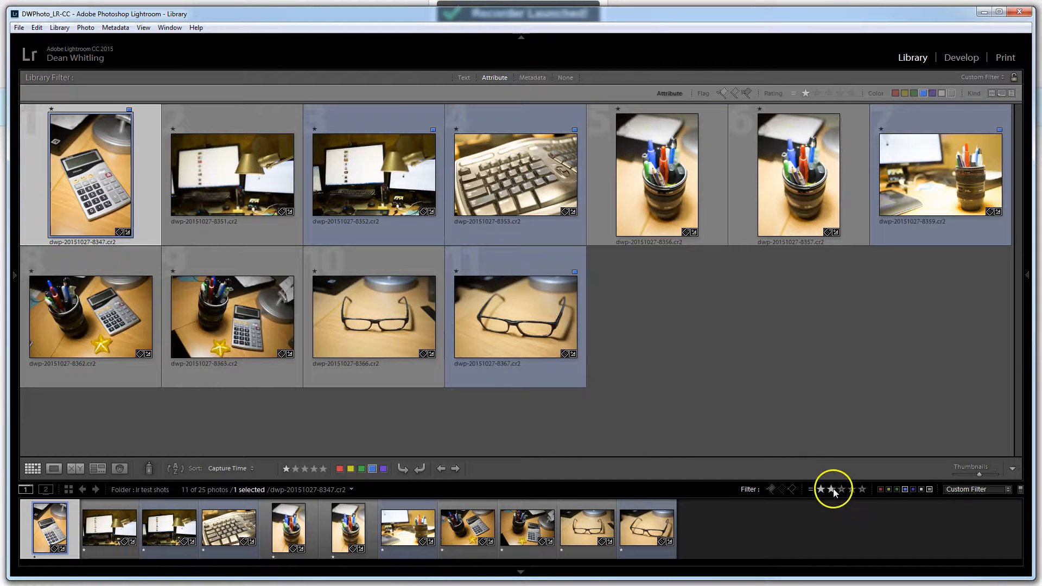
left_click(812, 491)
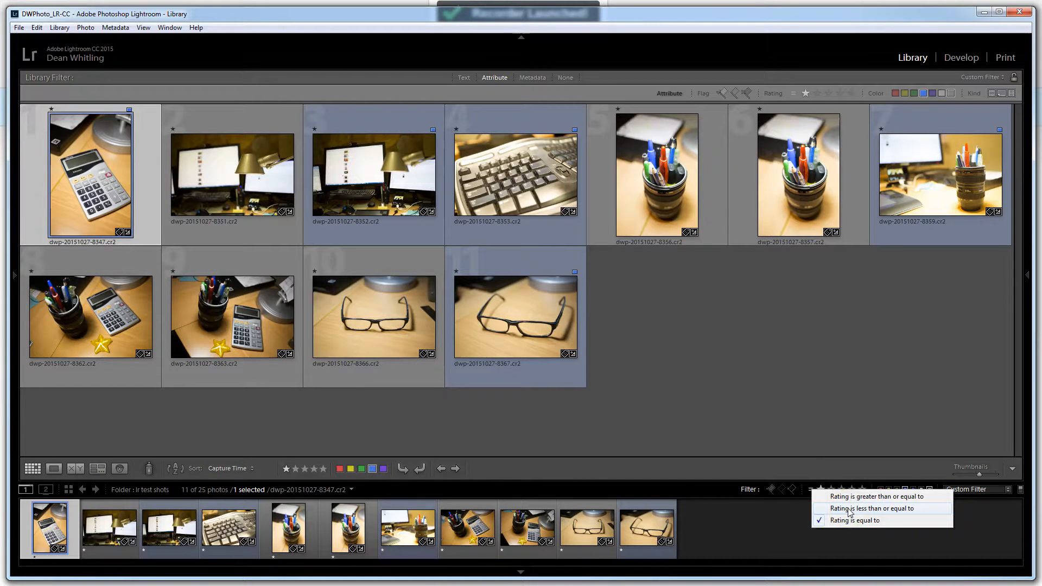
left_click(855, 497)
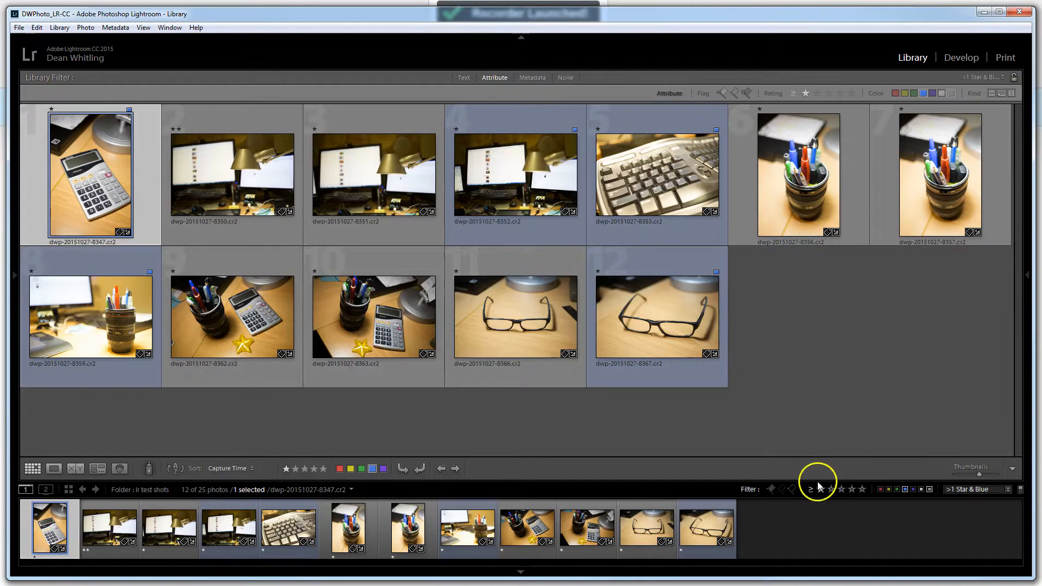
View the saved filter presets, and compare the Blue label with all labels in the Metadata filter before turning that filter off
left_click(1008, 489)
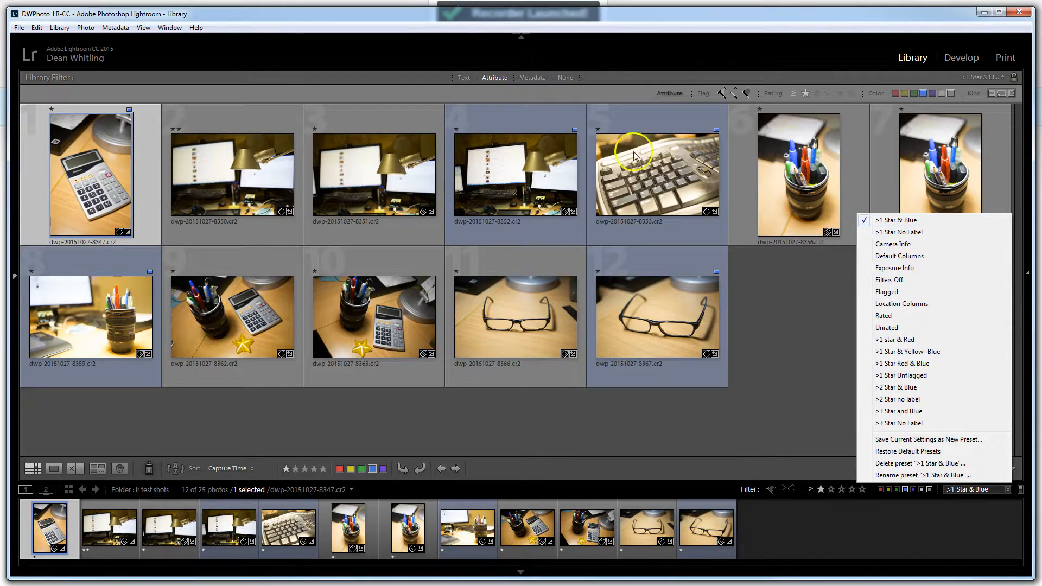
left_click(787, 328)
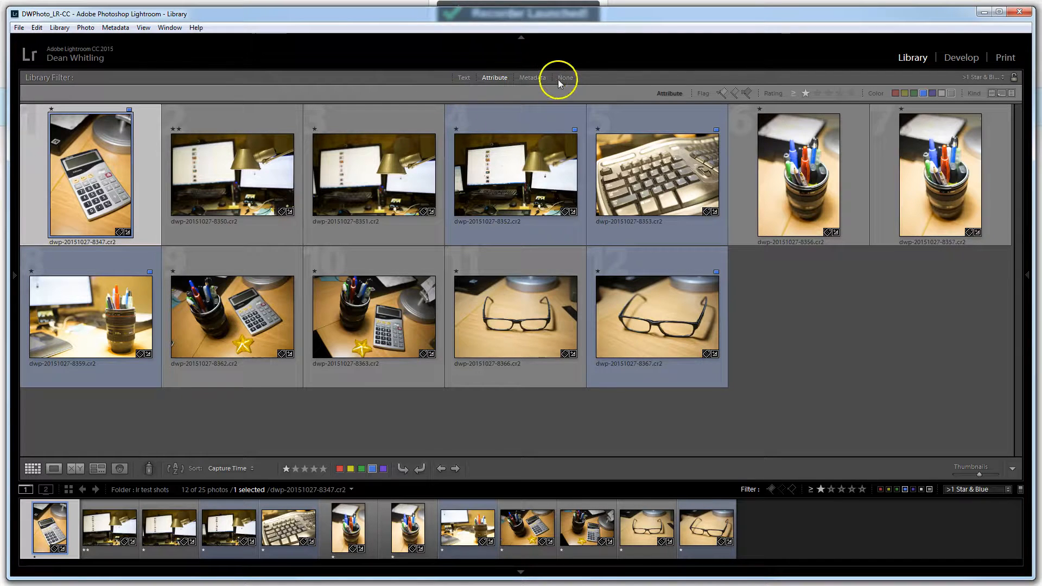
left_click(537, 78)
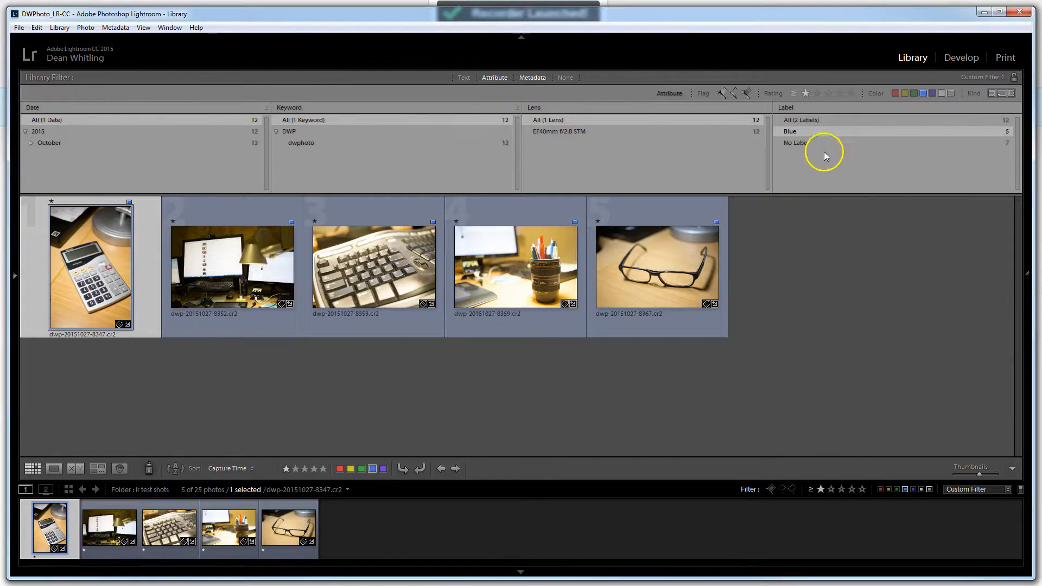
left_click(800, 120)
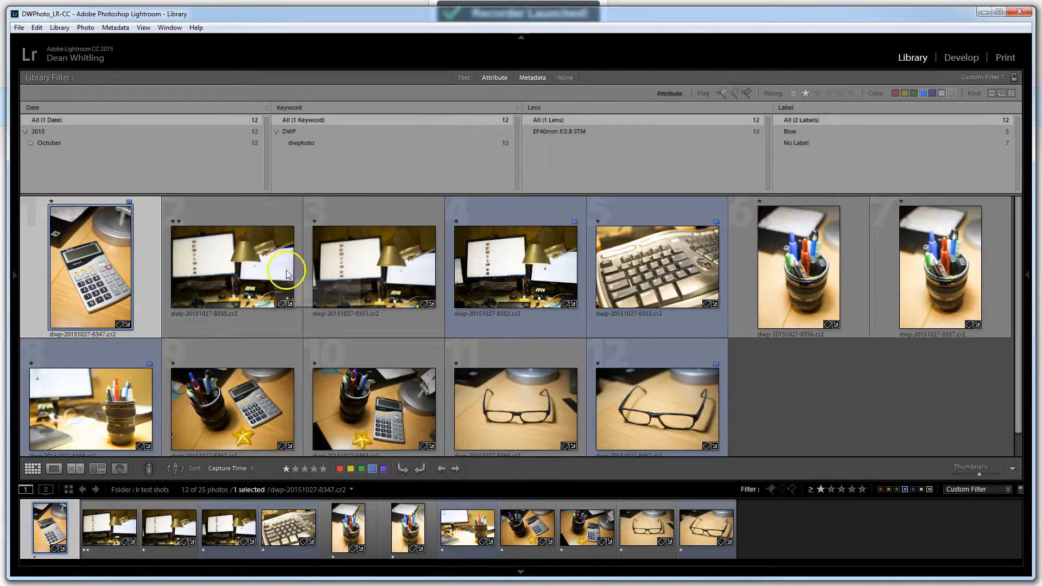
left_click(792, 132)
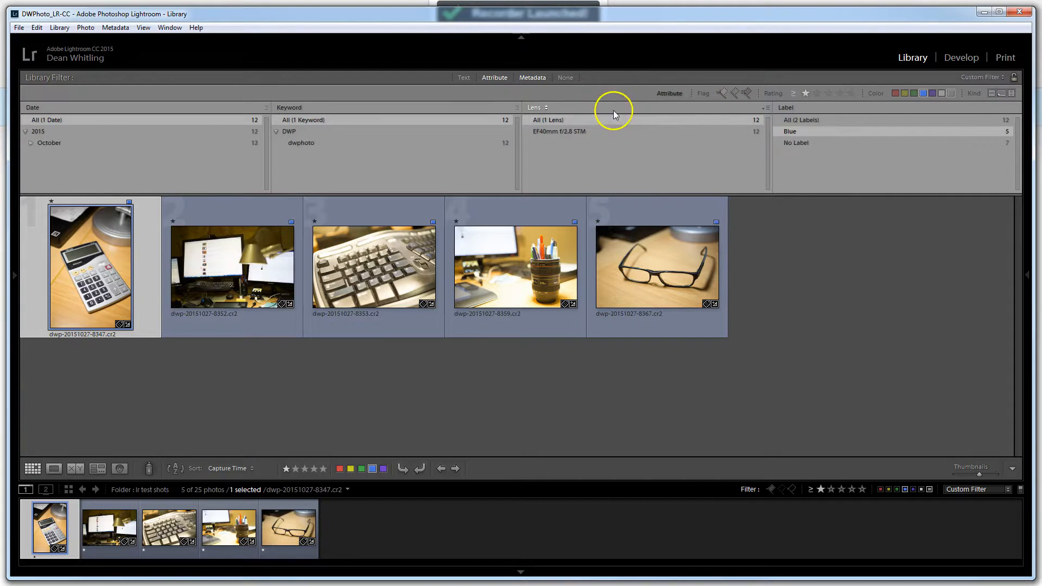
left_click(534, 78)
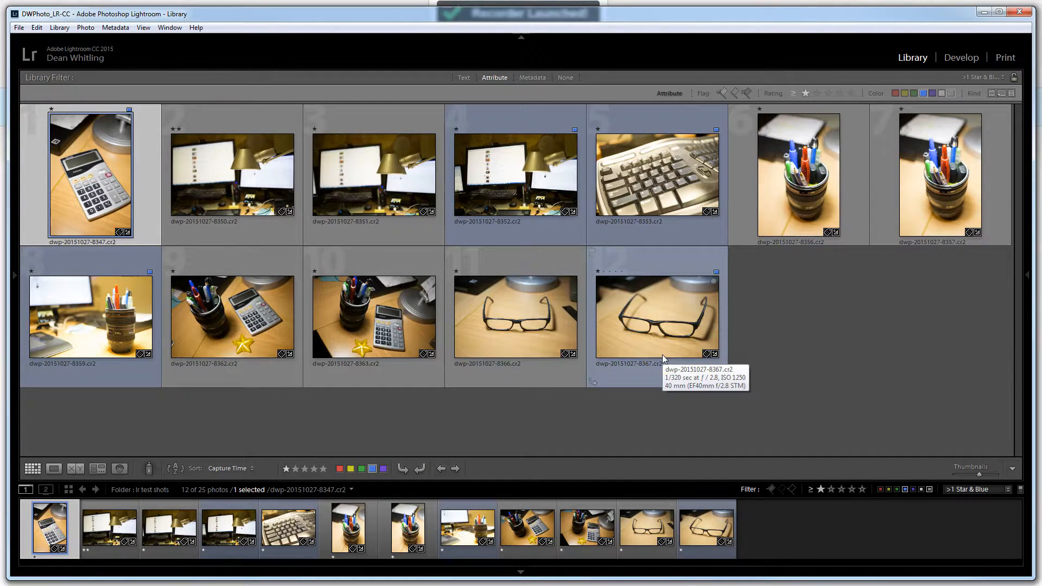
Show the side panels with Quick Develop collapsed, and open dwp-20151027-8350.cr2 in the Develop module
key("Tab")
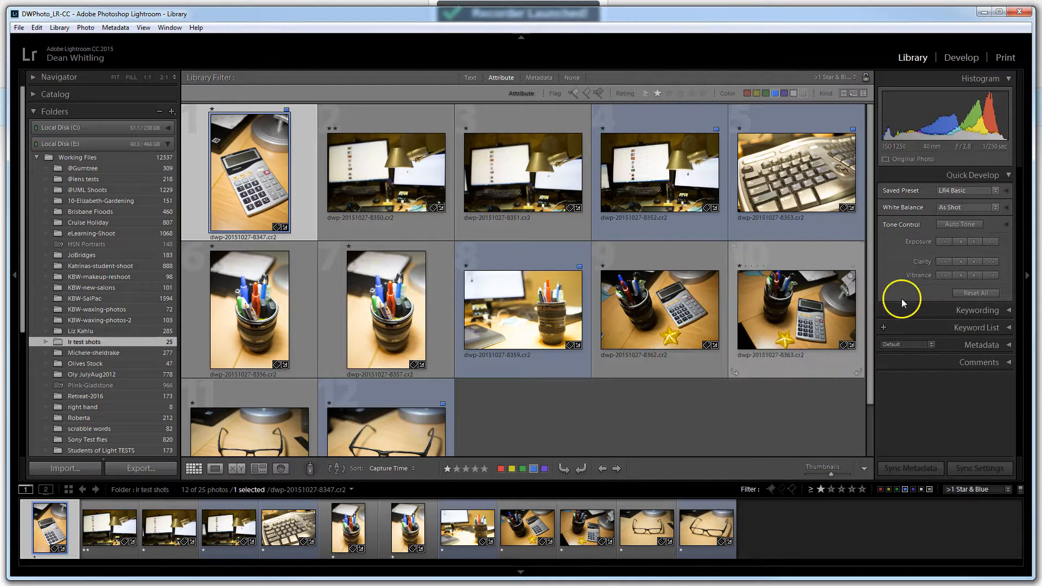
left_click(1008, 176)
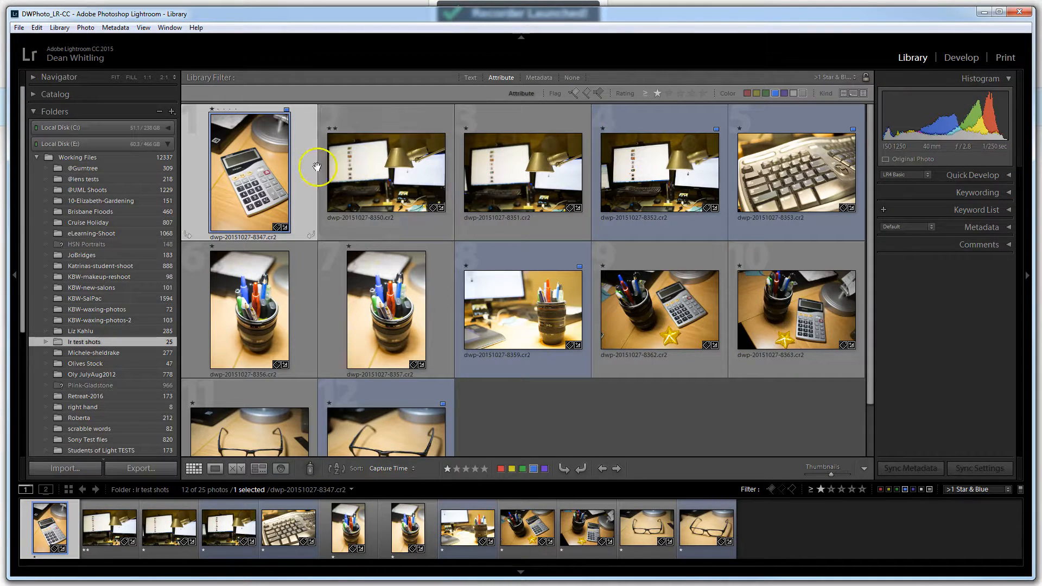
left_click(369, 174)
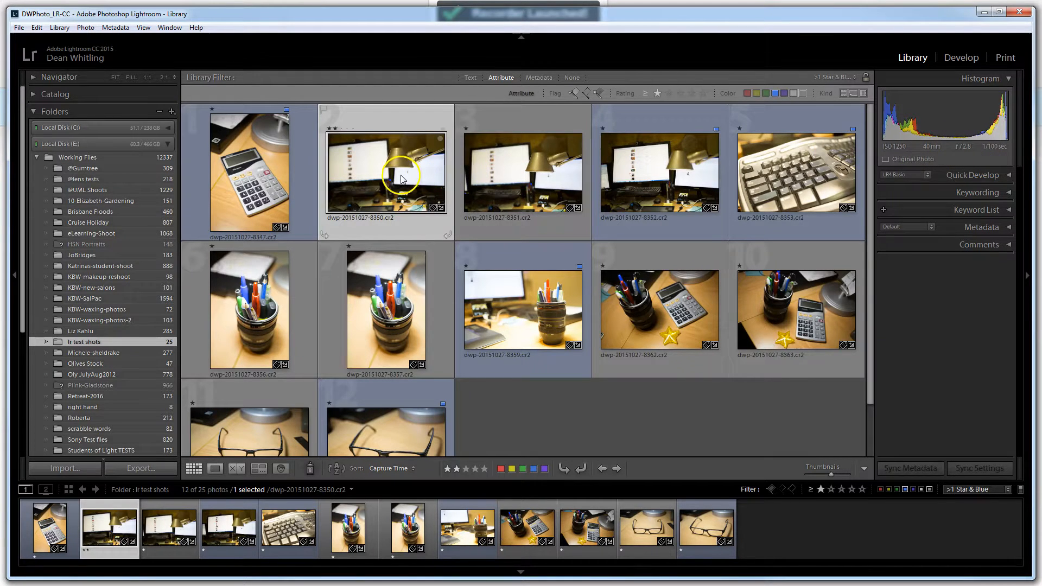
left_click(961, 59)
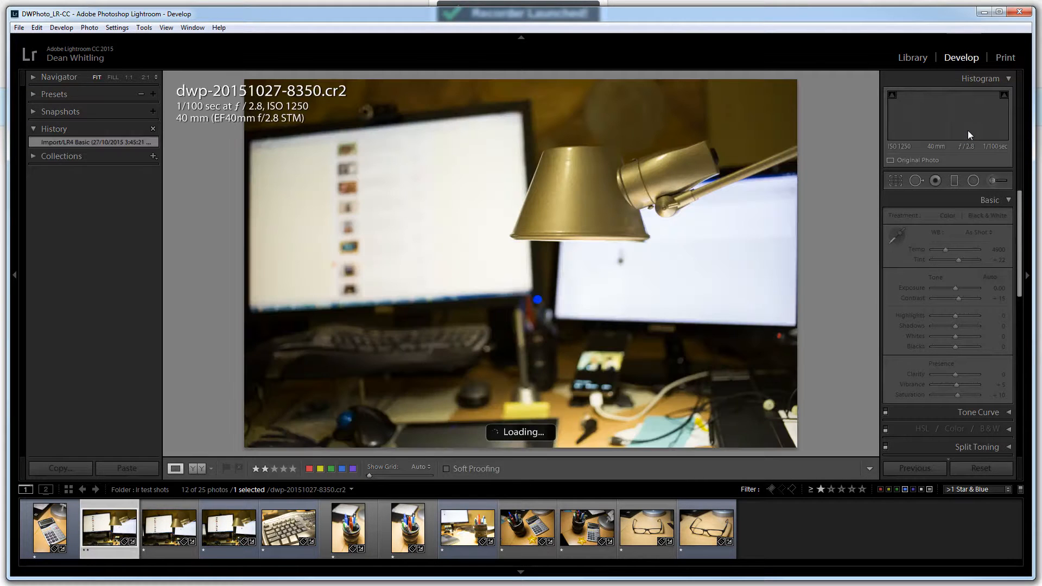
Raise the desk lamp photo's exposure to +5.00 and toggle the highlight clipping overlay on and off
left_click_drag(956, 289, 988, 288)
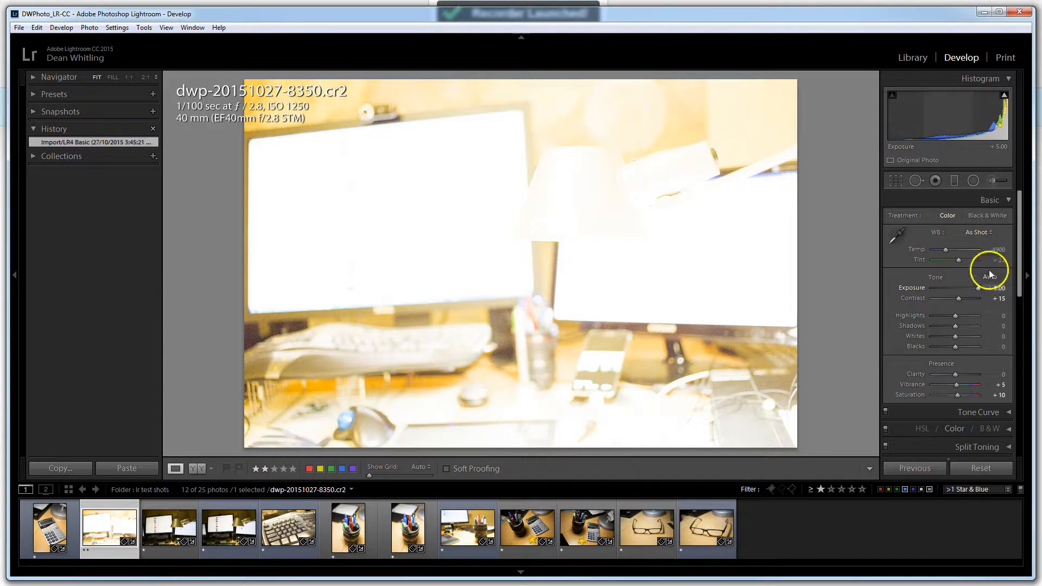
left_click(1004, 96)
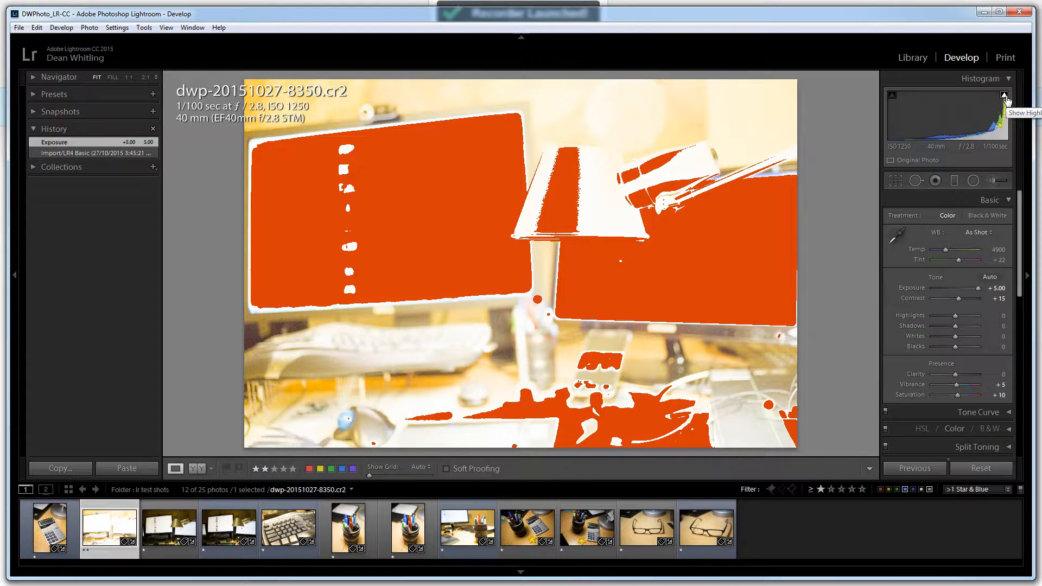
left_click(1005, 96)
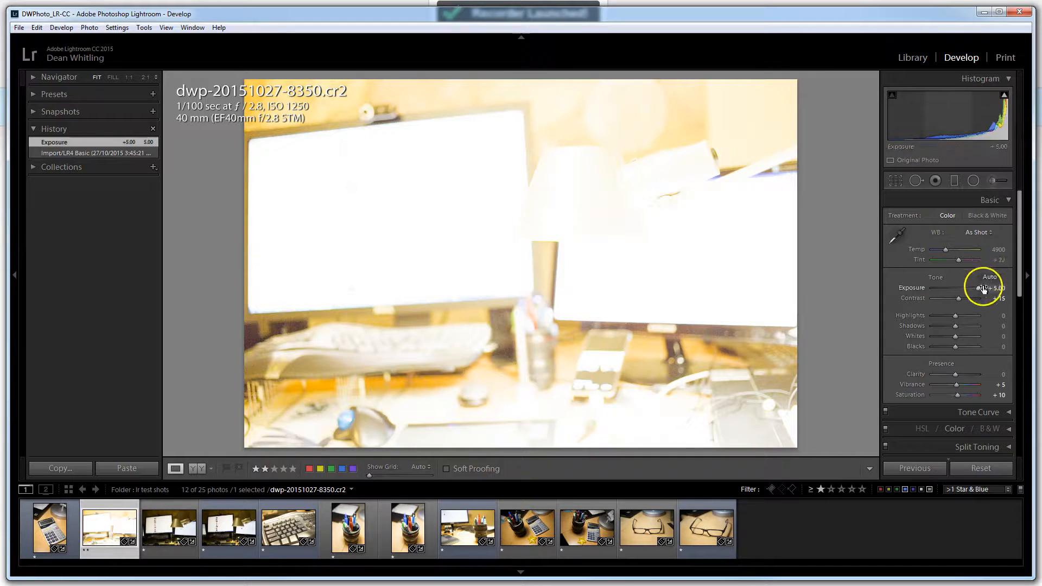
Lower the photo's exposure to -5.00, preview the shadow clipping overlay, and reset the exposure to 0.00
left_click_drag(980, 288, 929, 287)
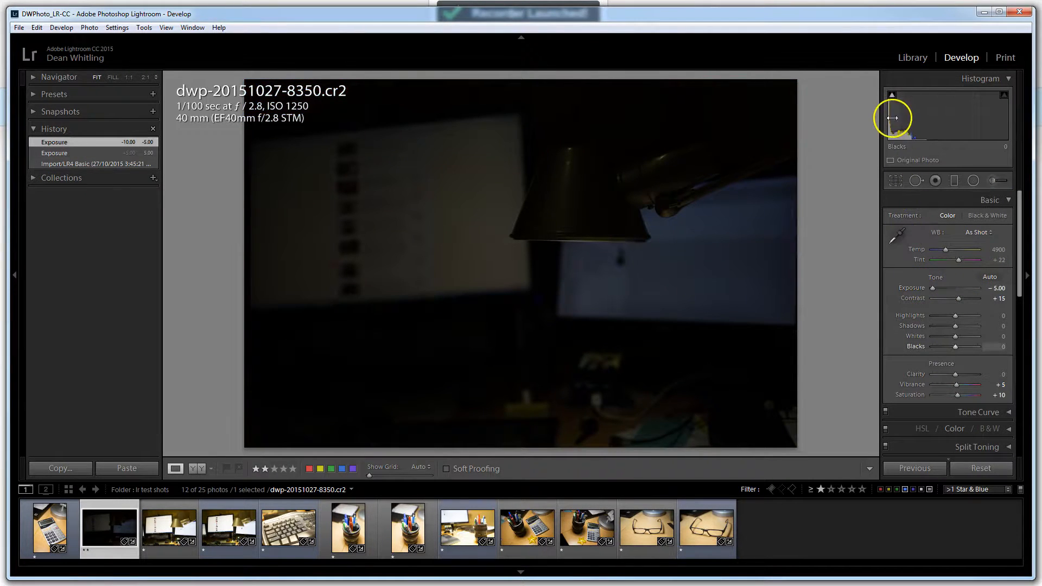
left_click(892, 96)
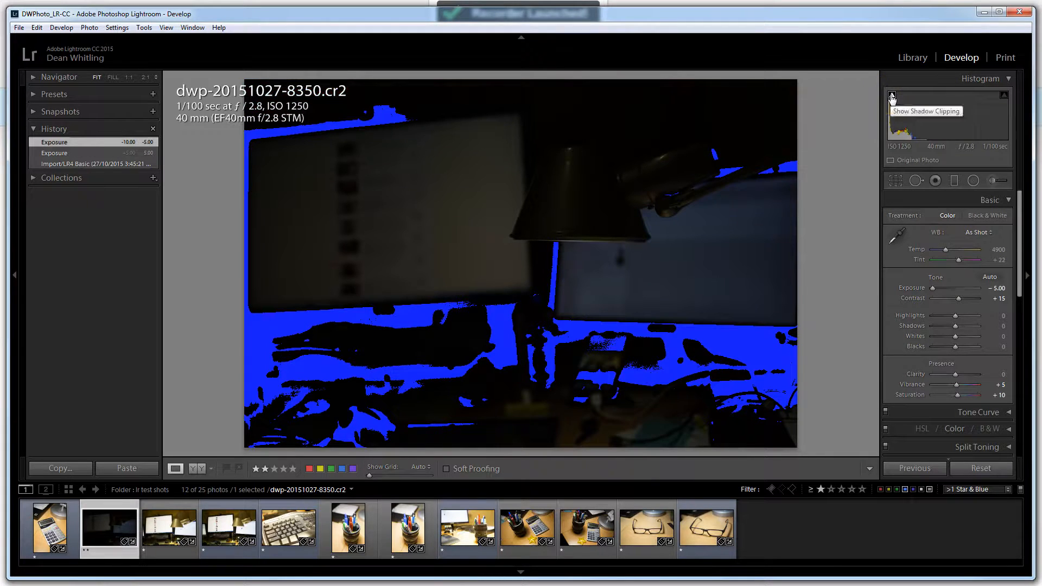
left_click(933, 288)
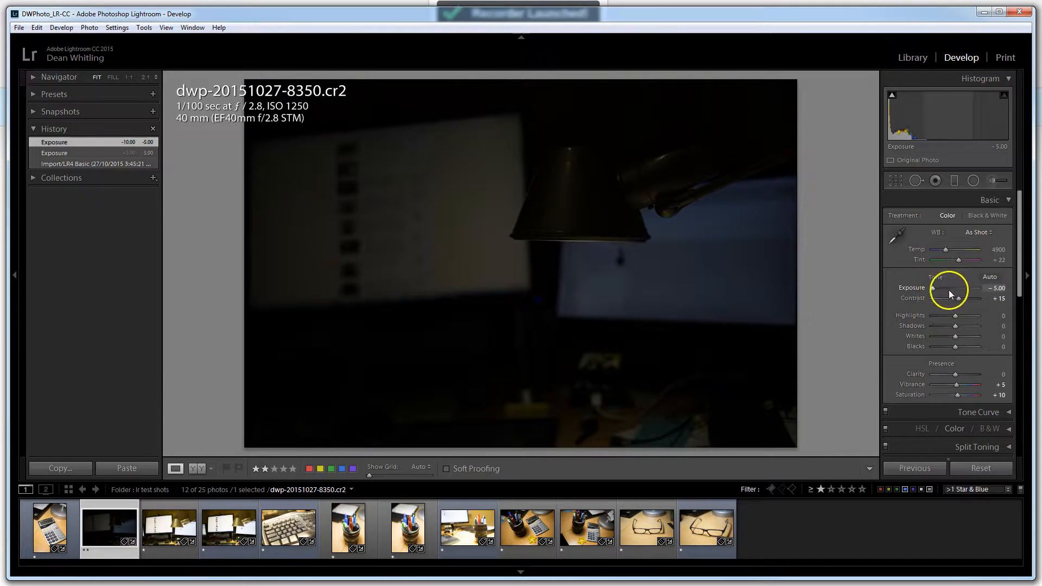
double_click(930, 289)
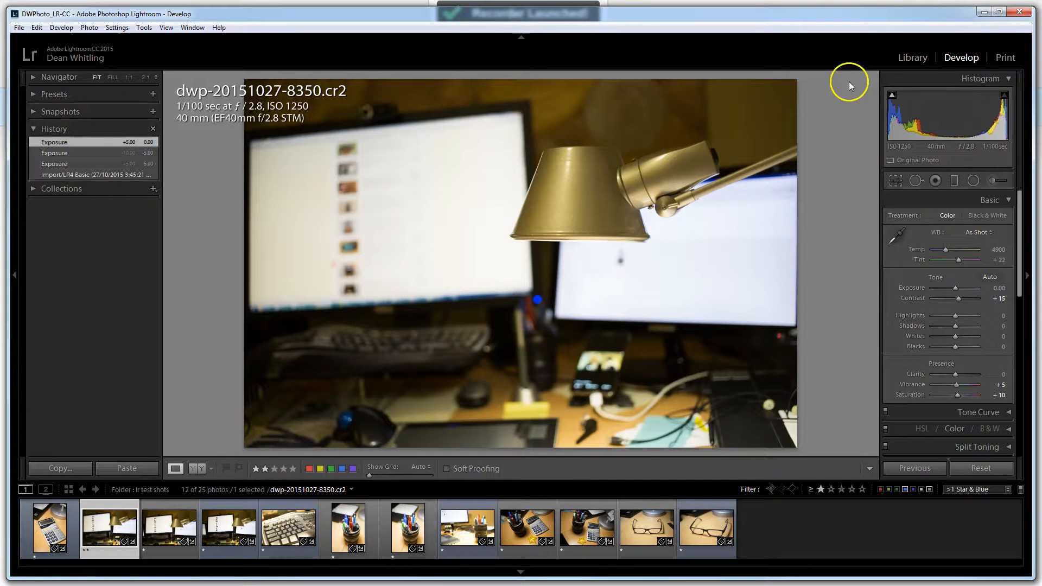
Return to the Library module and examine the Quick Develop controls with dwp-20151027-8350.cr2 in Loupe view
left_click(917, 58)
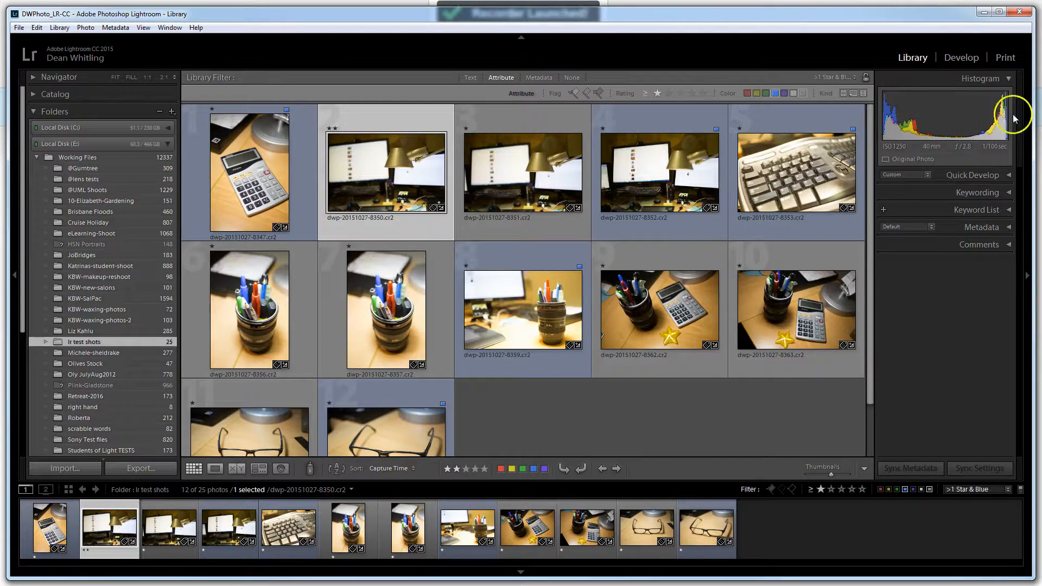
left_click(997, 179)
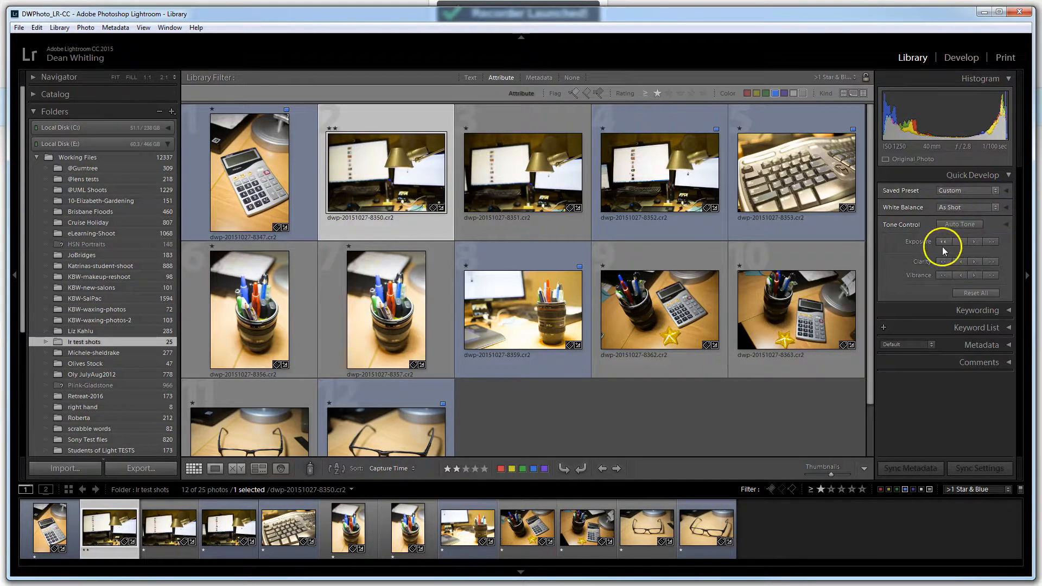
double_click(429, 186)
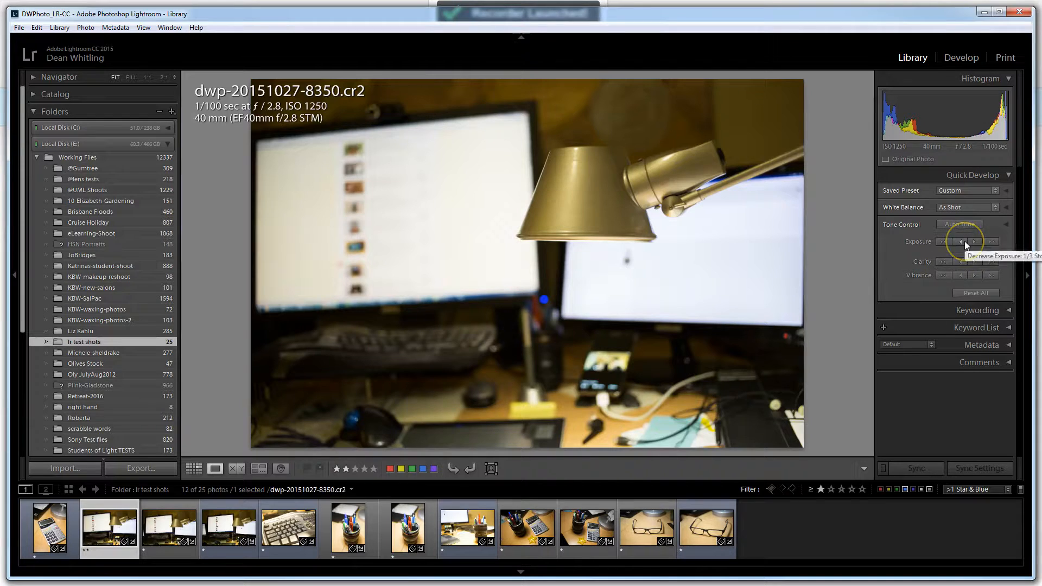
left_click(1007, 175)
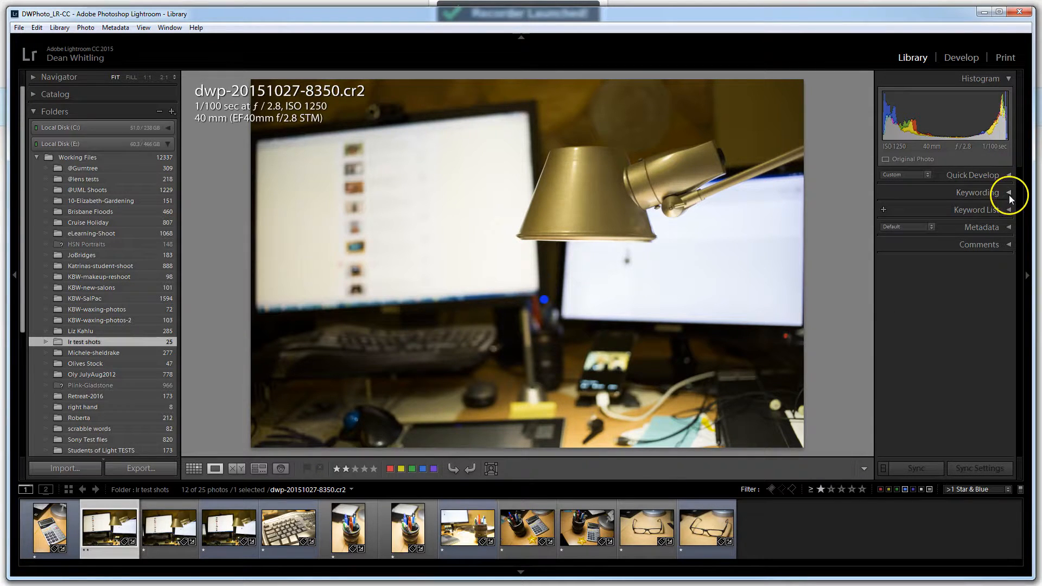
Add the keyword "light" to dwp-20151027-8350.cr2
left_click(1008, 193)
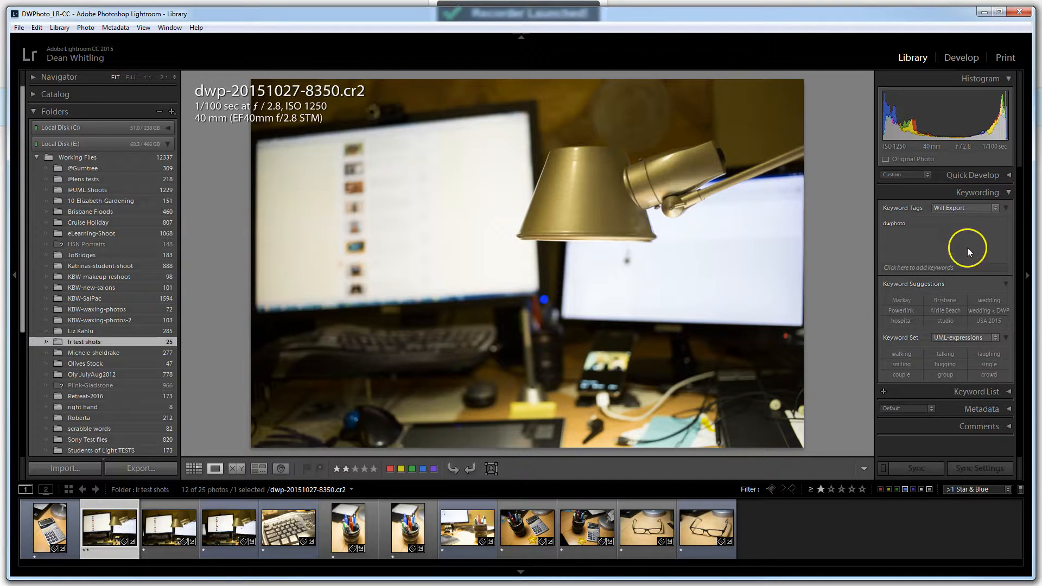
left_click(921, 268)
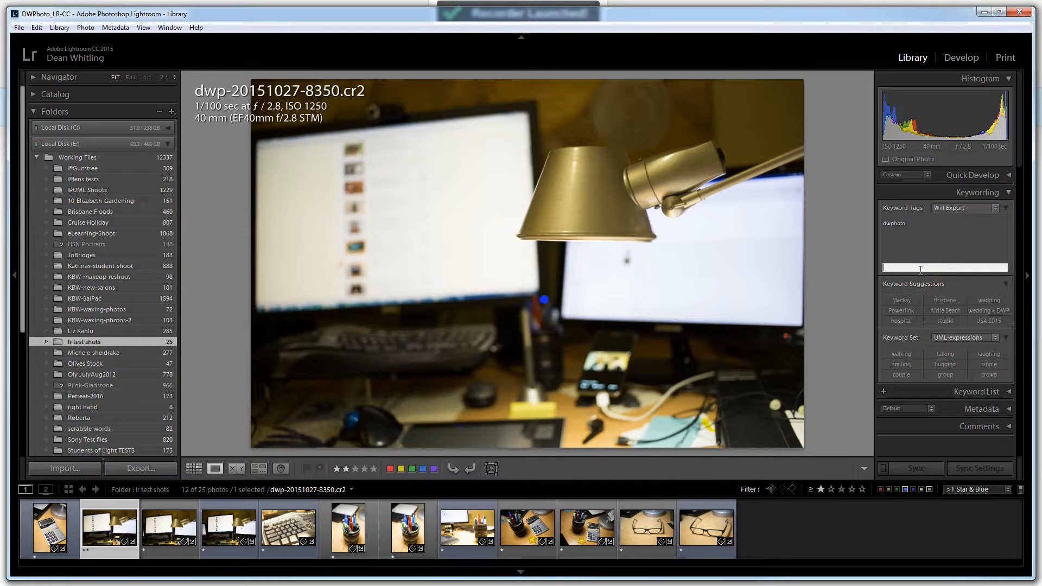
type("light")
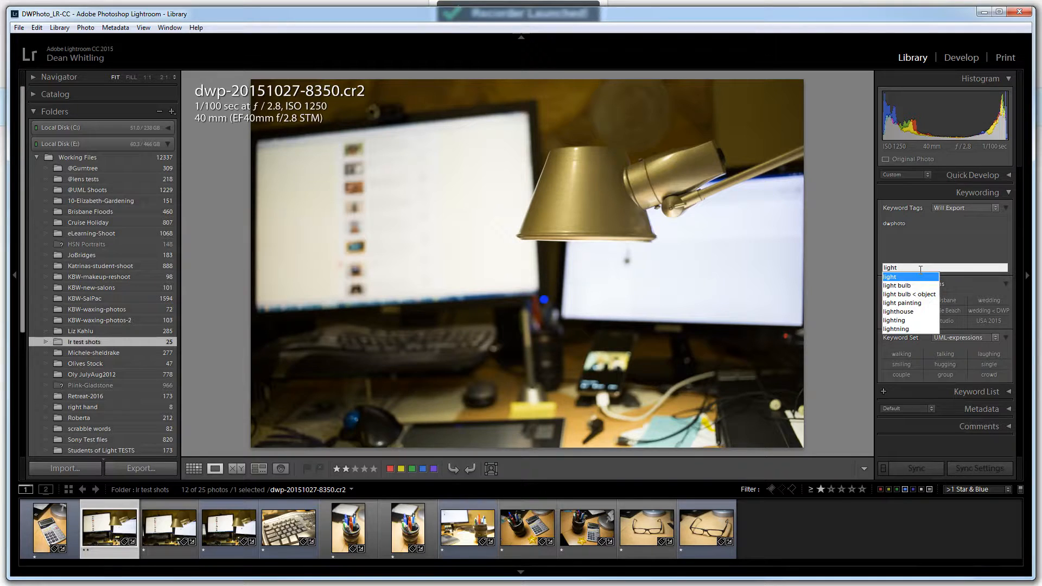
key("Return")
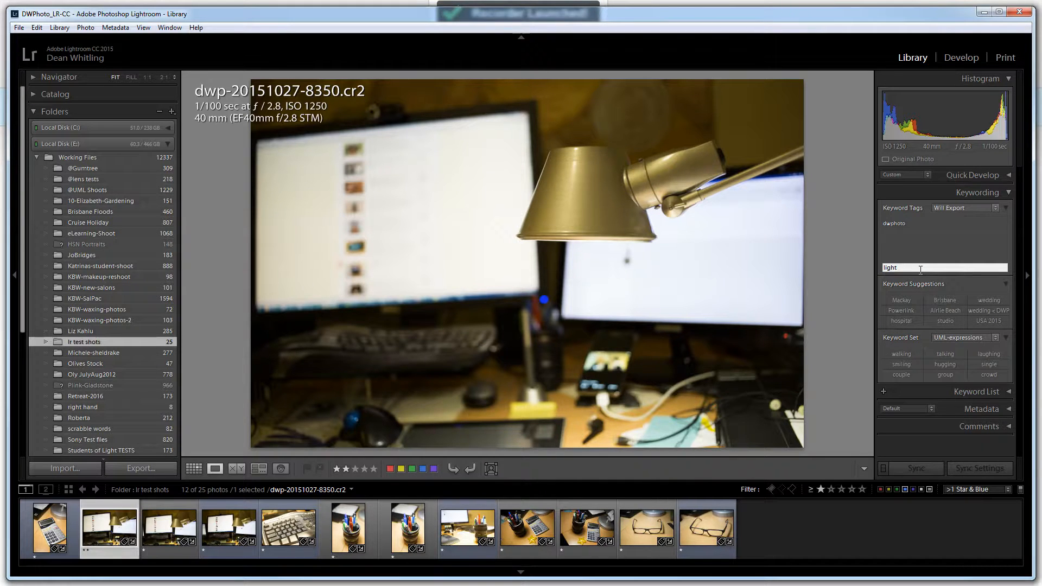
key("Return")
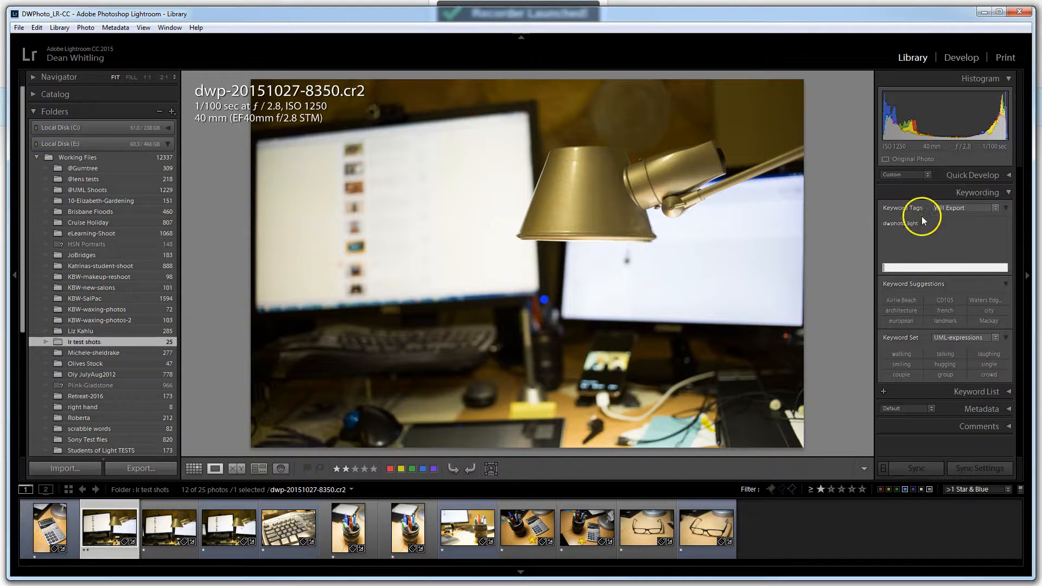
Expand the Keyword List and browse through the catalog's existing keywords
left_click(1007, 391)
scroll(928, 259, "down", 5)
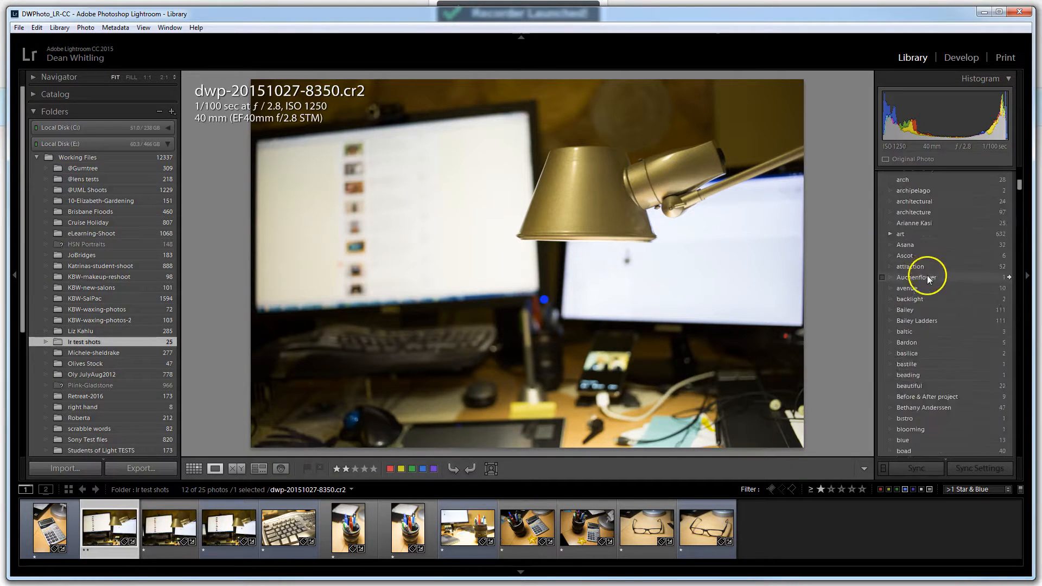
scroll(934, 302, "up", 10)
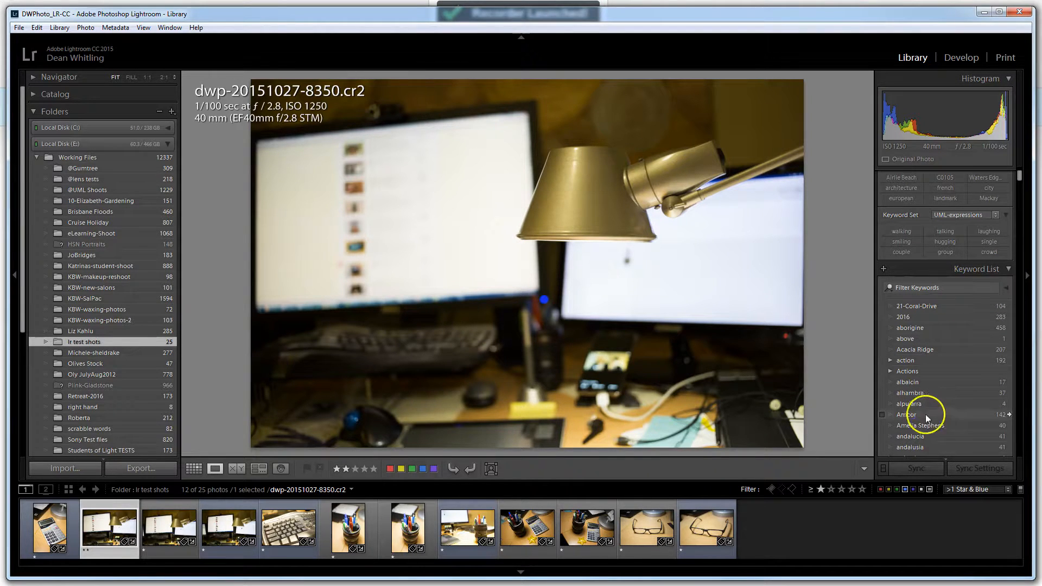
Assign the existing keyword "albaicin" to dwp-20151027-8350.cr2 from the Keyword List and collapse the Keywording and Keyword List sections
left_click(881, 385)
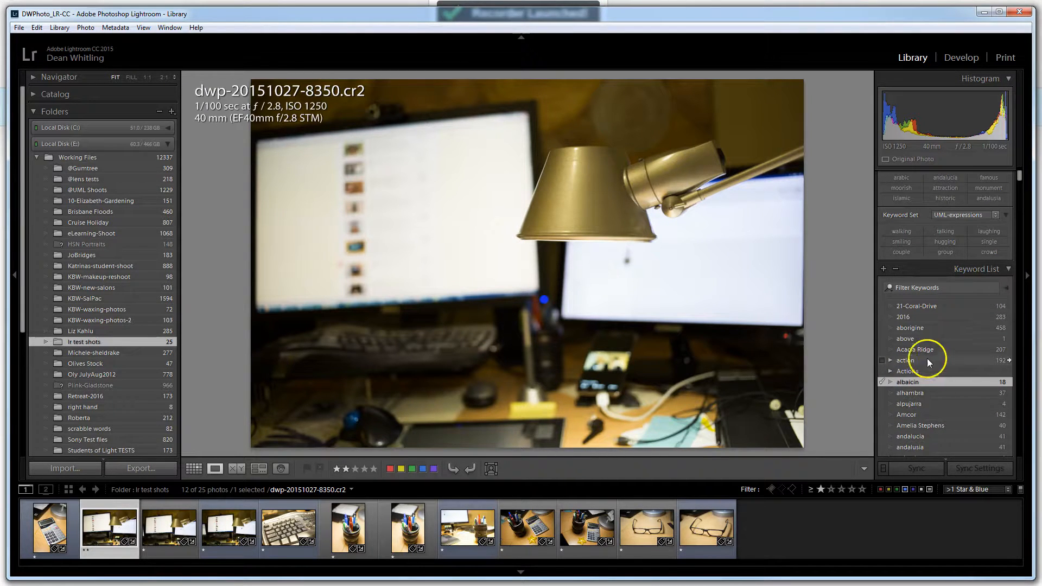
scroll(935, 222, "up", 3)
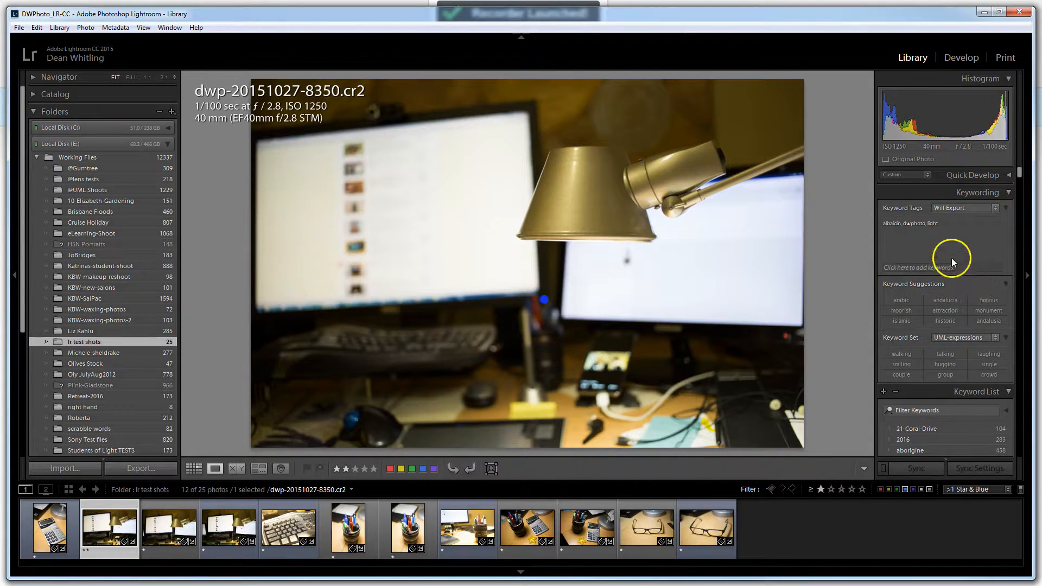
left_click(1008, 193)
left_click(1007, 211)
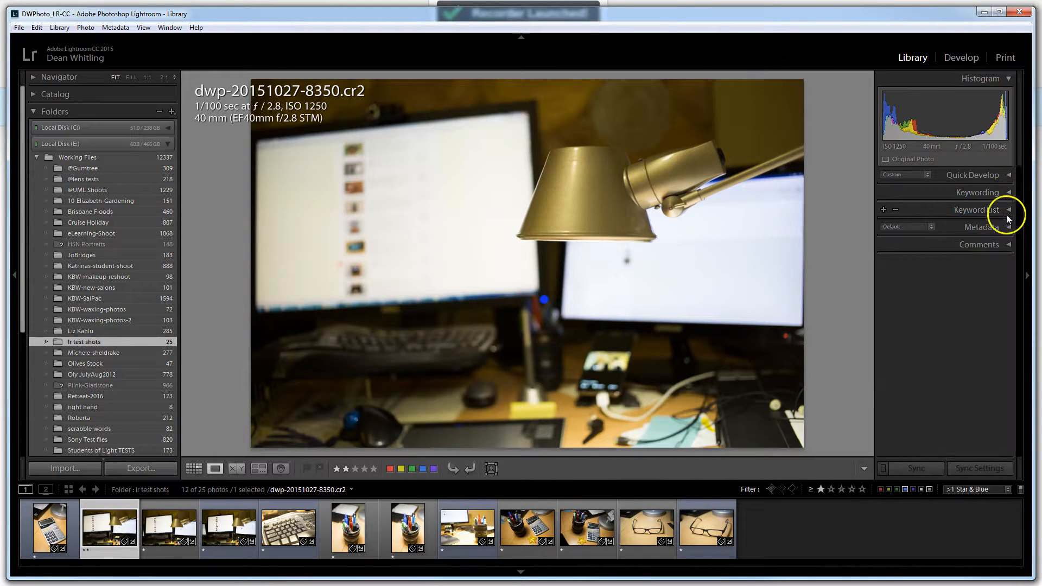
Review the photo's metadata, look over the Keywording and Keyword List sections, and leave only Keywording expanded
left_click(1010, 227)
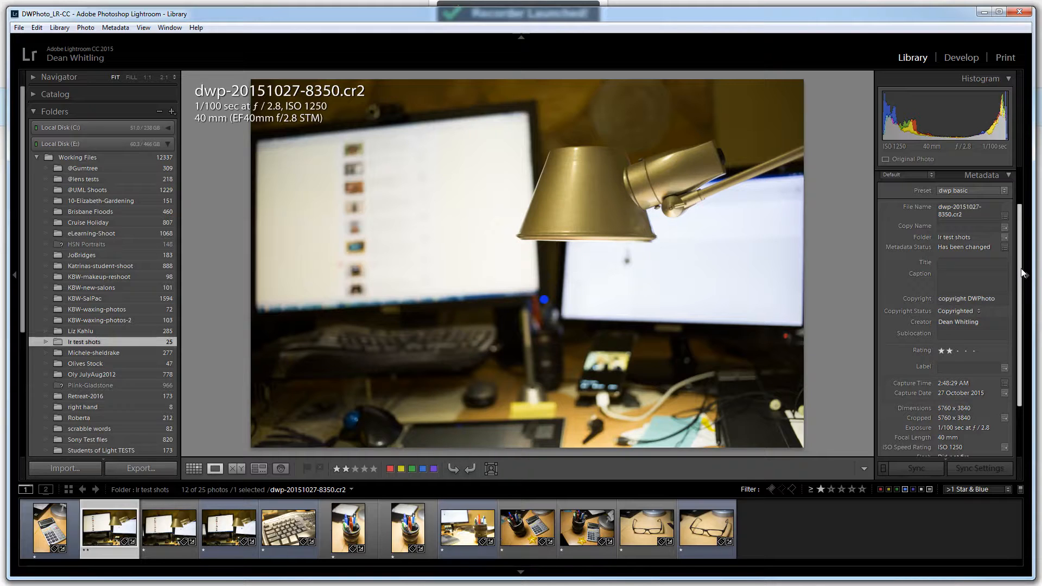
left_click(1008, 175)
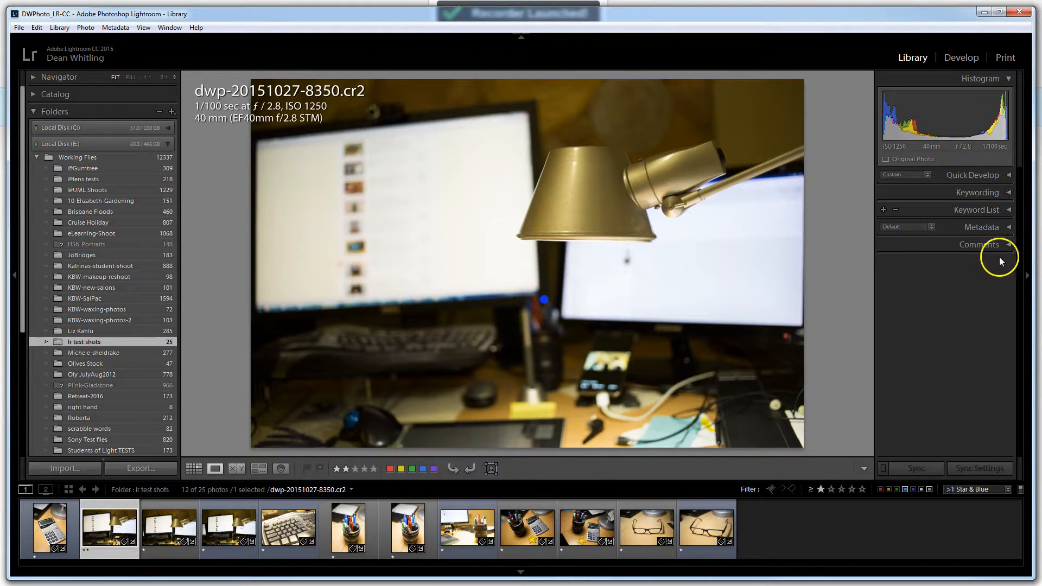
left_click(1008, 194)
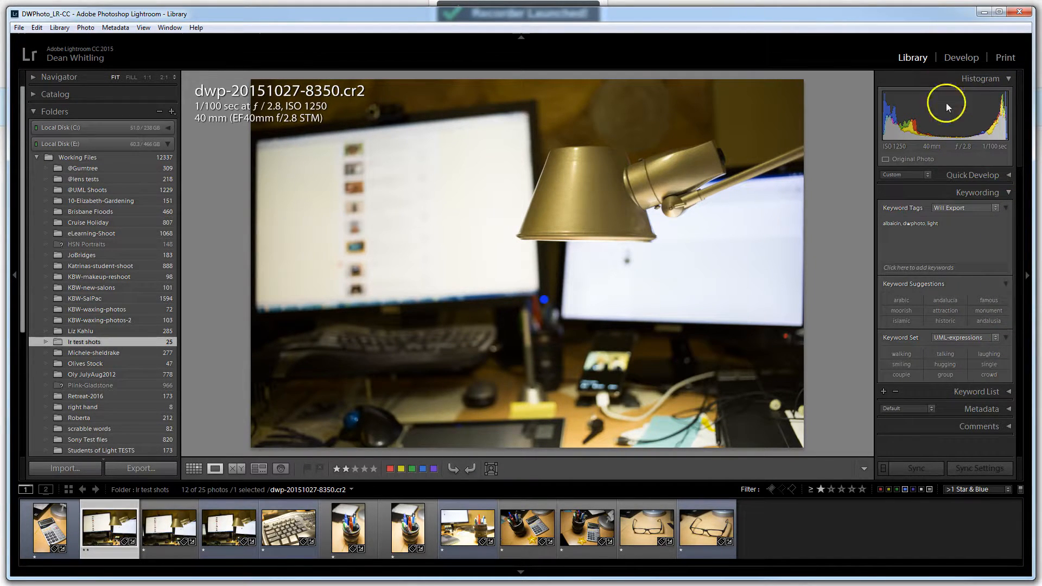
left_click(1008, 392)
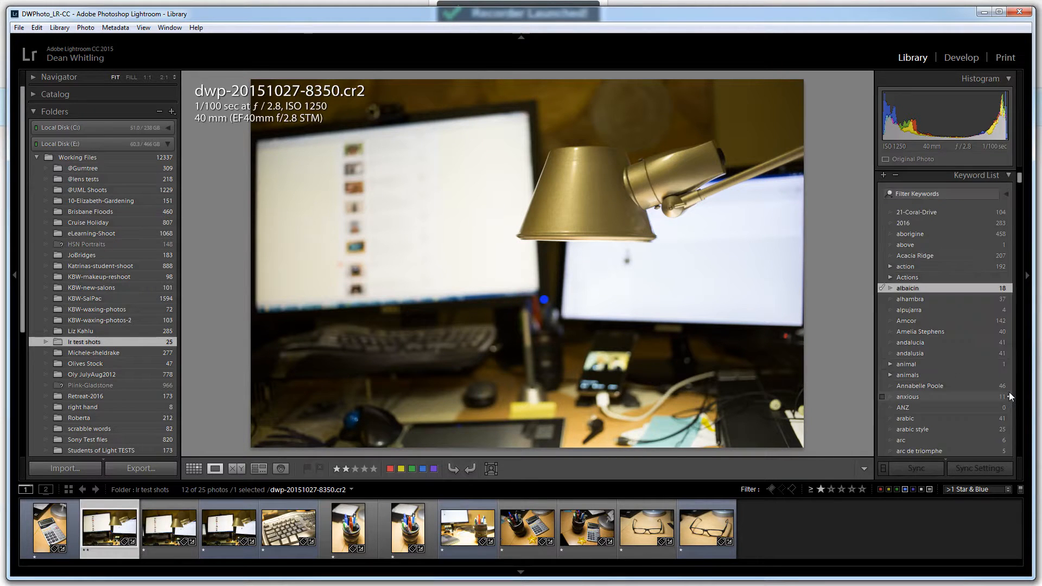
left_click(1009, 175)
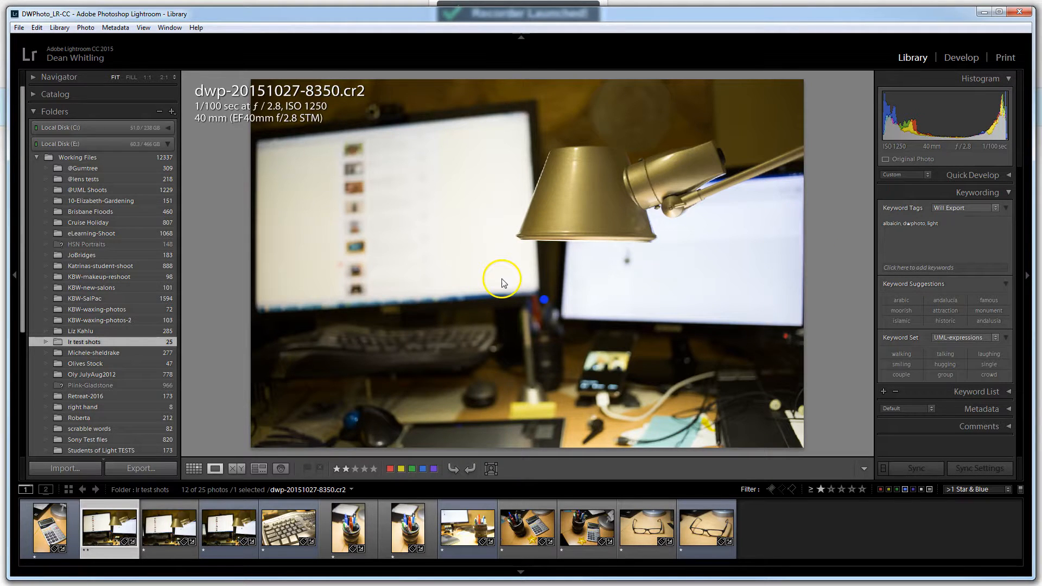
Return to Grid view and turn off the ">1 Star & Blue" filter to show all photos in the lr test shots folder
key("g")
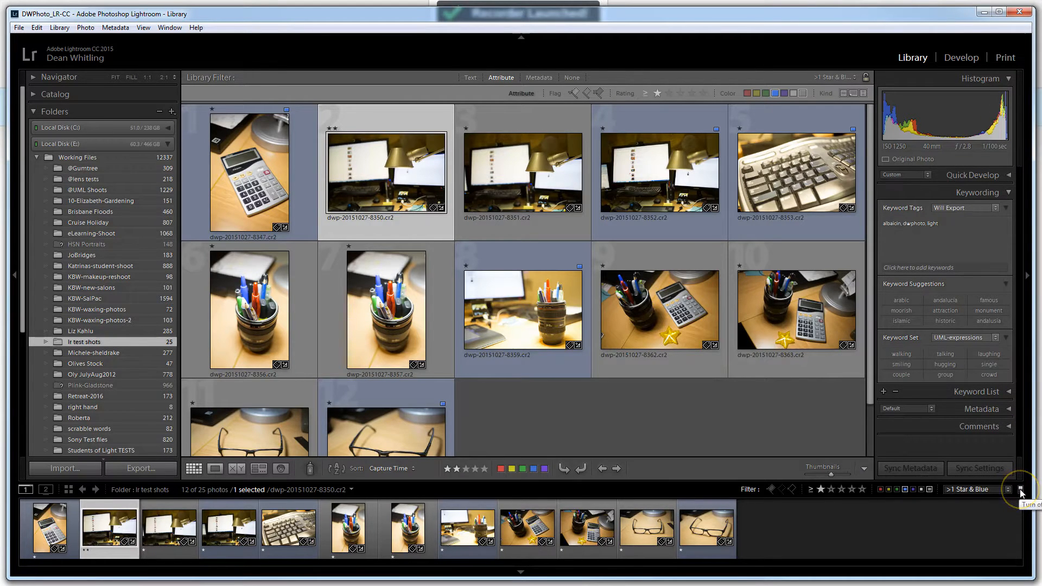
left_click(1020, 492)
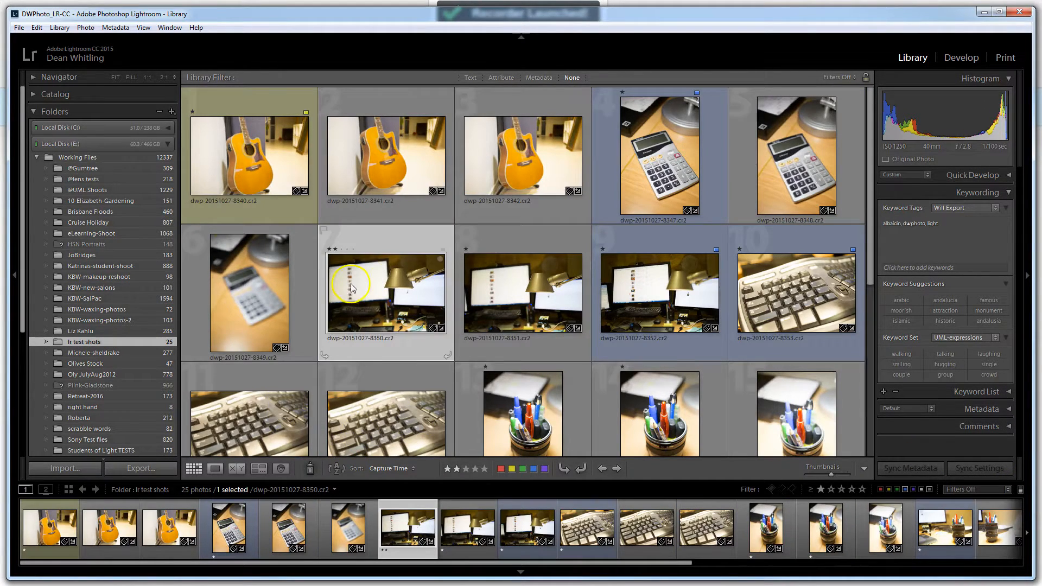
scroll(610, 530, "down", 10)
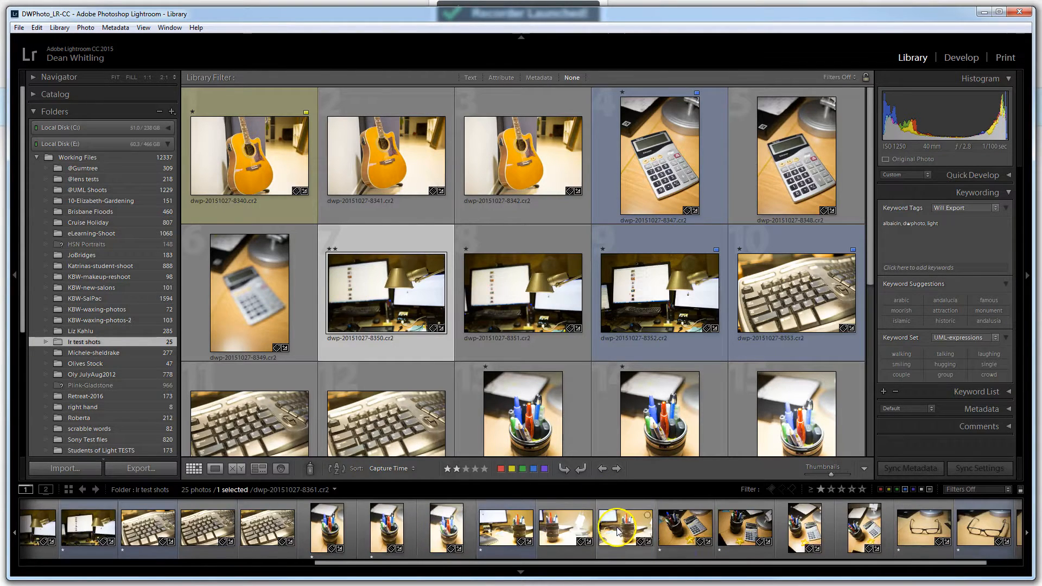
scroll(618, 530, "up", 8)
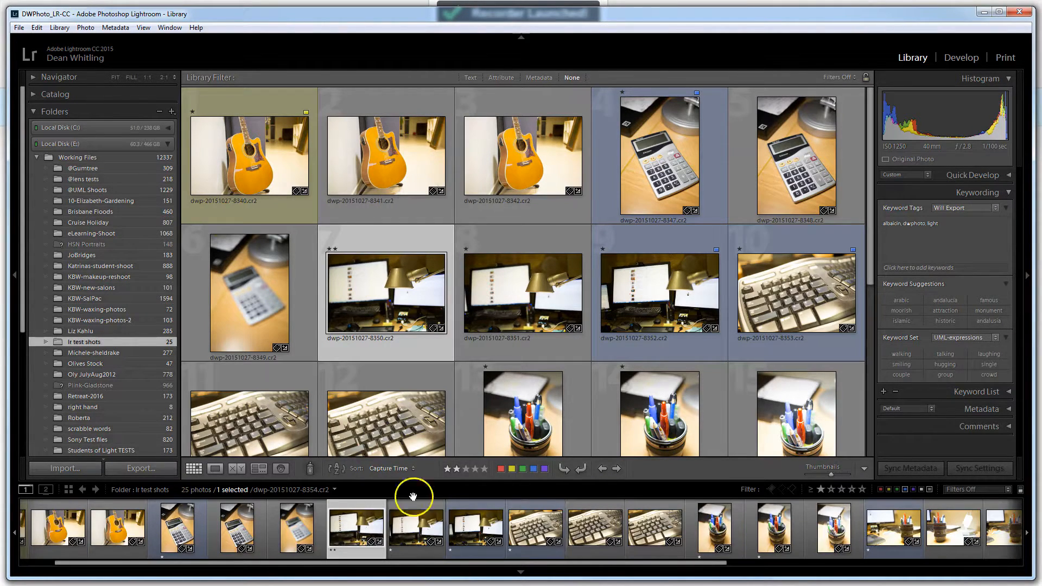
Open the desk lamp photo dwp-20151027-8351.cr2 in Loupe view and browse the filmstrip
left_click(509, 303)
double_click(509, 303)
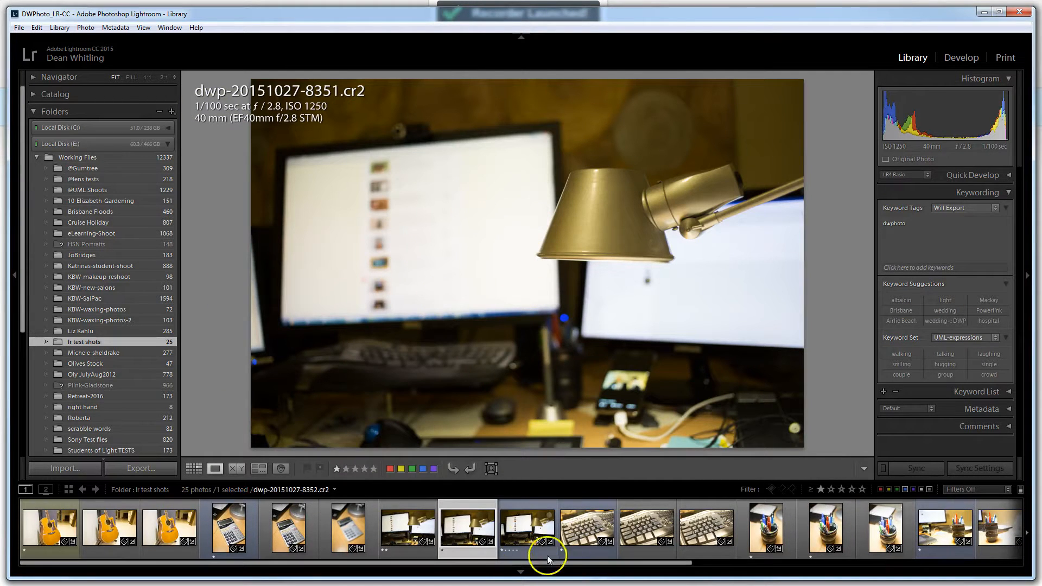
scroll(510, 527, "down", 1)
scroll(509, 531, "up", 2)
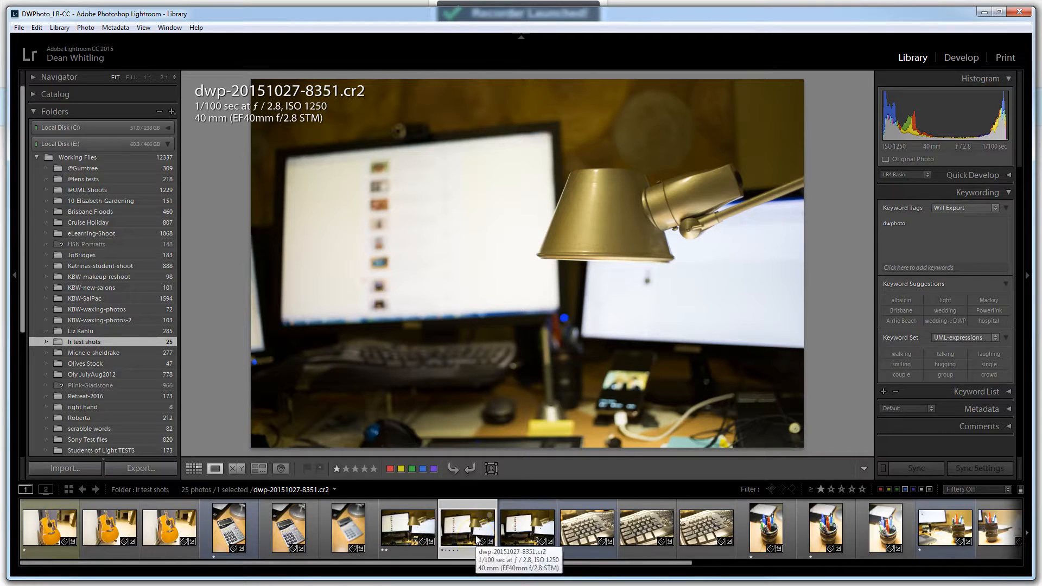
left_click(587, 531)
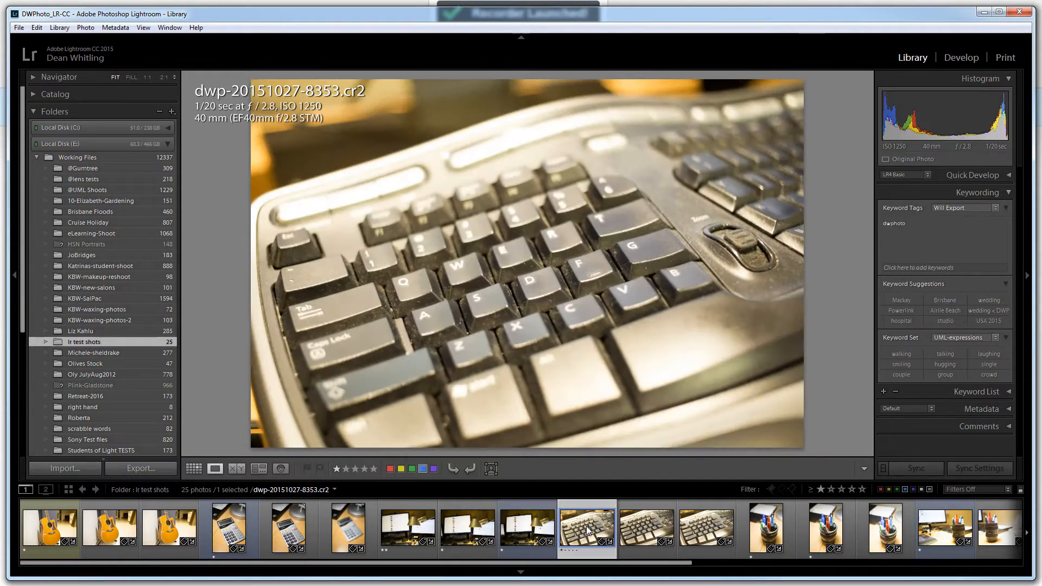
left_click(716, 530, "shift")
key("n")
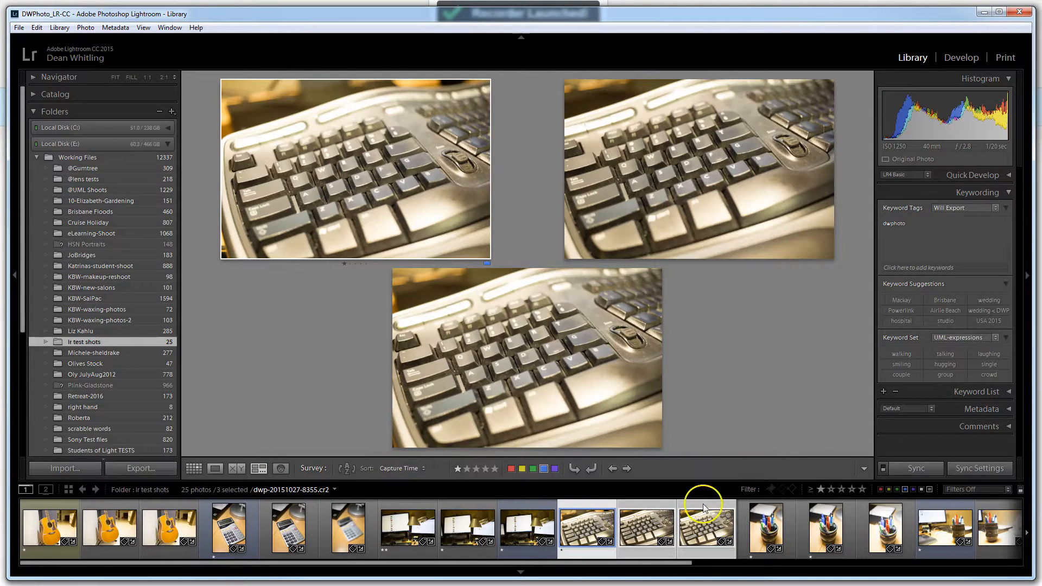
key("Tab")
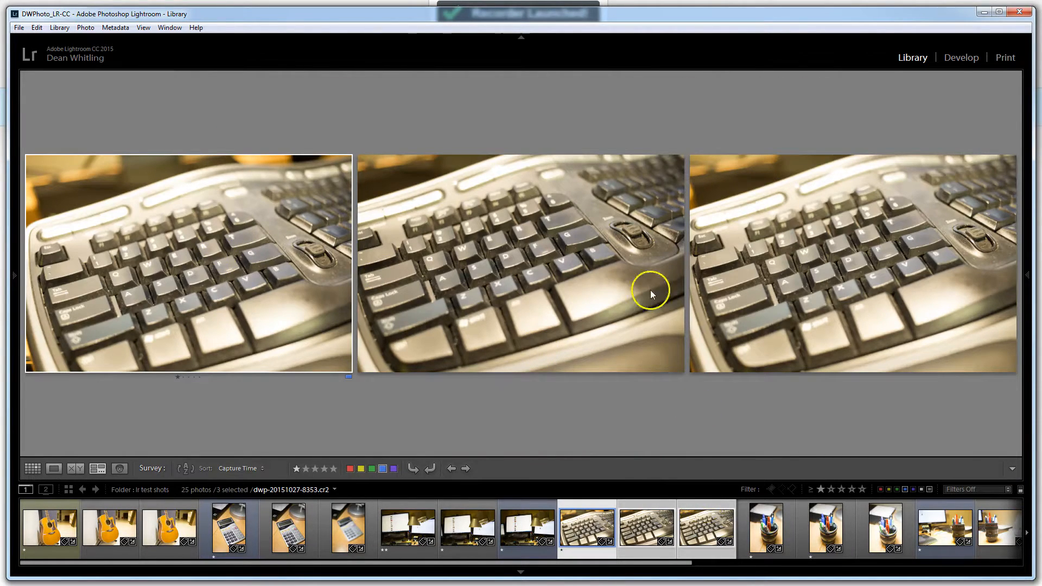
left_click(532, 537, "ctrl")
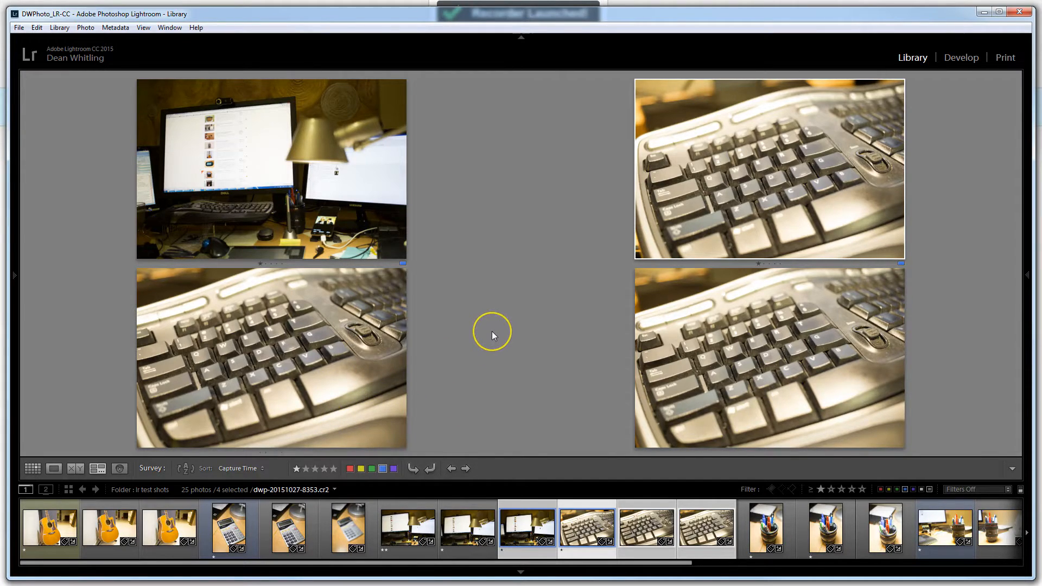
Return to Grid view and review the available sort orders, keeping the sort on Capture Time
key("g")
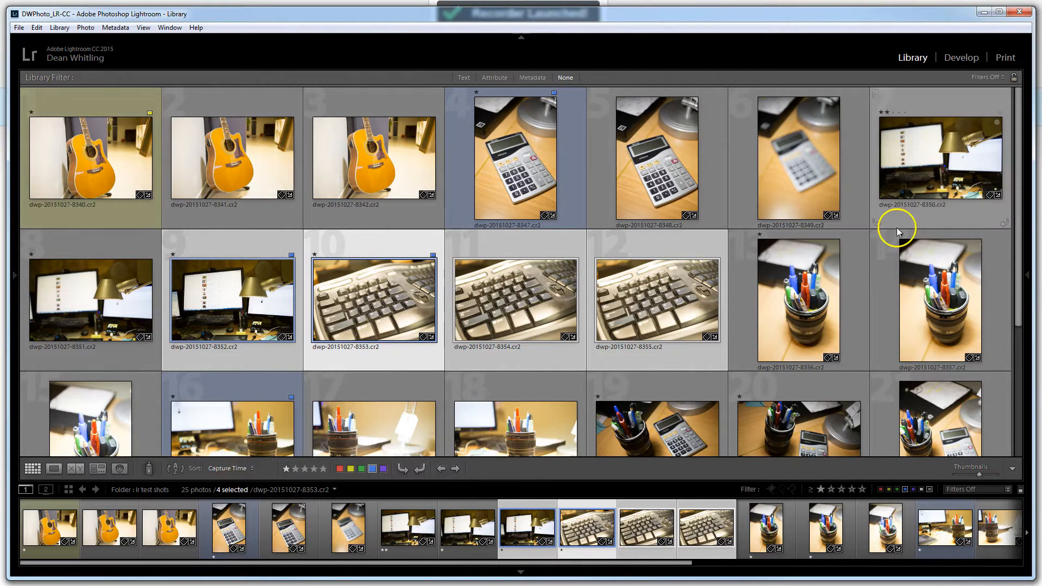
left_click(252, 468)
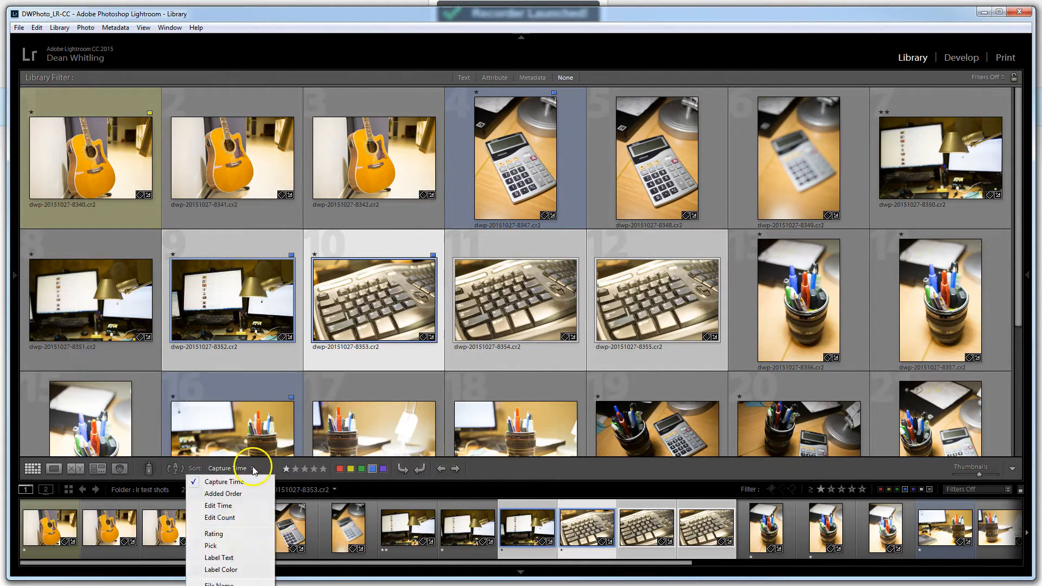
left_click(239, 495)
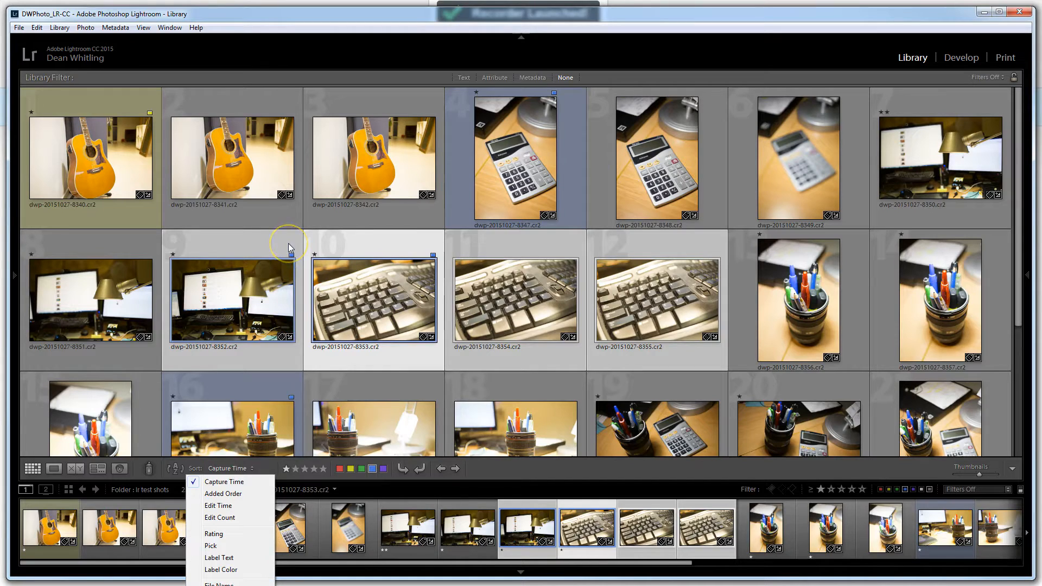
left_click(288, 420)
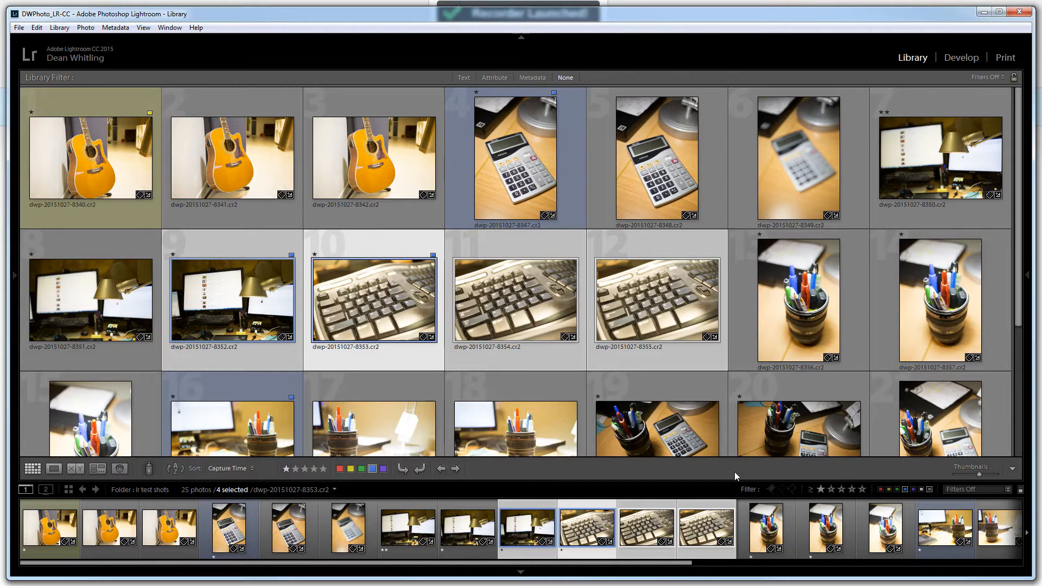
Hide the toolbar beneath the photo grid and show it again
key("t")
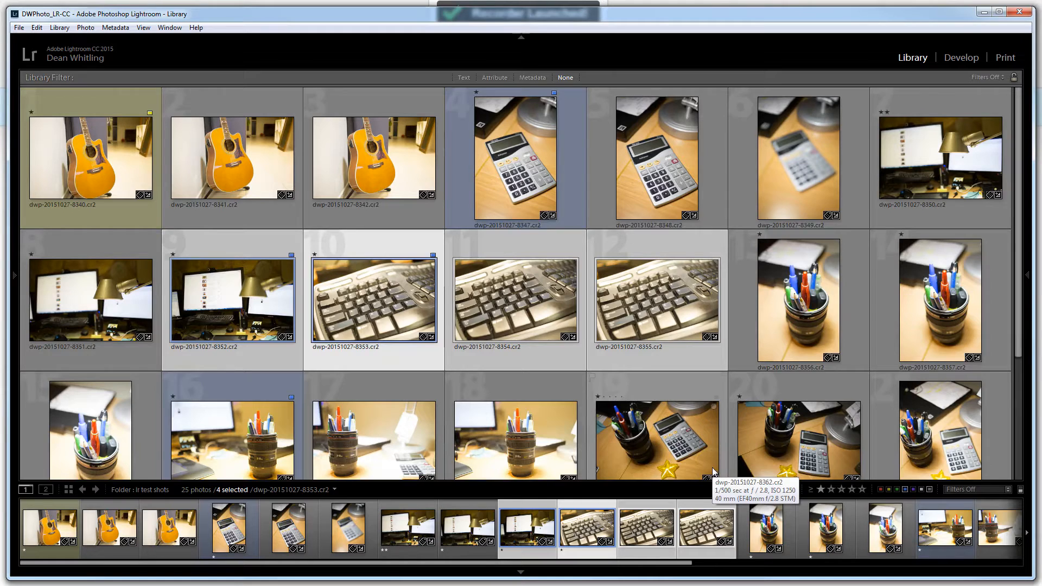
key("t")
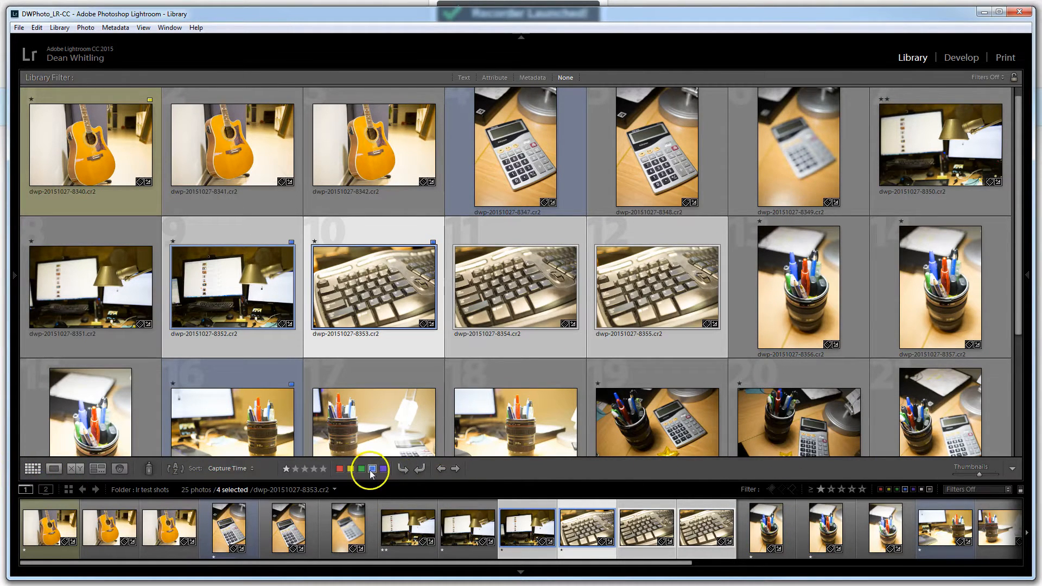
Review the rotate controls and step the active photo forward to dwp-20151027-8355.cr2 within the current selection
left_click(402, 469)
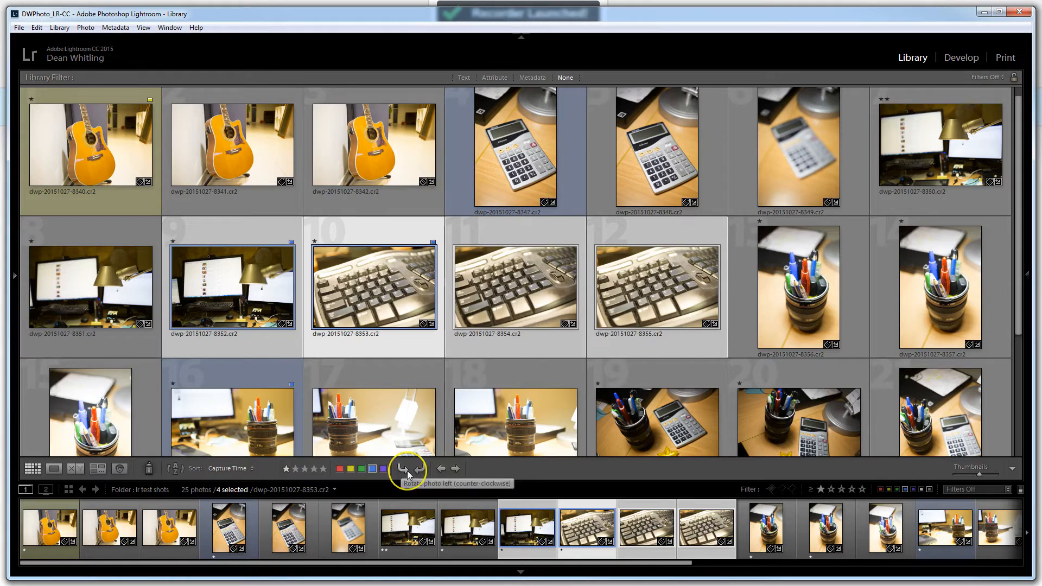
left_click(421, 468)
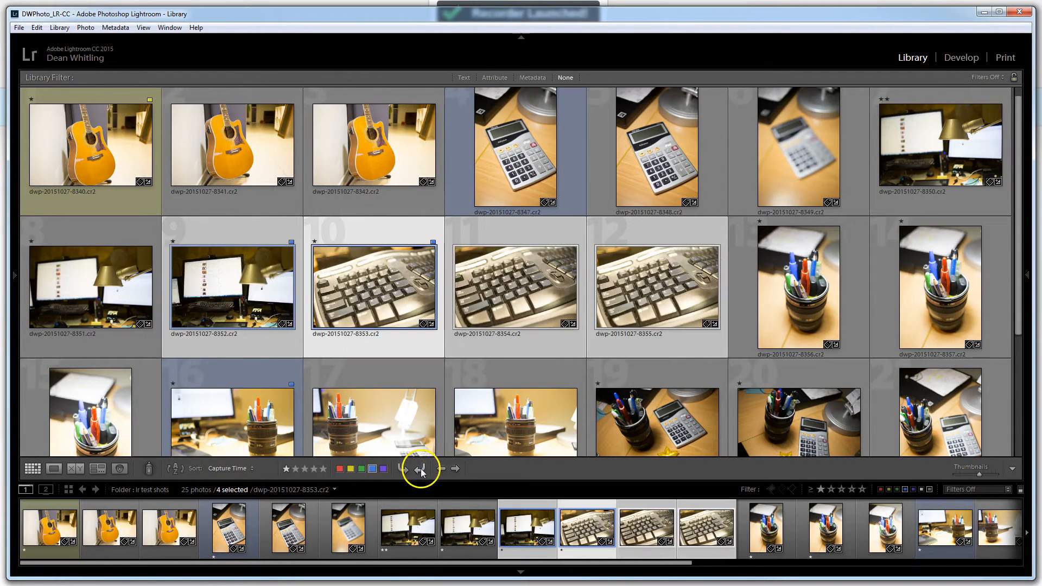
left_click(455, 470)
left_click(454, 470)
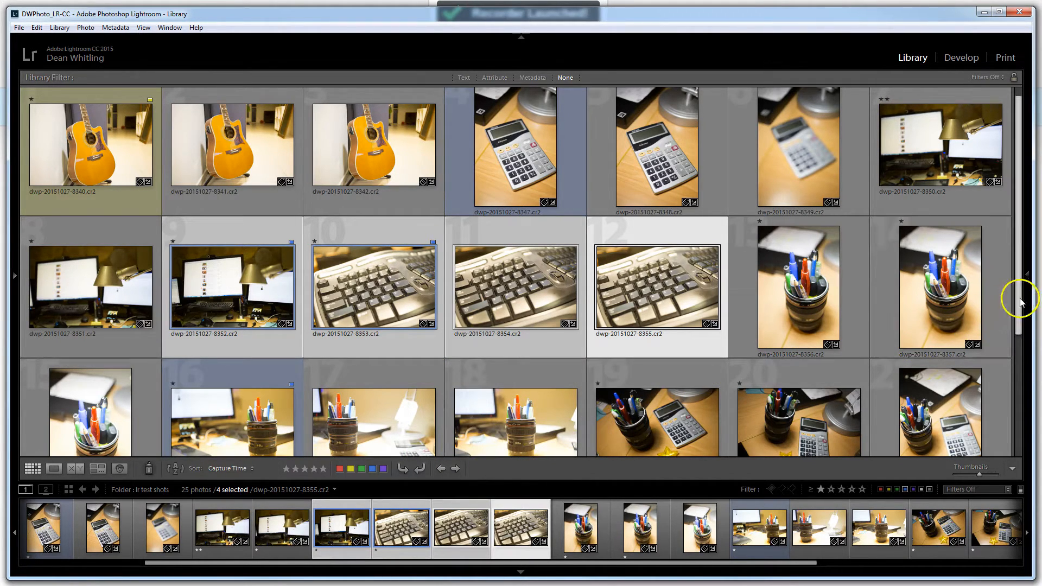
left_click_drag(1018, 303, 1020, 275)
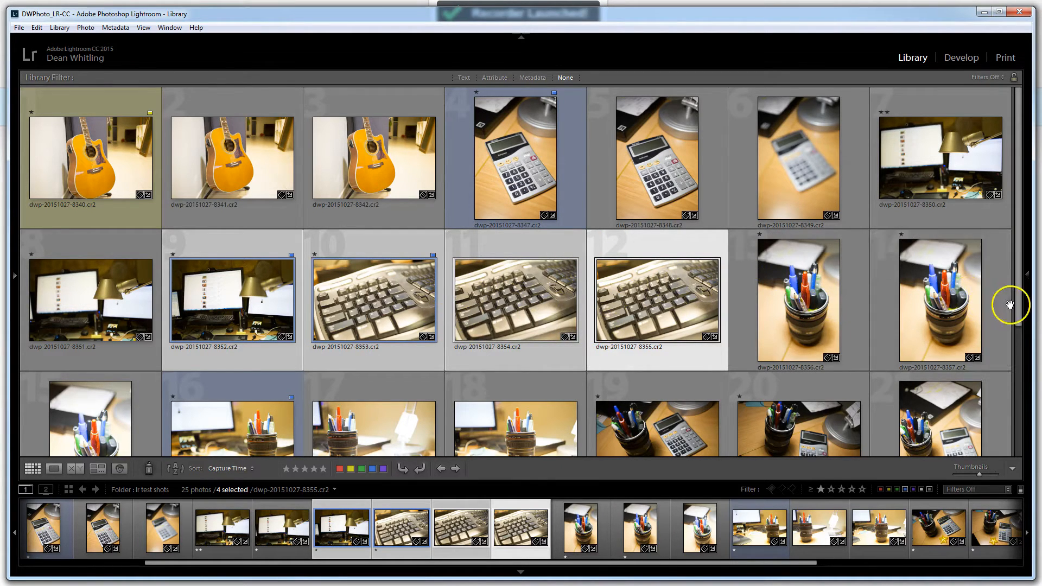
left_click_drag(1017, 298, 1017, 264)
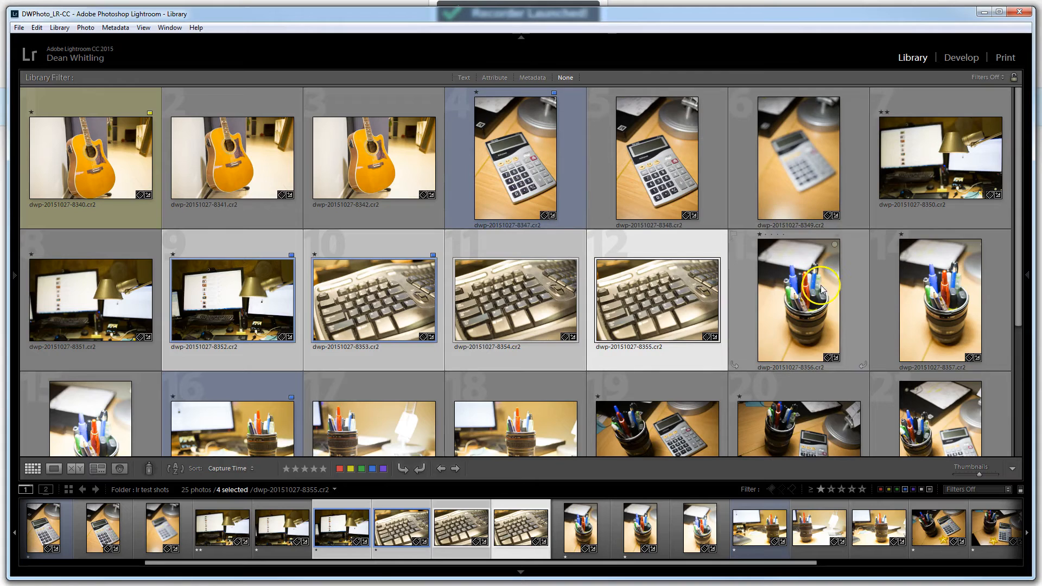
mouse_move(1019, 283)
left_mouse_down()
mouse_move(1007, 421)
mouse_move(1005, 319)
mouse_move(1019, 268)
left_mouse_up()
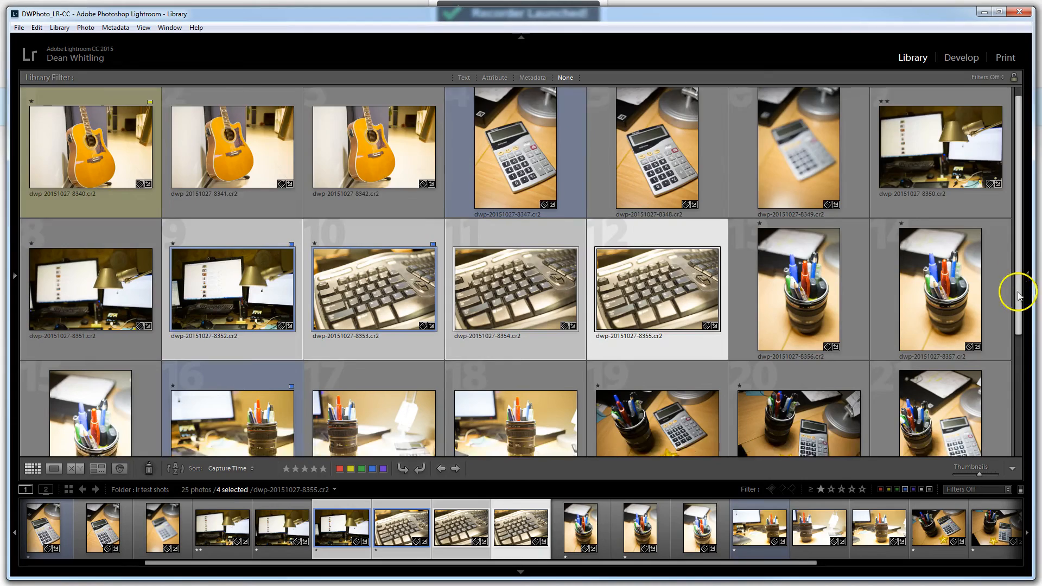
left_click_drag(1014, 289, 1025, 242)
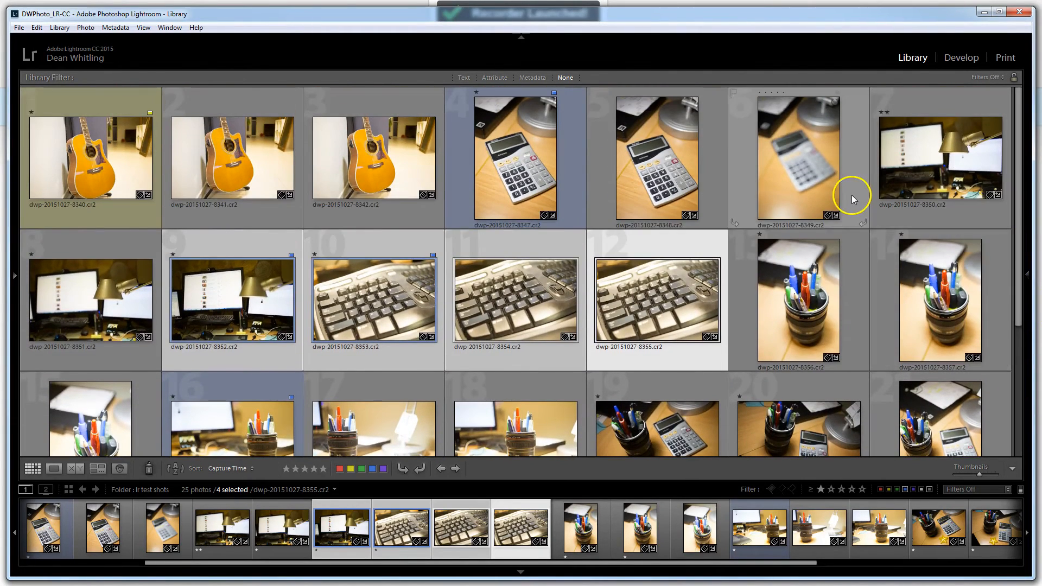